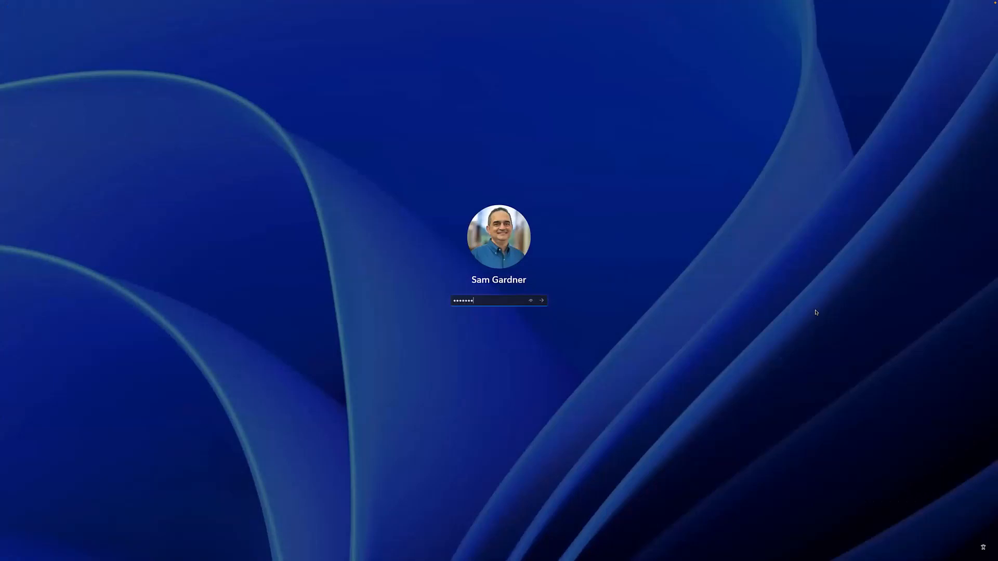
# - Sign in to Windows with the account password and close the JMP Home Window, leaving the JMP Clinical main window
pyautogui.press('Return')
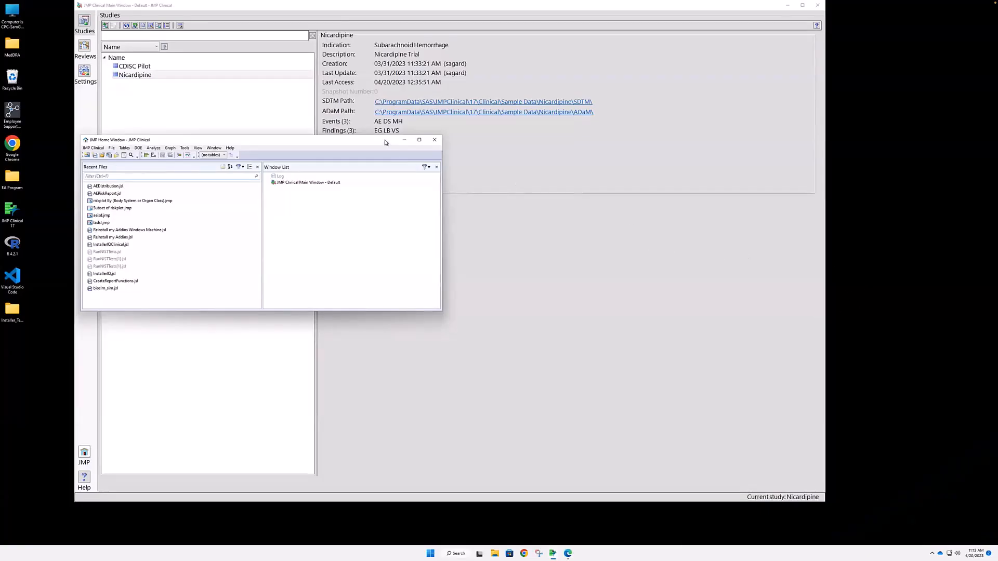
pyautogui.moveTo(333, 140); pyautogui.dragTo(399, 149)
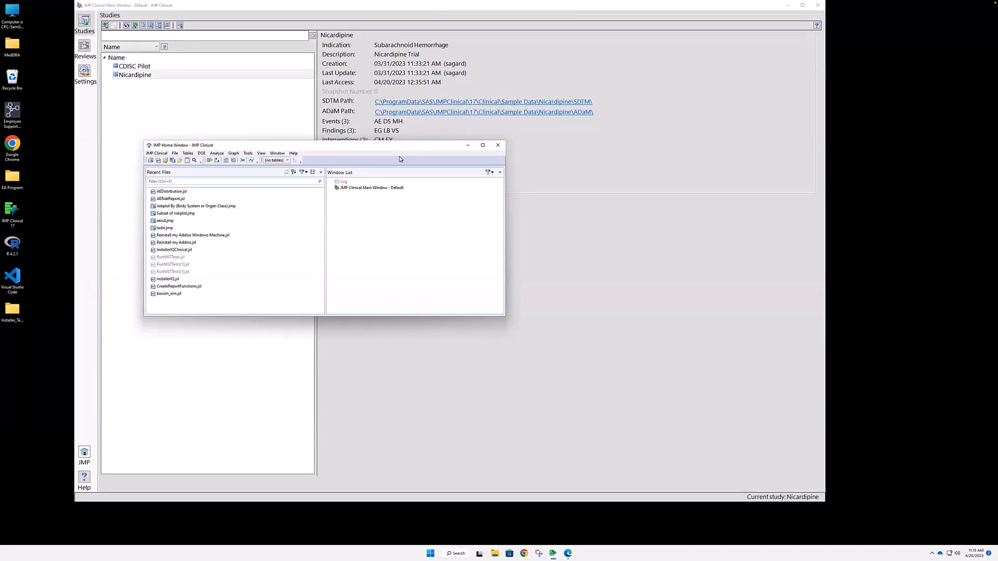
pyautogui.click(498, 145)
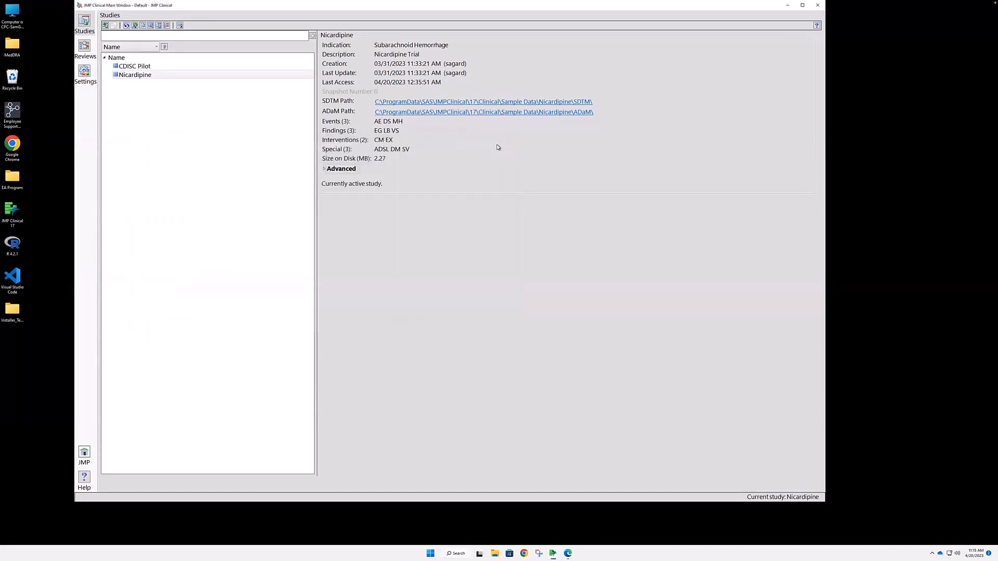
pyautogui.moveTo(303, 10); pyautogui.dragTo(305, 19)
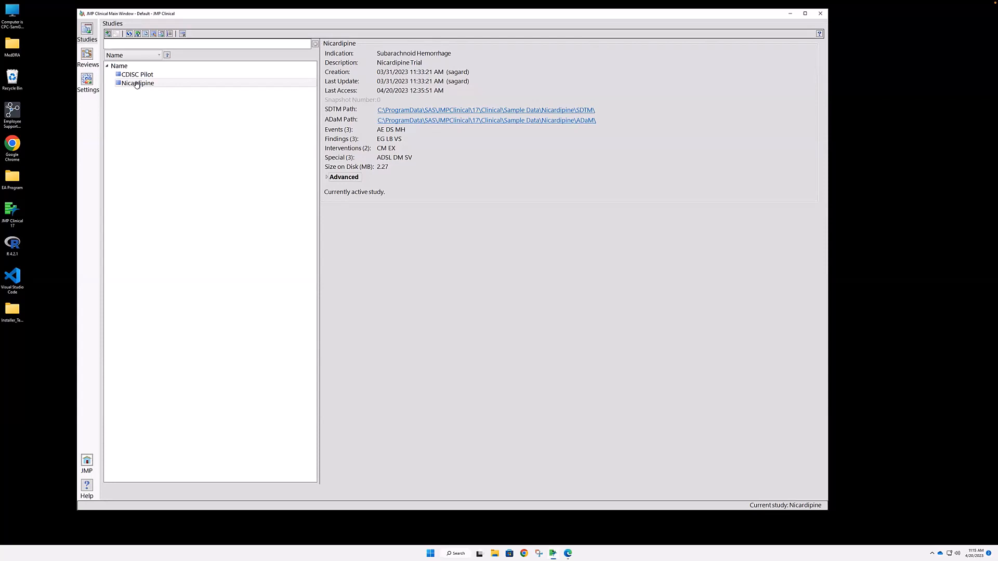
# - View the Add Study dialog and the Nicardipine study's SDTM folder, closing each without changes
pyautogui.click(107, 35)
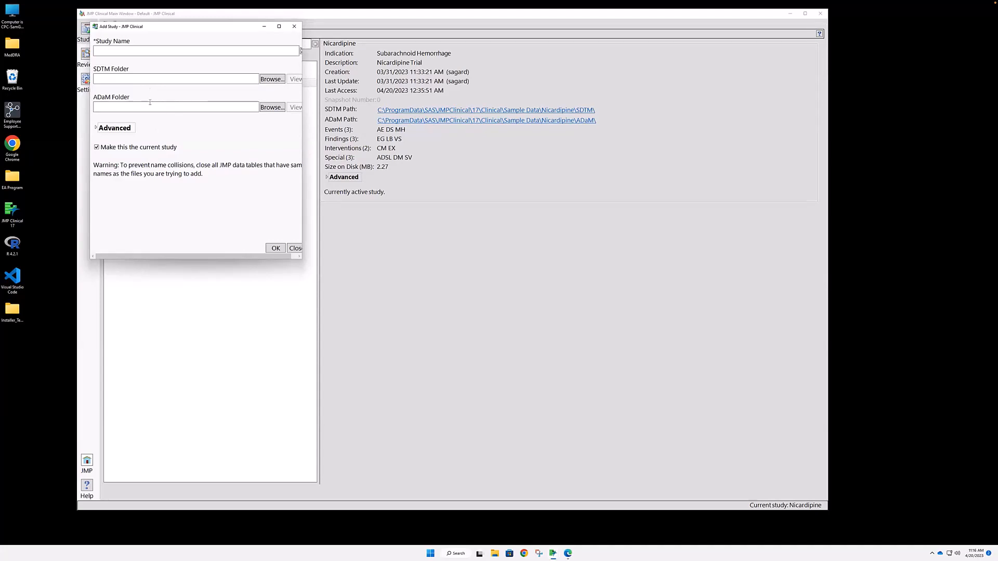
pyautogui.click(295, 249)
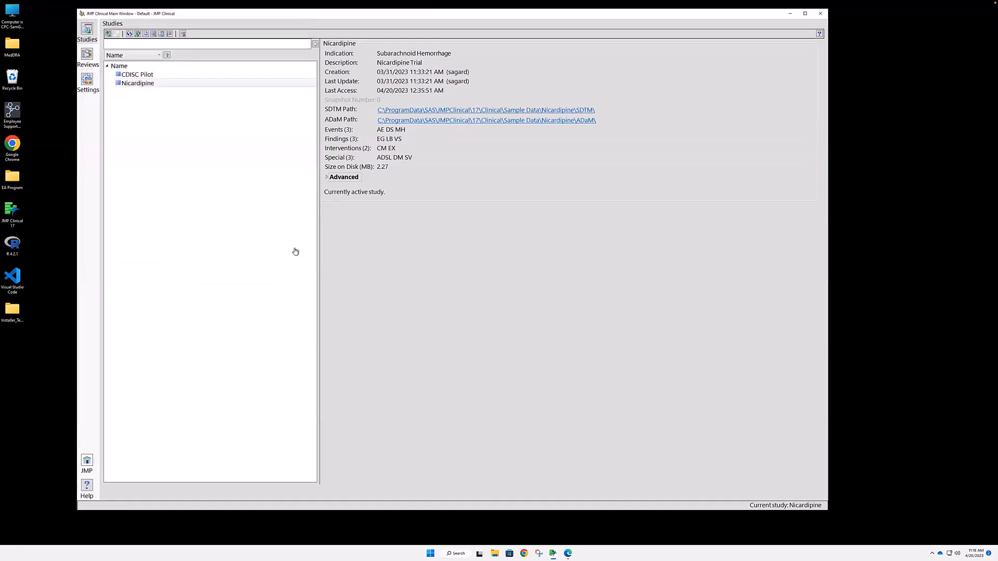
pyautogui.click(436, 111)
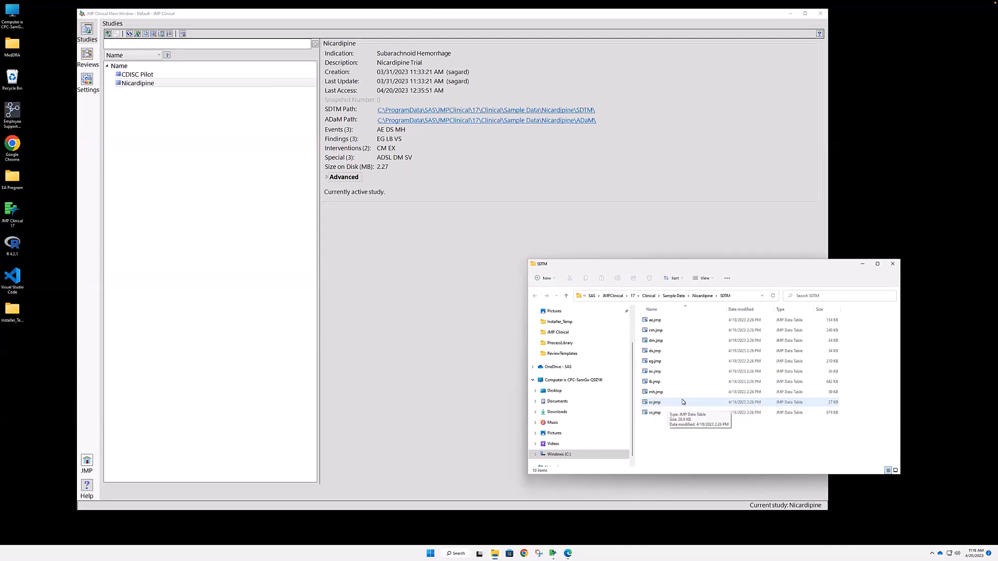
pyautogui.click(892, 265)
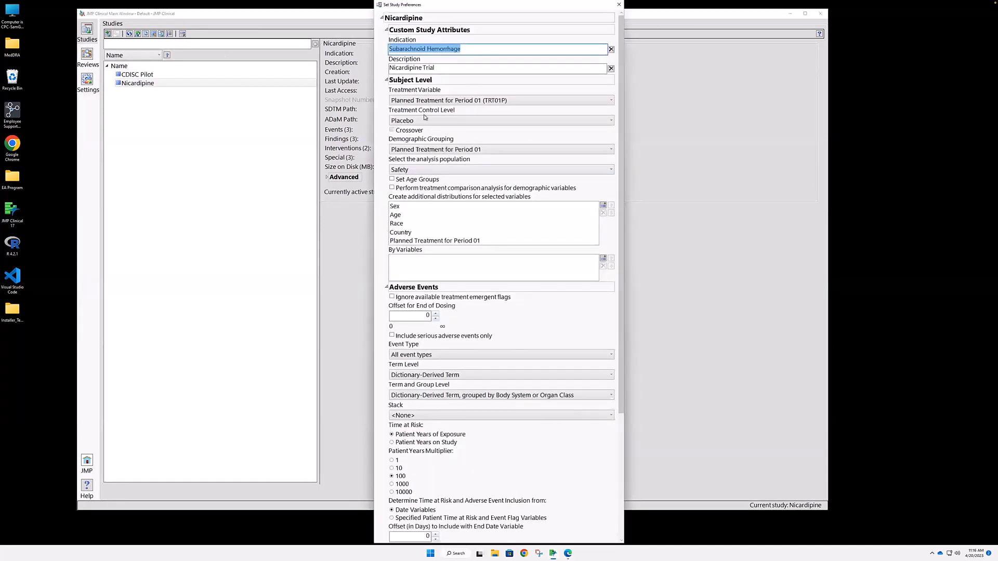
# - Review the Nicardipine study preferences from the subject-level settings through the adverse events options, and close them unchanged
pyautogui.click(446, 89)
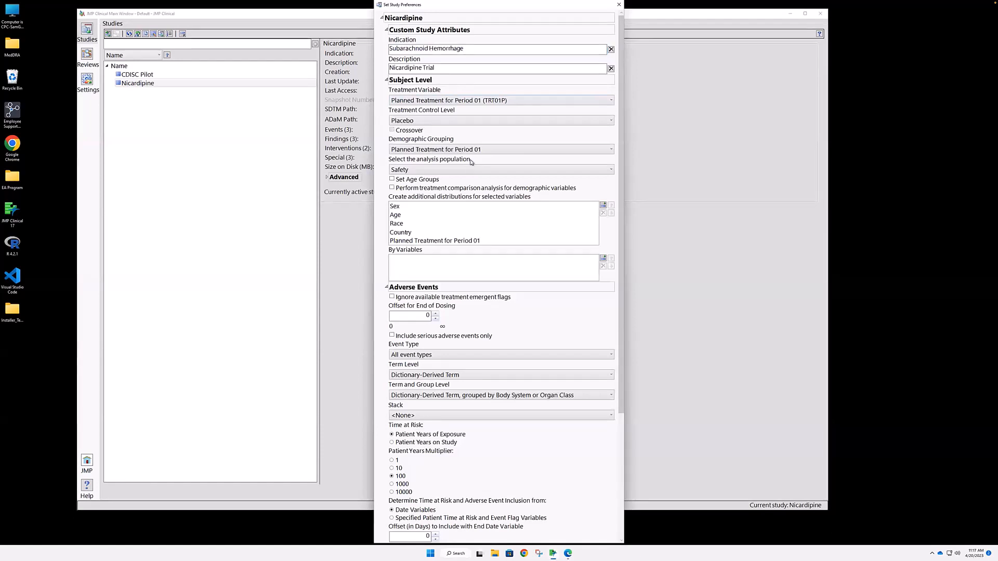
pyautogui.scroll(-5, 470, 161)
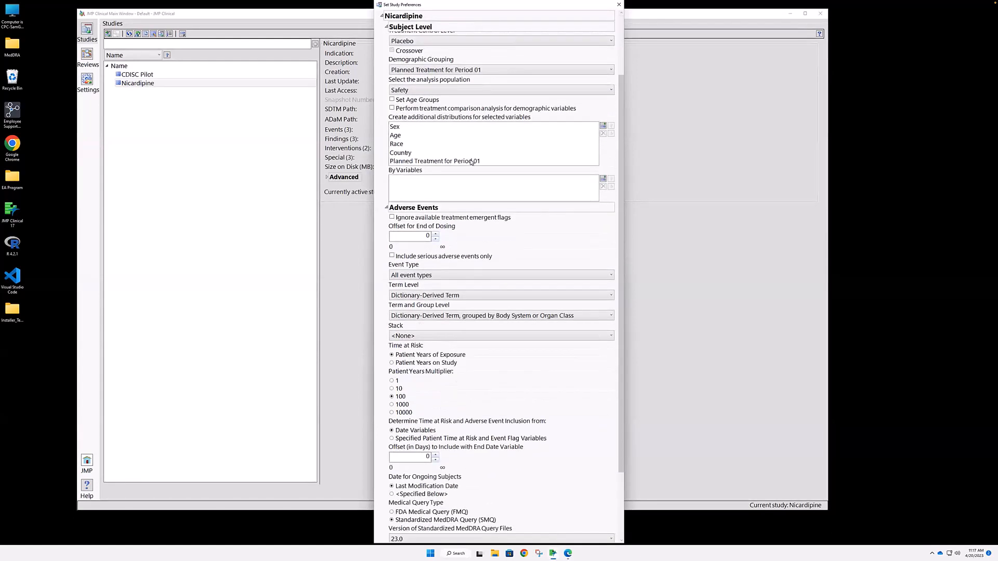
pyautogui.scroll(-1, 471, 162)
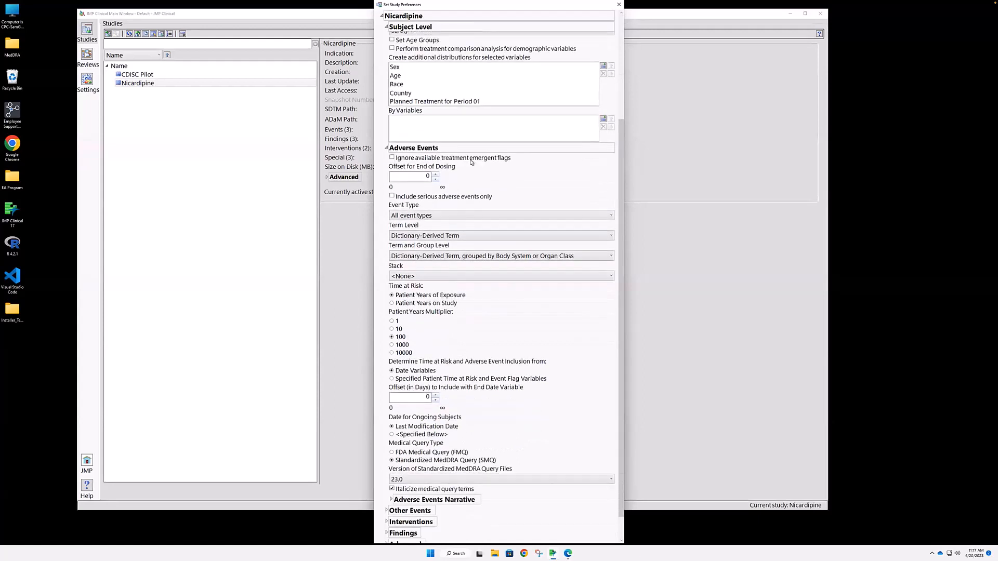
pyautogui.scroll(-1, 471, 162)
pyautogui.scroll(-1, 471, 162)
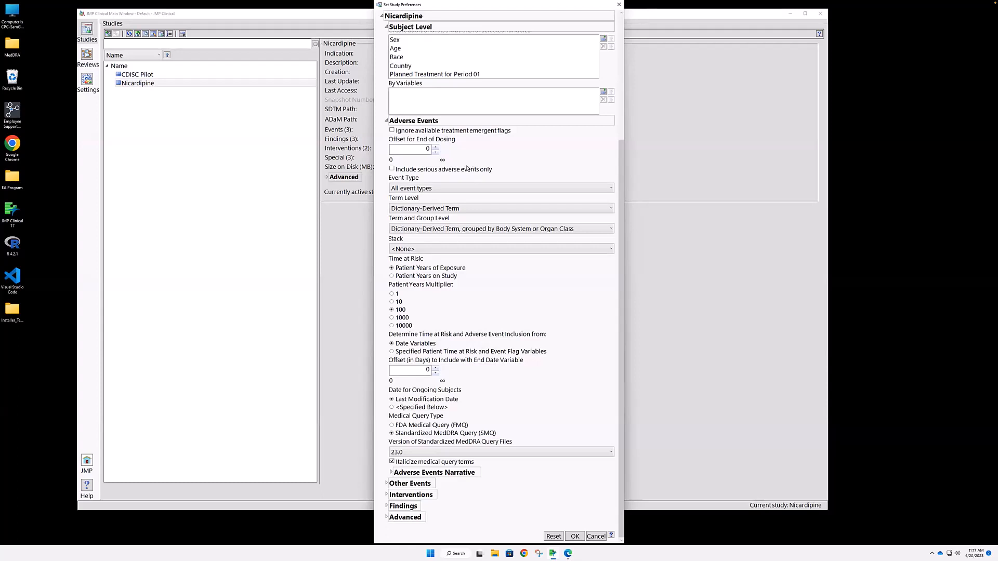
pyautogui.scroll(1, 457, 194)
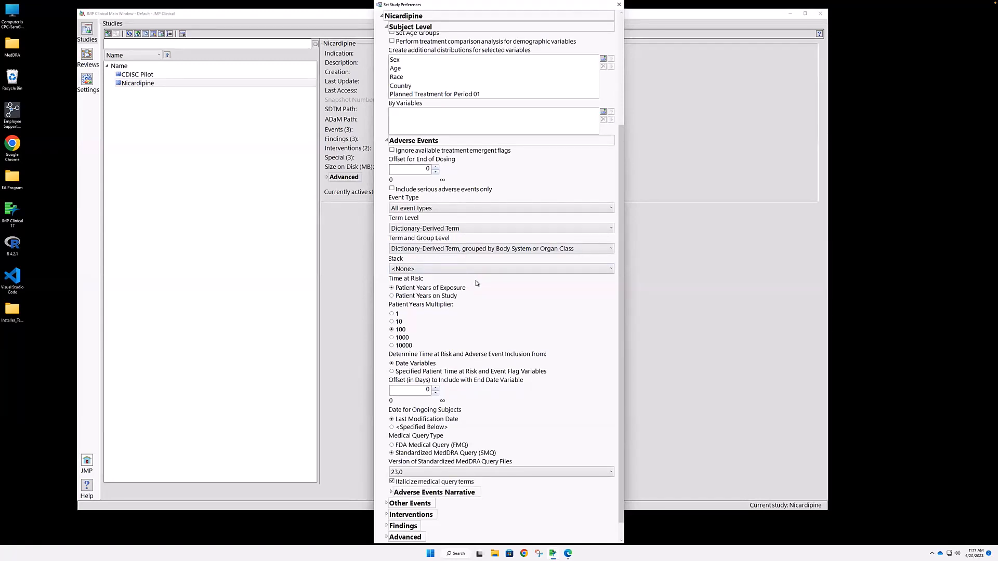
pyautogui.click(618, 5)
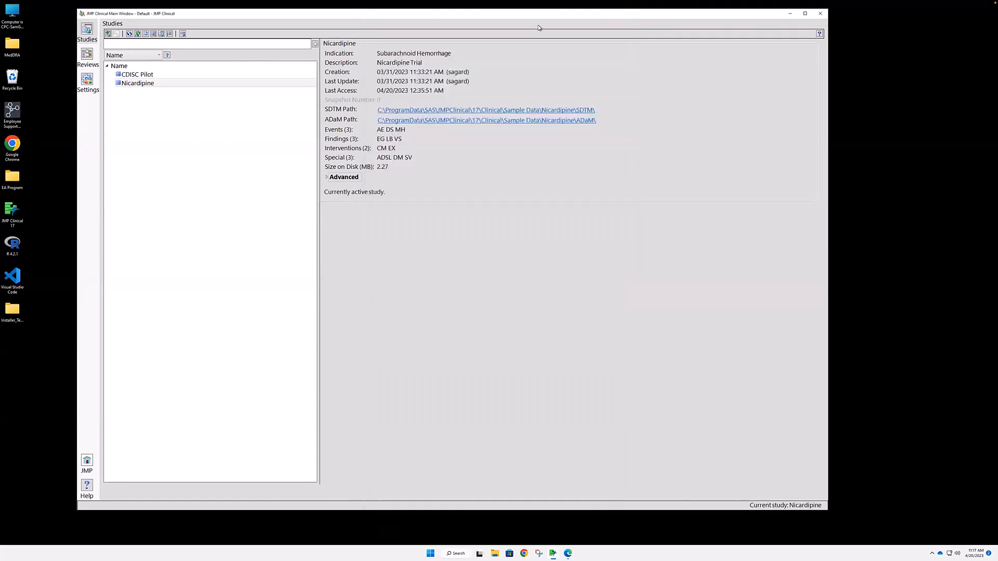
# - Review the value order and color settings of the Nicardipine study's ADSL and AE variables, and close them
pyautogui.click(169, 35)
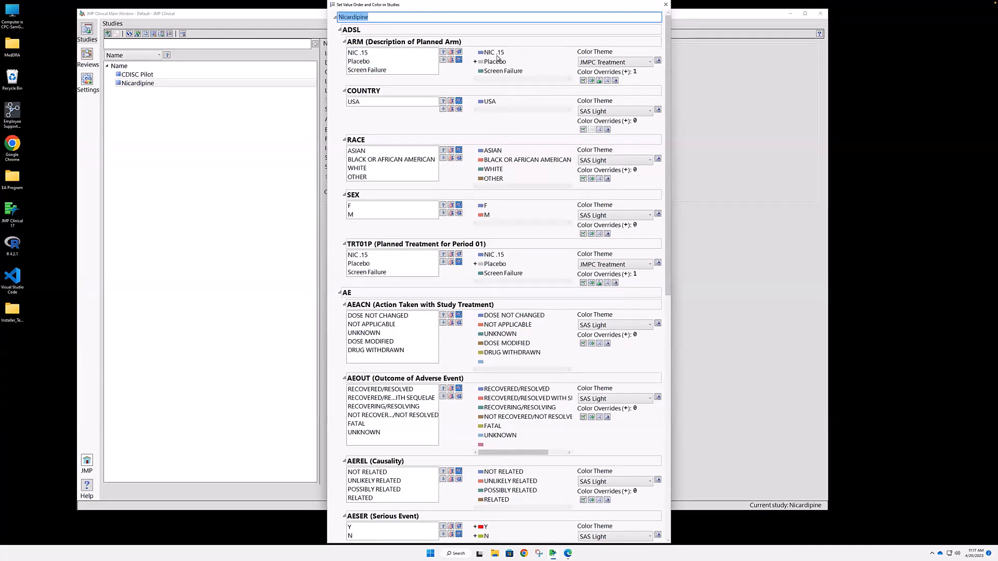
pyautogui.scroll(-1, 496, 57)
pyautogui.scroll(1, 498, 59)
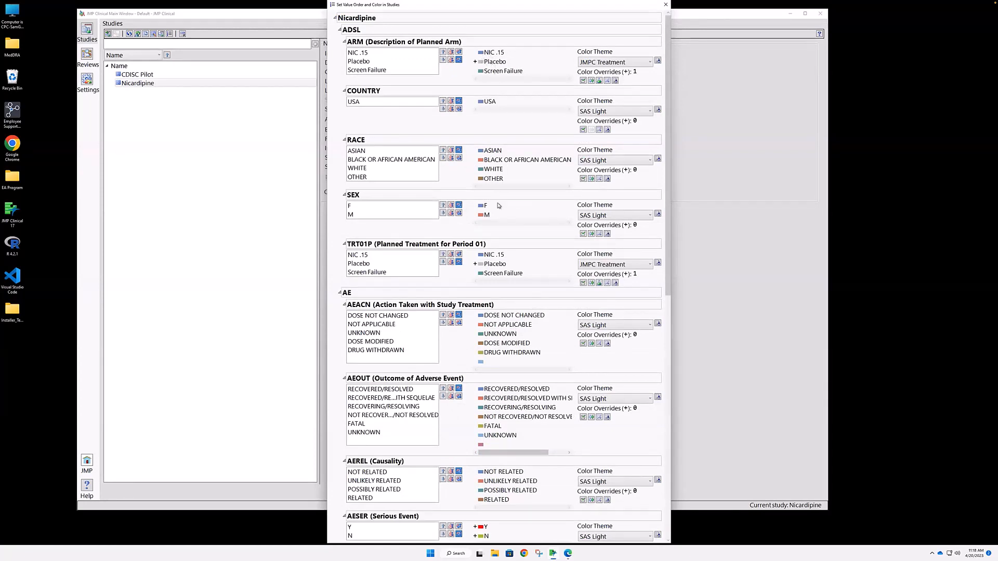
pyautogui.moveTo(608, 6); pyautogui.dragTo(591, 11)
pyautogui.click(626, 10)
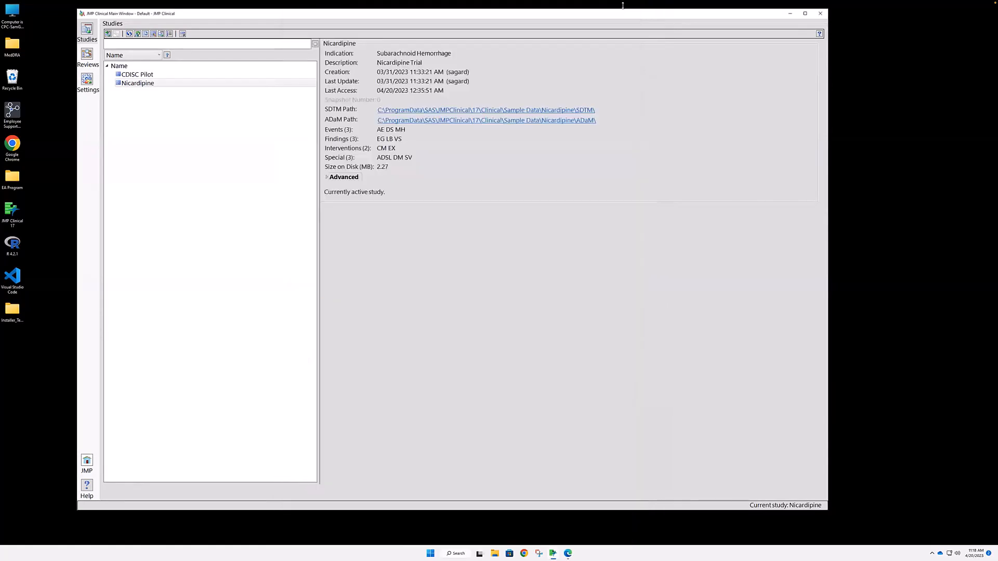
# - Start a new review for the Nicardipine study and add the Study Flow Diagram report
pyautogui.click(87, 55)
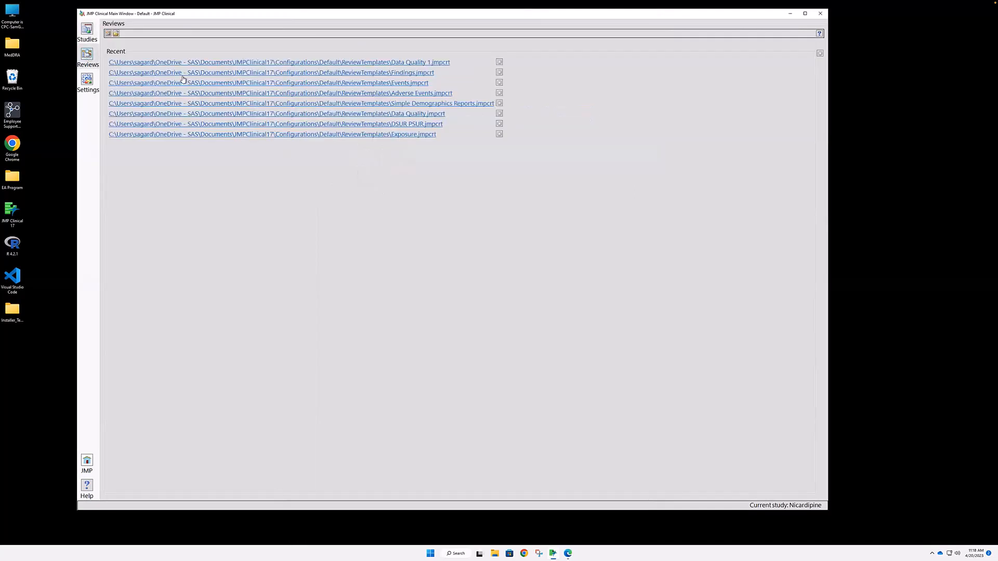
pyautogui.click(107, 34)
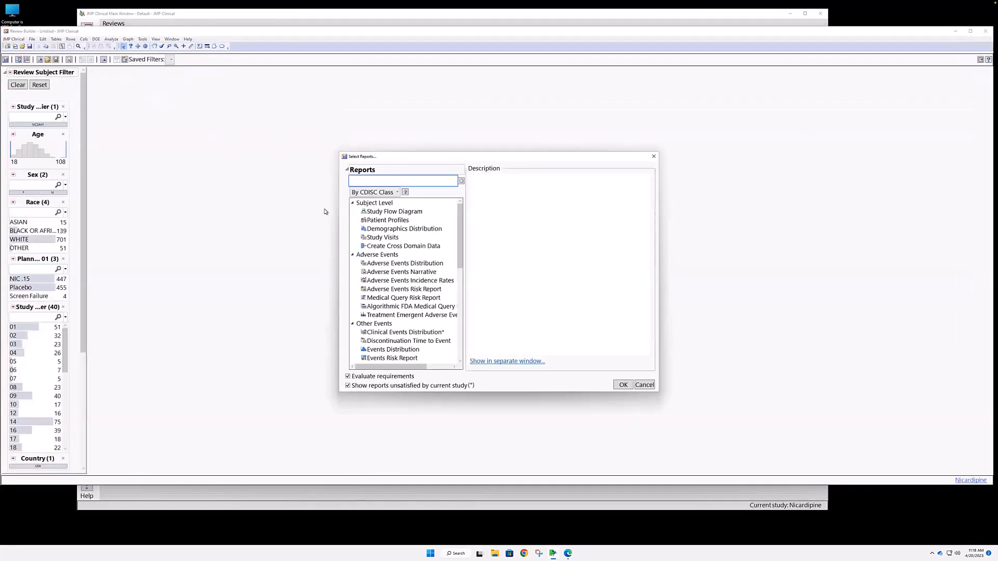
pyautogui.scroll(-1, 397, 210)
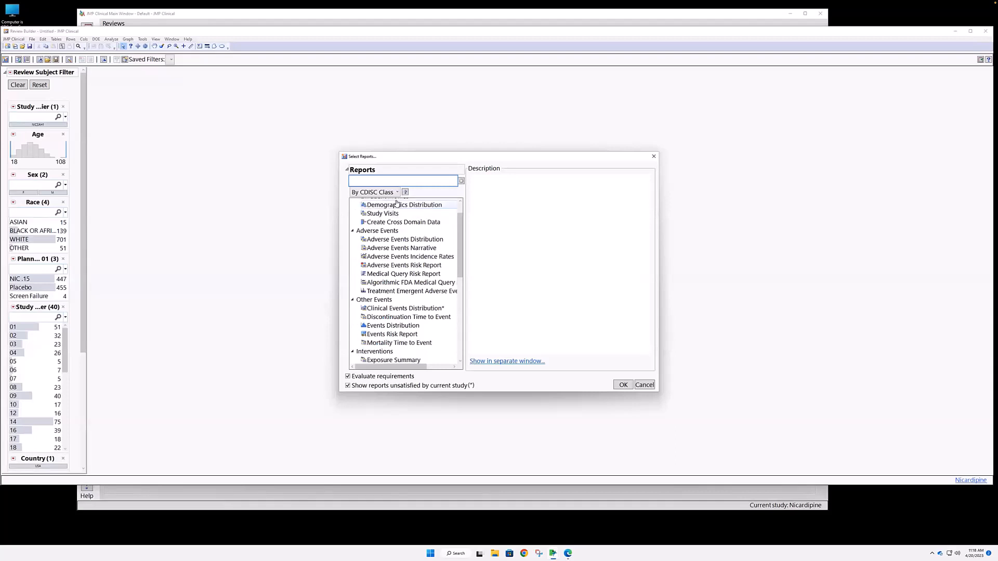
pyautogui.scroll(1, 397, 203)
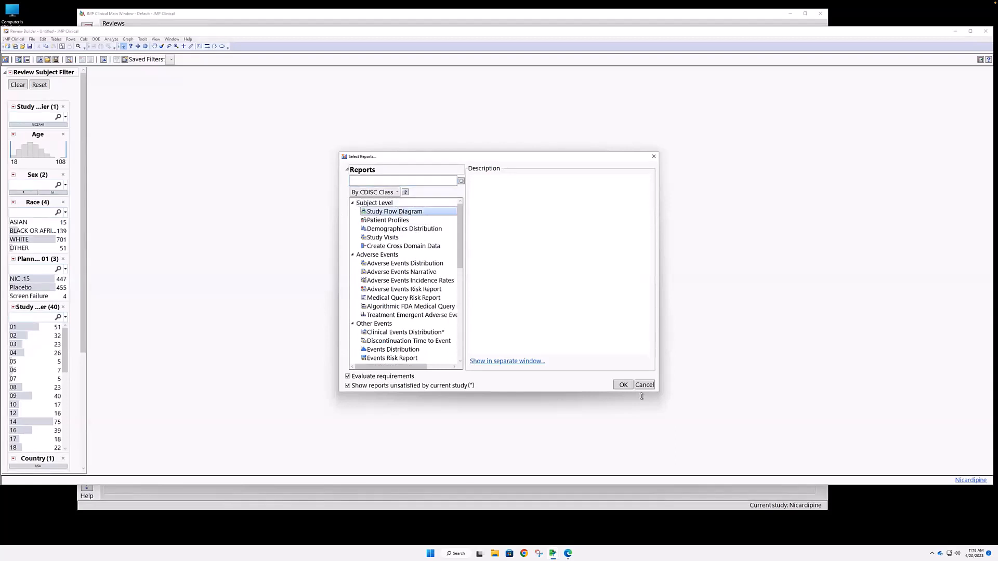
pyautogui.click(623, 385)
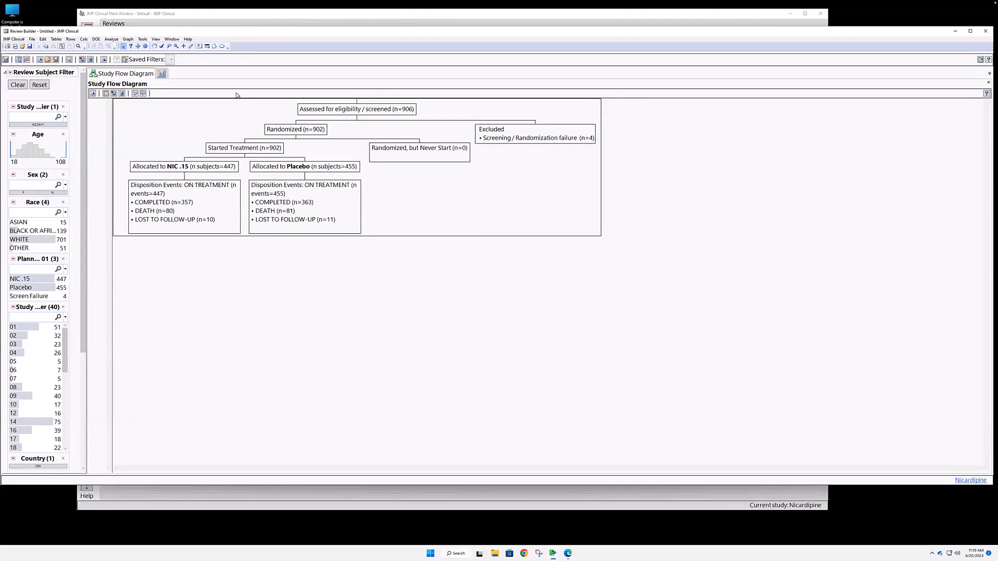
# - Add the Demographics Distribution report to the review and look through its summary tables and distributions
pyautogui.click(161, 76)
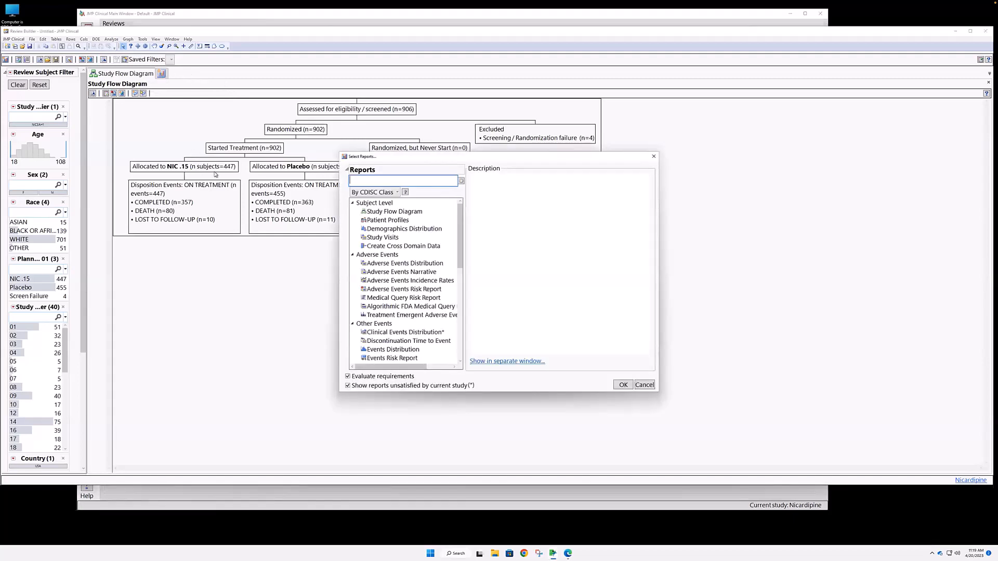
pyautogui.click(372, 231)
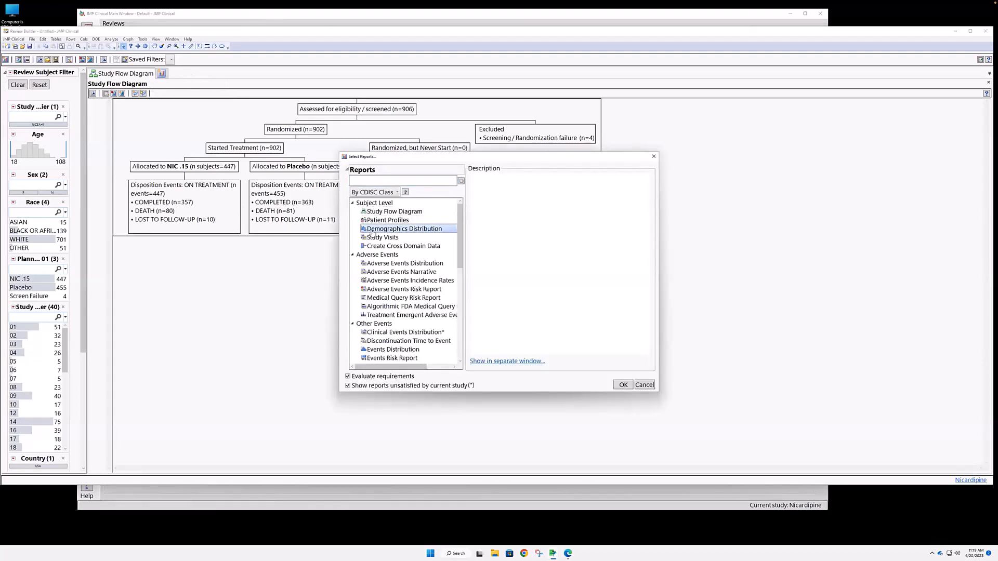
pyautogui.click(624, 386)
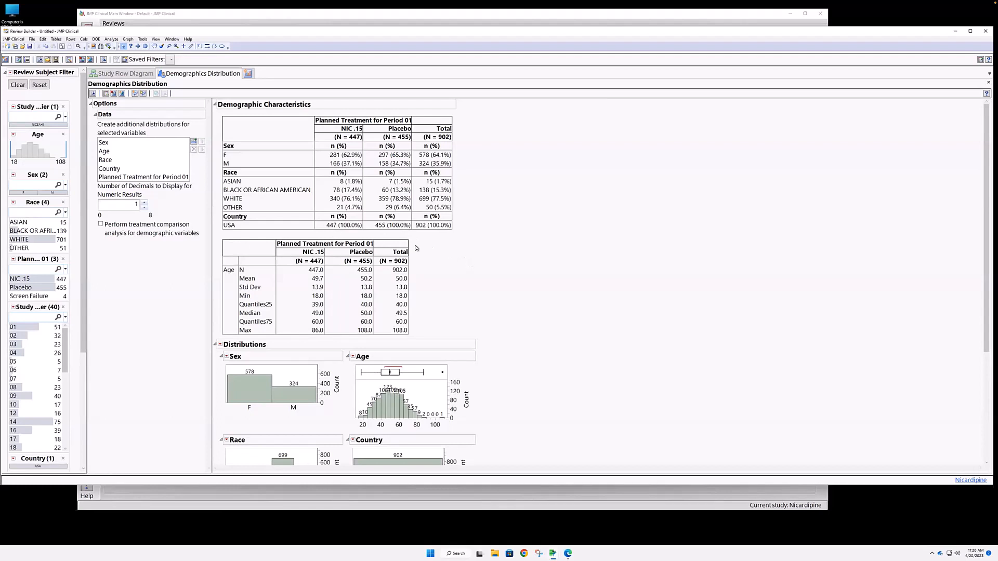
pyautogui.scroll(-1, 485, 278)
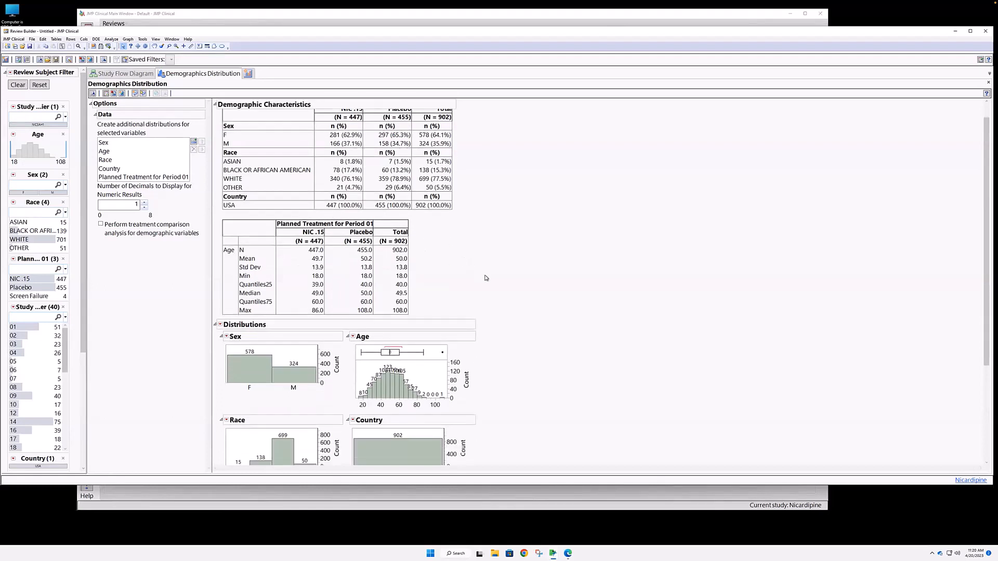
pyautogui.scroll(-1, 485, 278)
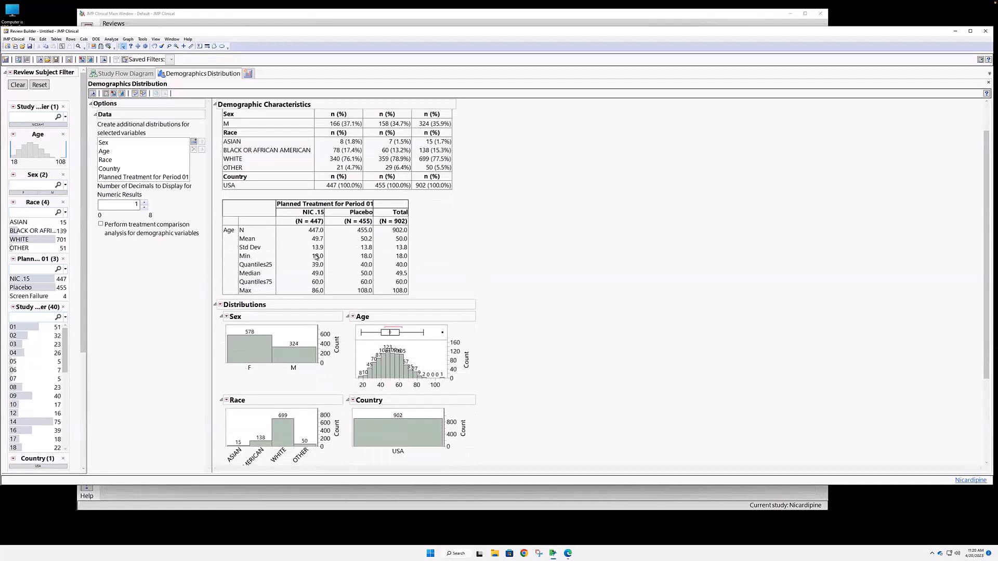
pyautogui.scroll(-6, 466, 288)
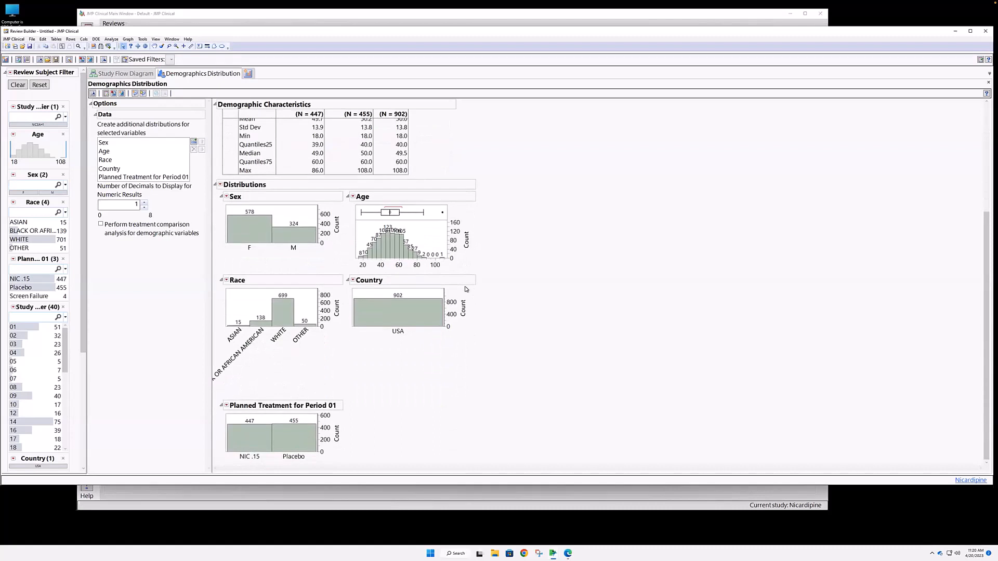
# - Turn on the treatment comparison analysis for demographic variables and find the oneway analysis of Age by planned treatment
pyautogui.click(143, 151)
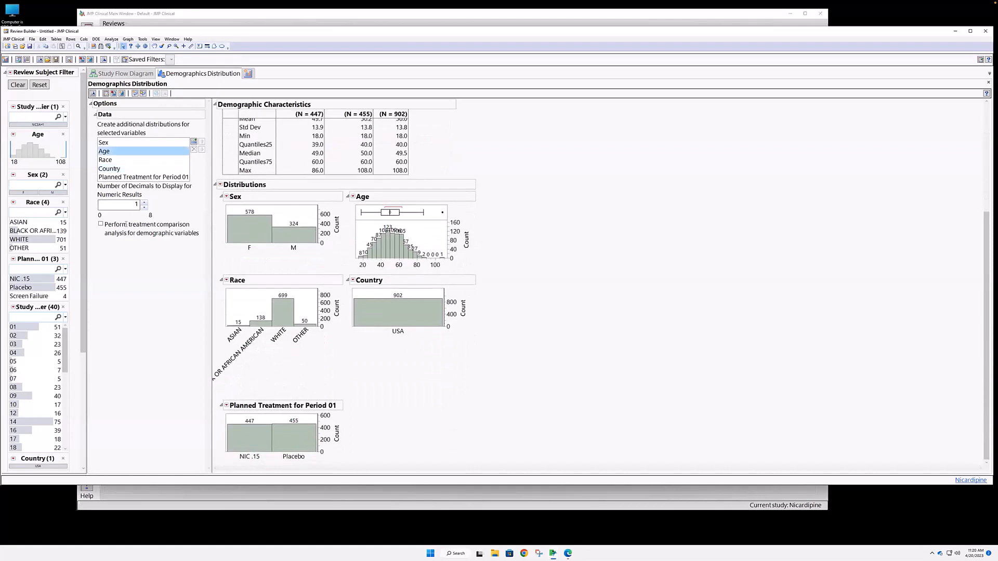
pyautogui.click(100, 224)
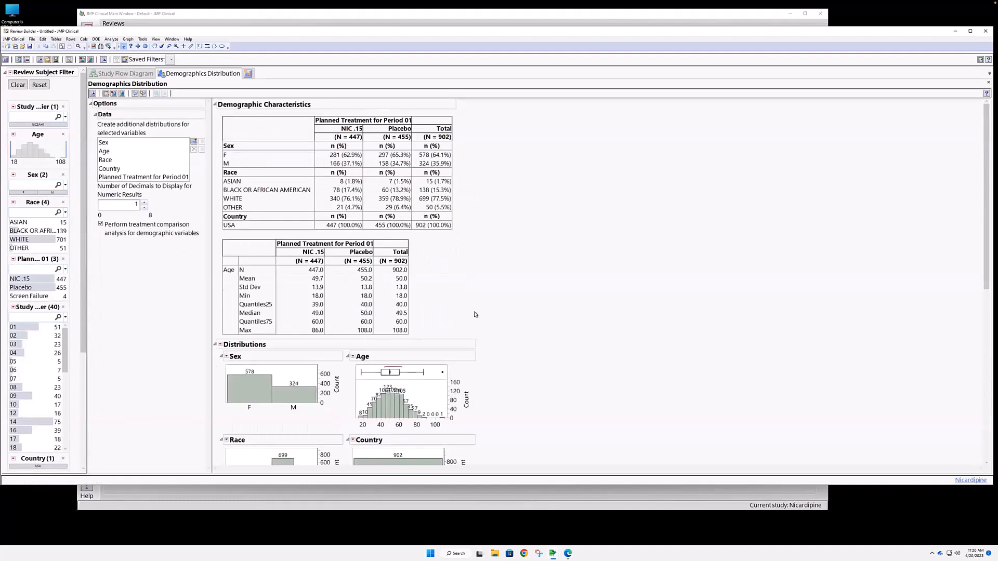
pyautogui.scroll(-3, 485, 299)
pyautogui.scroll(-10, 484, 300)
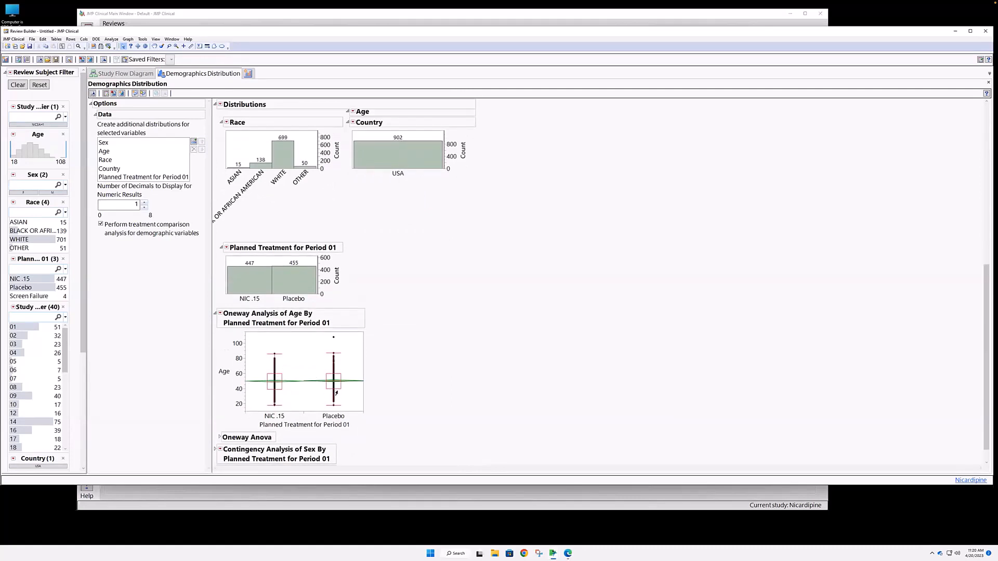
# - Add a Compare Densities plot to the oneway analysis of Age by Planned Treatment for Period 01
pyautogui.click(220, 314)
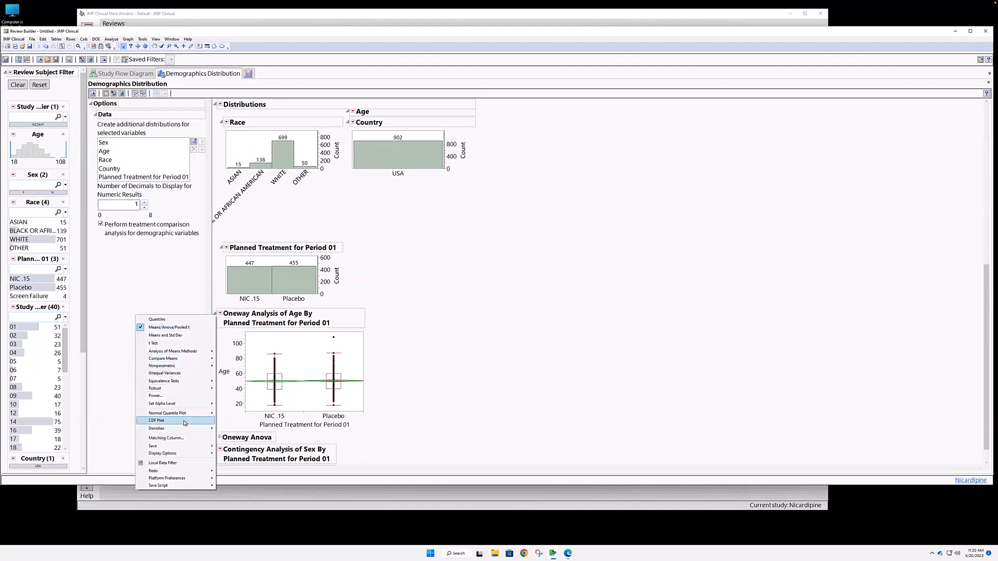
pyautogui.moveTo(185, 428)
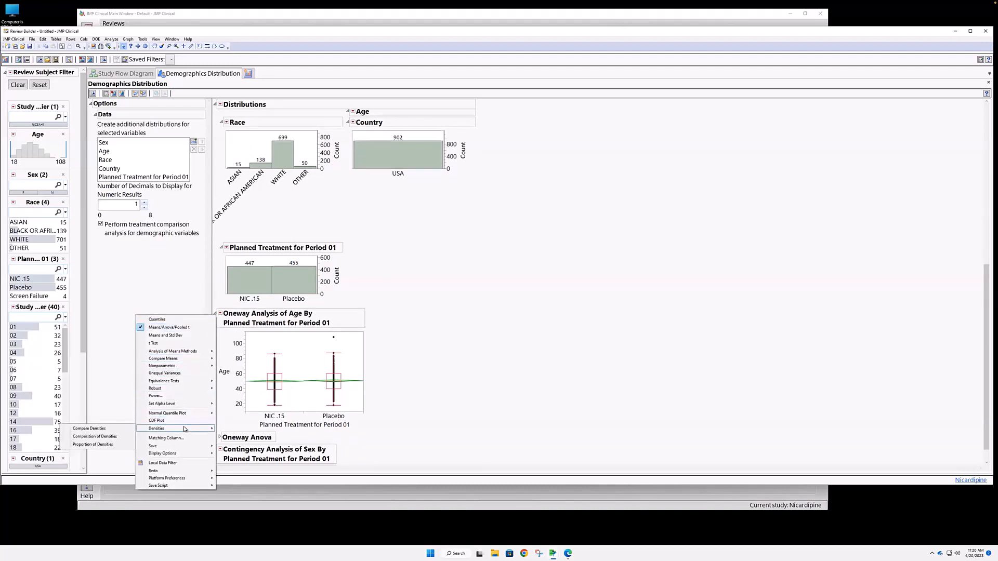
pyautogui.click(117, 428)
pyautogui.scroll(-2, 396, 400)
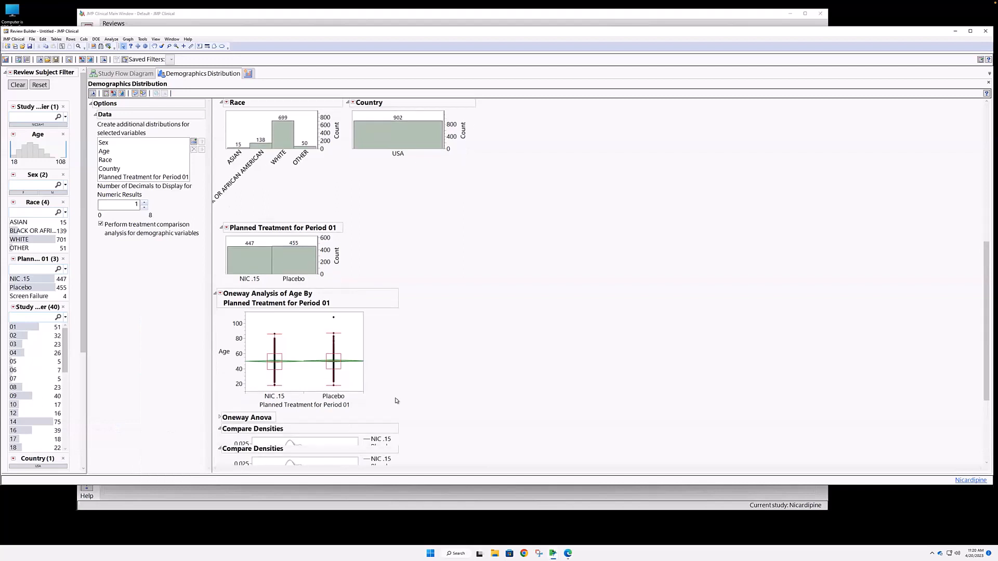
pyautogui.scroll(-3, 396, 401)
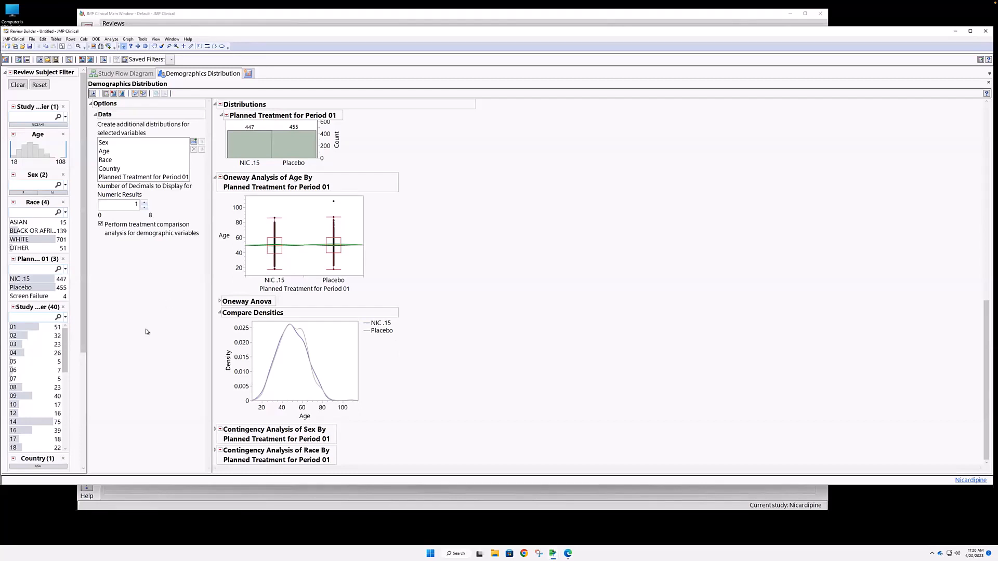
# - Expand the contingency analysis of Sex by Planned Treatment for Period 01 and examine its mosaic plot and contingency table
pyautogui.click(215, 432)
pyautogui.scroll(-5, 215, 431)
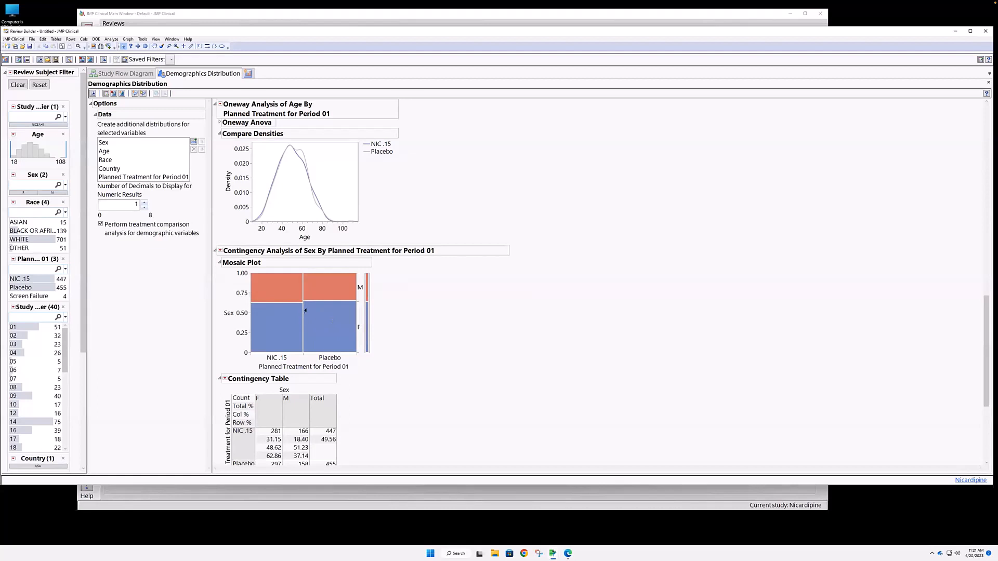
pyautogui.moveTo(305, 311)
# - Add the Study Visits report to the review
pyautogui.click(6, 61)
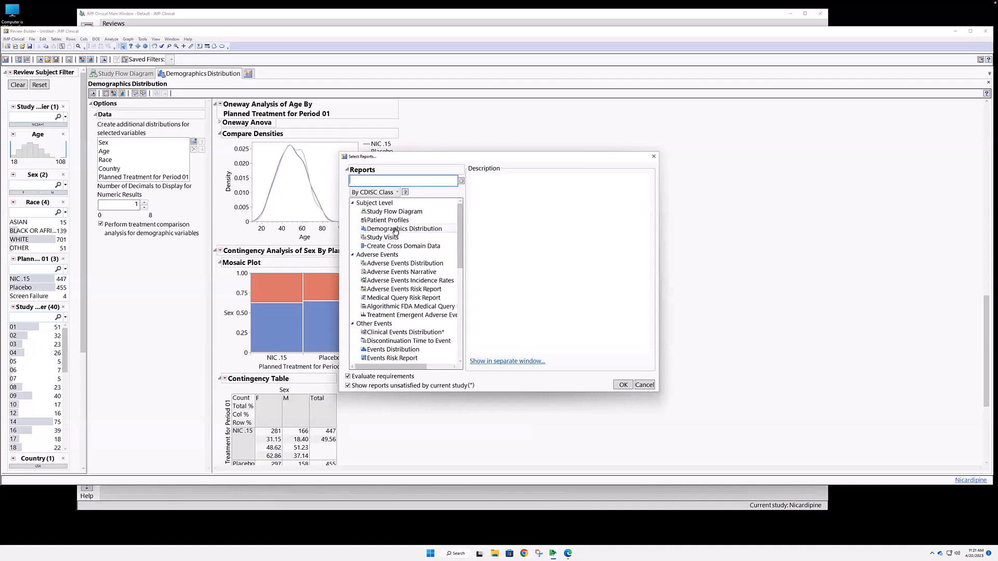
pyautogui.scroll(-1, 396, 232)
pyautogui.scroll(1, 396, 231)
pyautogui.click(628, 389)
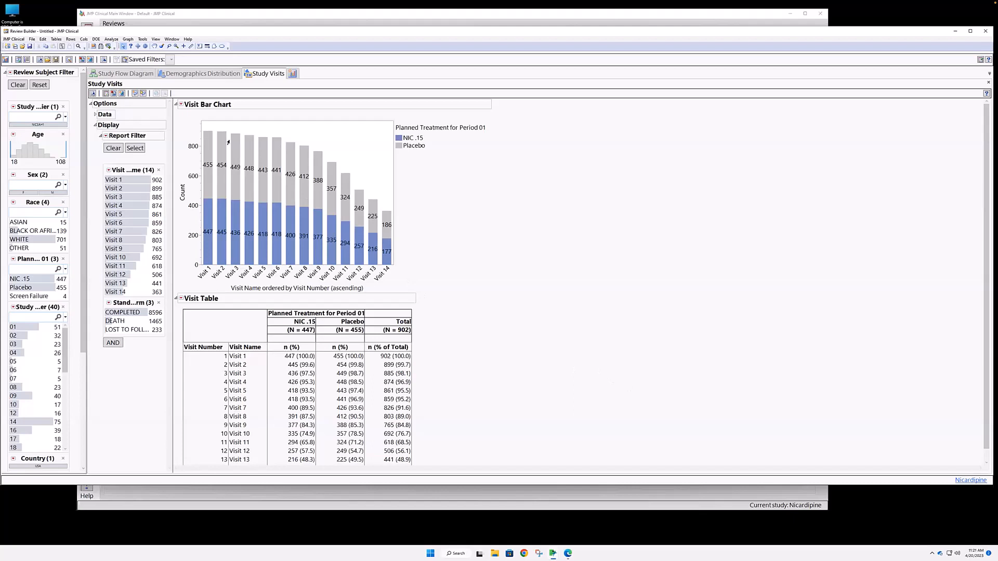
# - Add a second copy of the Study Visits report to the review
pyautogui.click(10, 60)
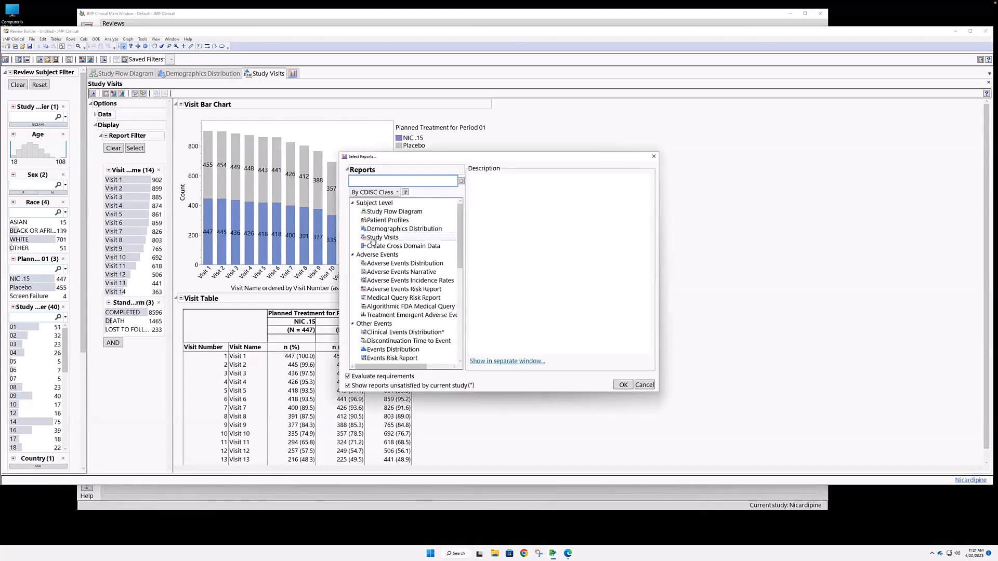
pyautogui.click(372, 239)
pyautogui.click(621, 385)
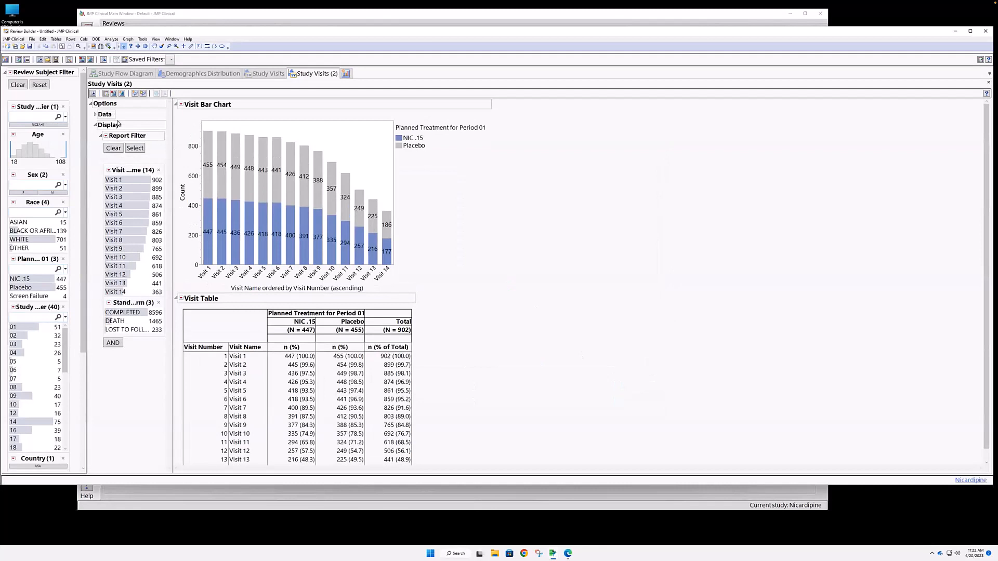
# - Add Sex as a By variable to the second Study Visits report and compare it with the first Study Visits report
pyautogui.click(96, 115)
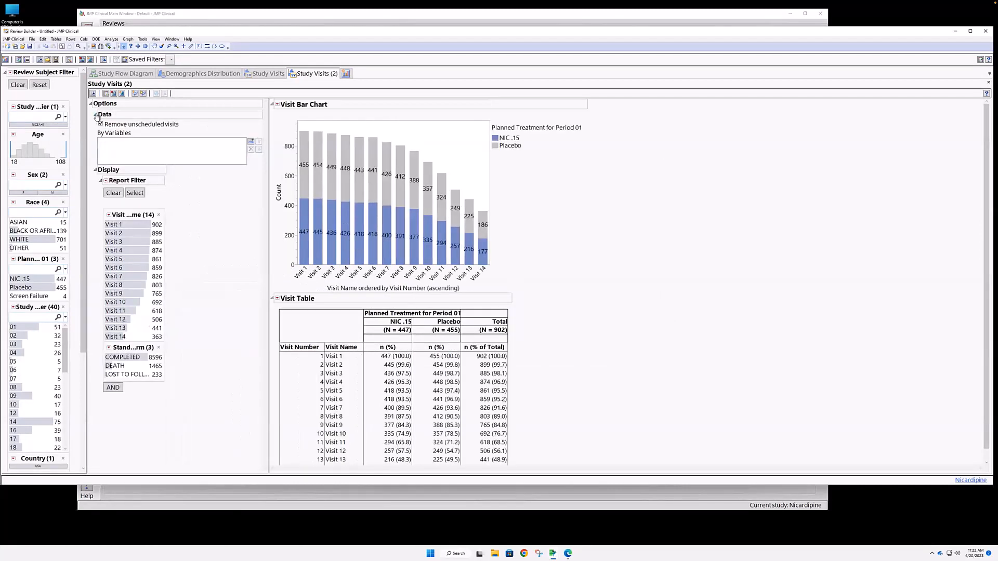
pyautogui.click(250, 143)
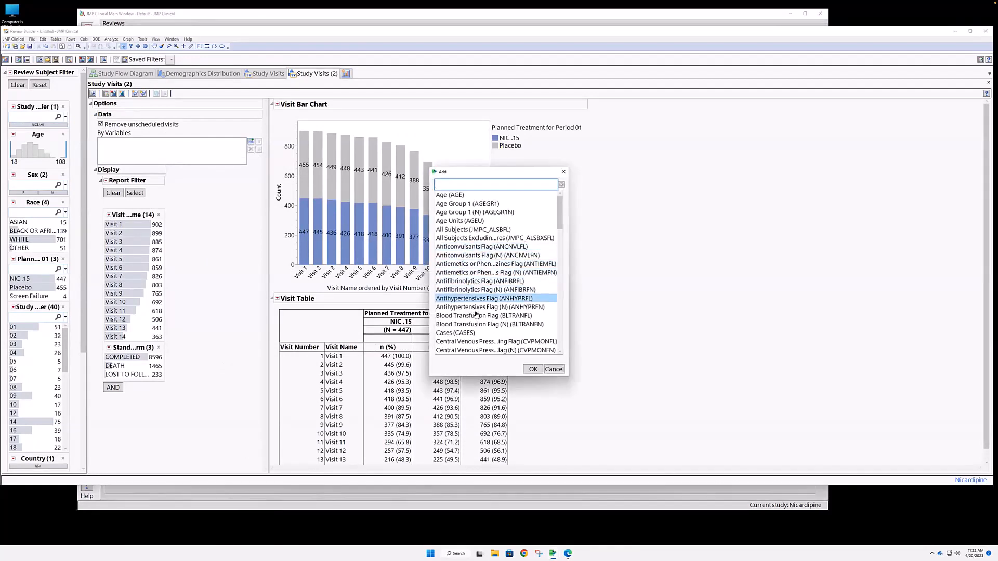
pyautogui.scroll(-1, 475, 306)
pyautogui.scroll(-8, 476, 316)
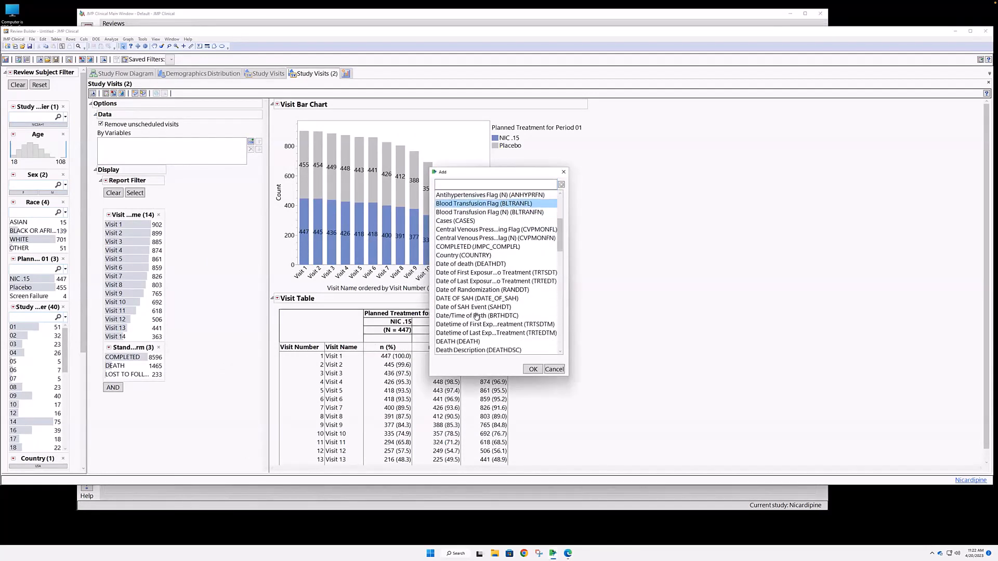
pyautogui.scroll(-2, 476, 315)
pyautogui.rightClick(476, 315)
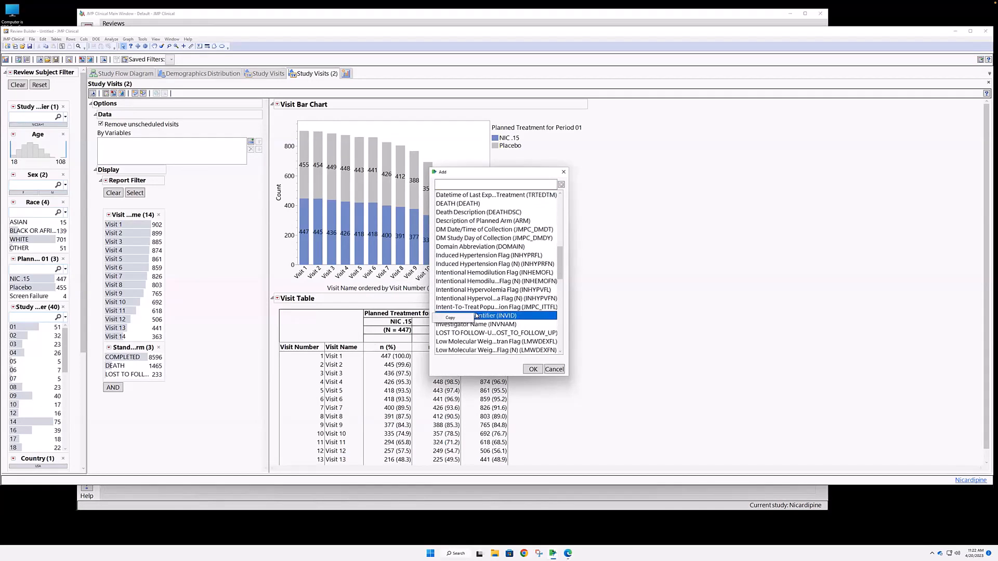
pyautogui.moveTo(561, 273); pyautogui.dragTo(561, 331)
pyautogui.click(548, 298)
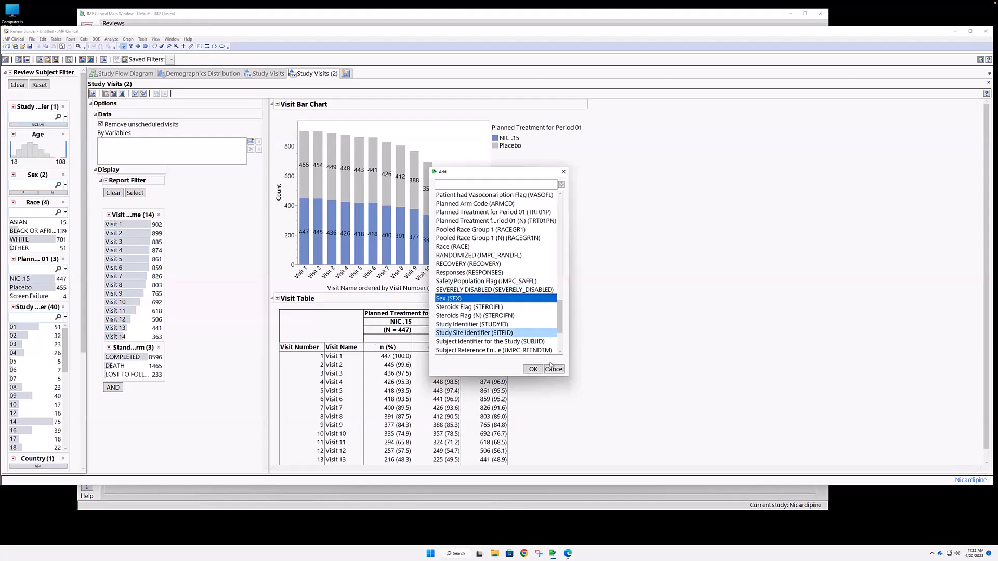
pyautogui.click(533, 370)
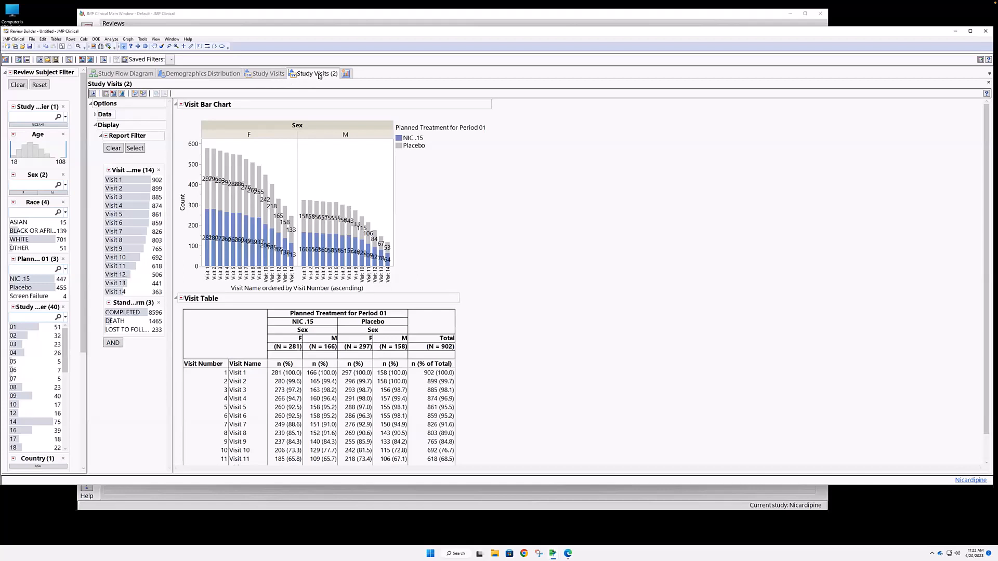
pyautogui.click(269, 74)
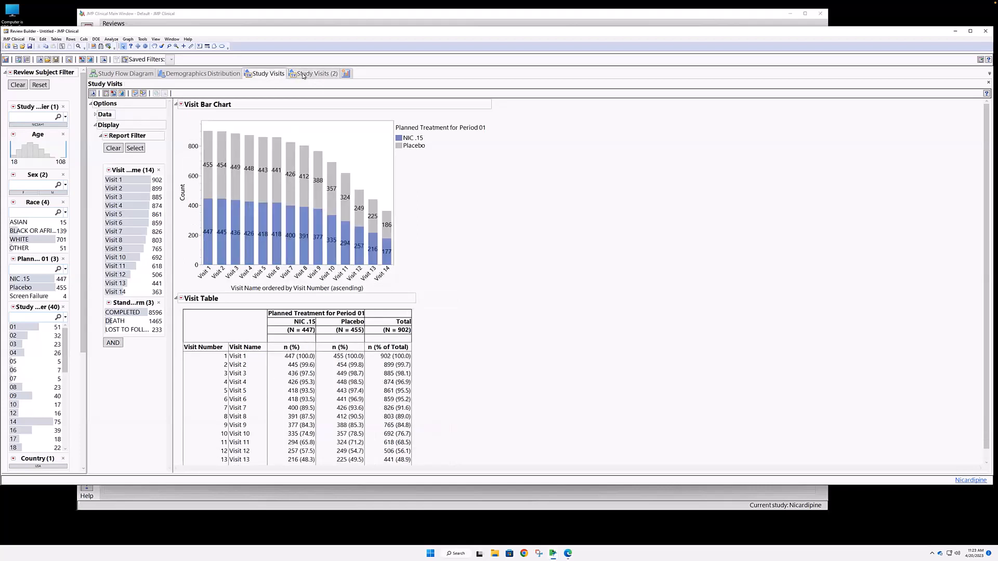
pyautogui.click(302, 75)
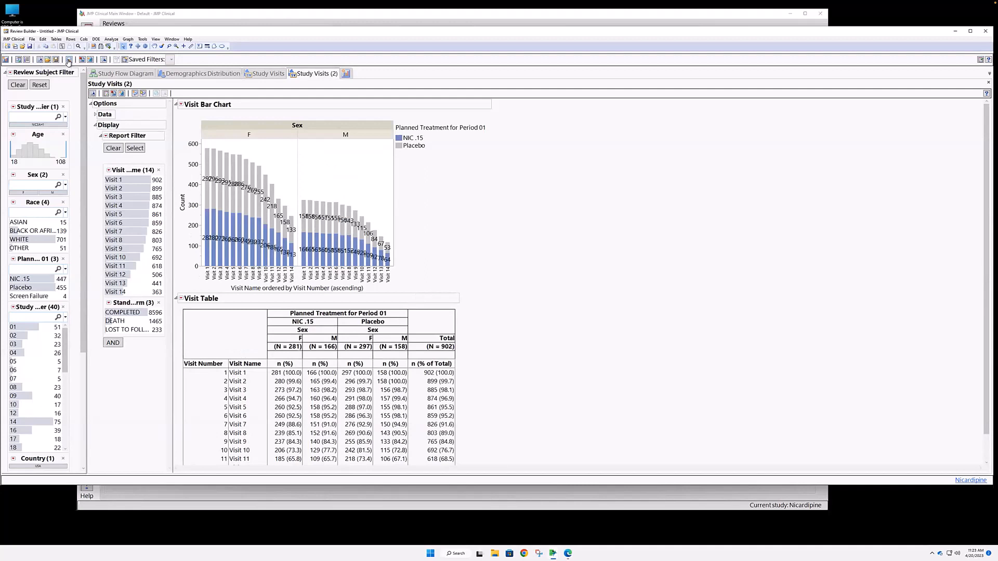
# - Rename the second Study Visits report tab as "Study Visits by Sex"
pyautogui.click(68, 61)
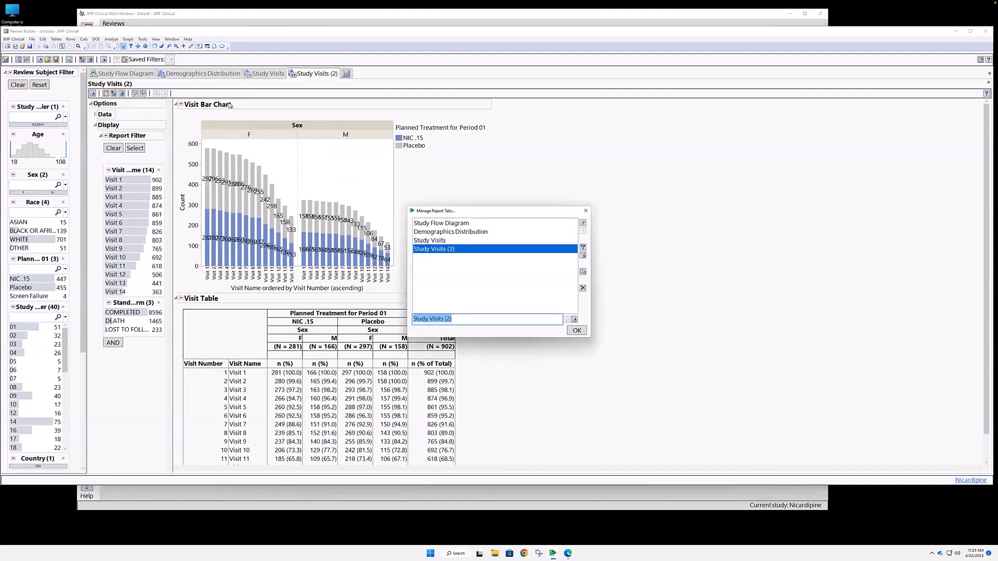
pyautogui.click(466, 318)
pyautogui.press('BackSpace')
pyautogui.press('BackSpace')
pyautogui.write('by Sex')
pyautogui.click(577, 331)
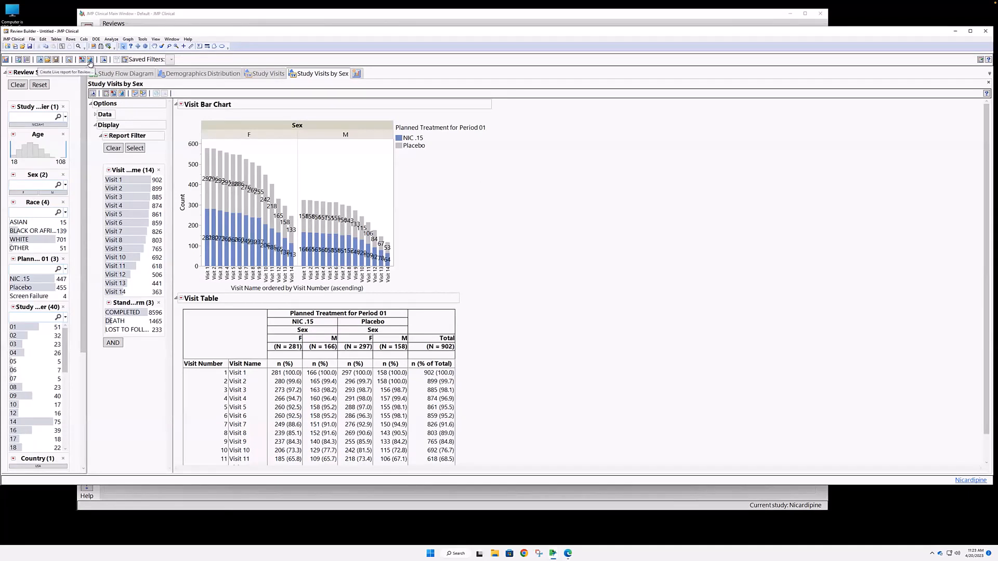
# - Publish the review with downloadable data to the personal space on JMP Live Public and page through the published reports
pyautogui.click(90, 61)
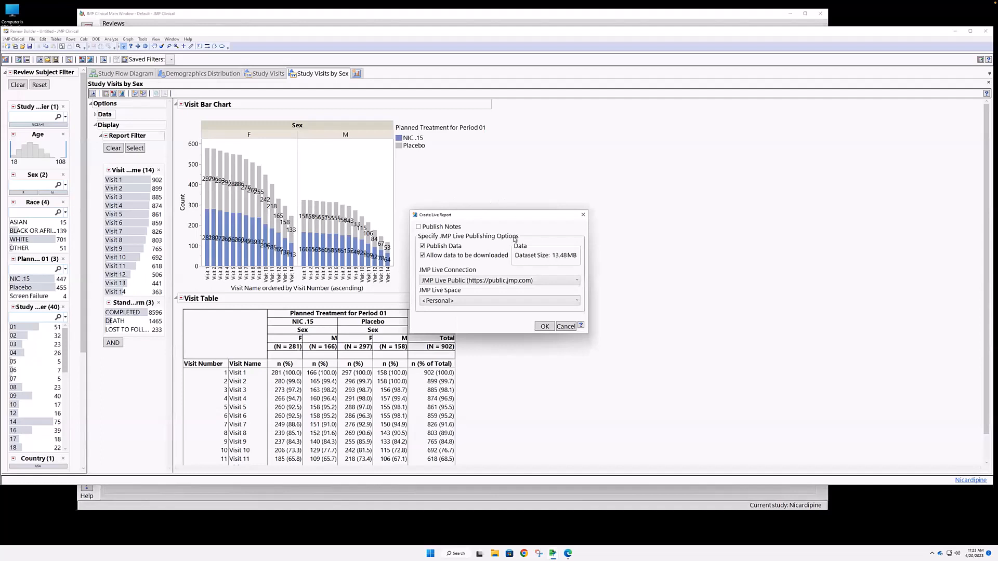
pyautogui.click(542, 325)
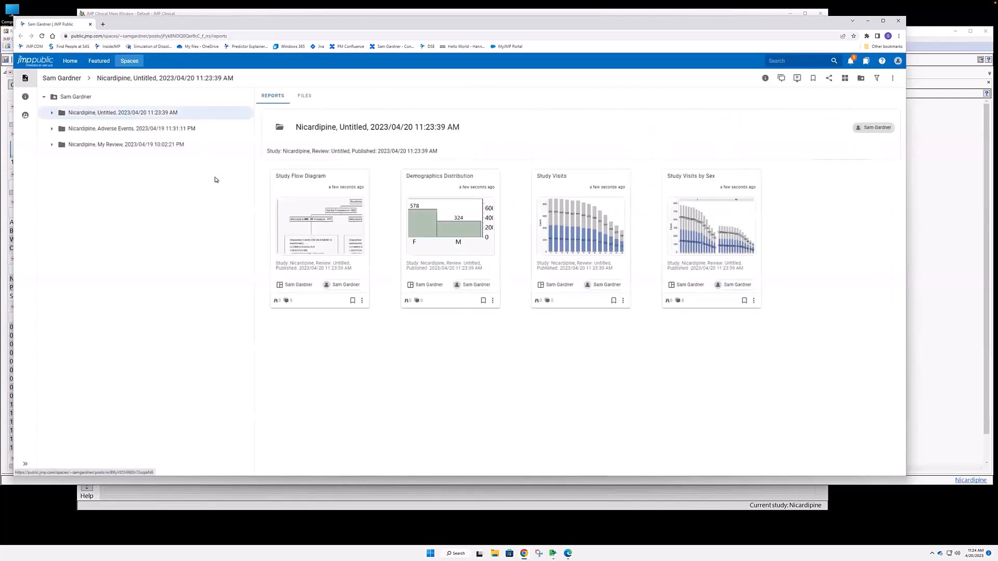
pyautogui.click(301, 227)
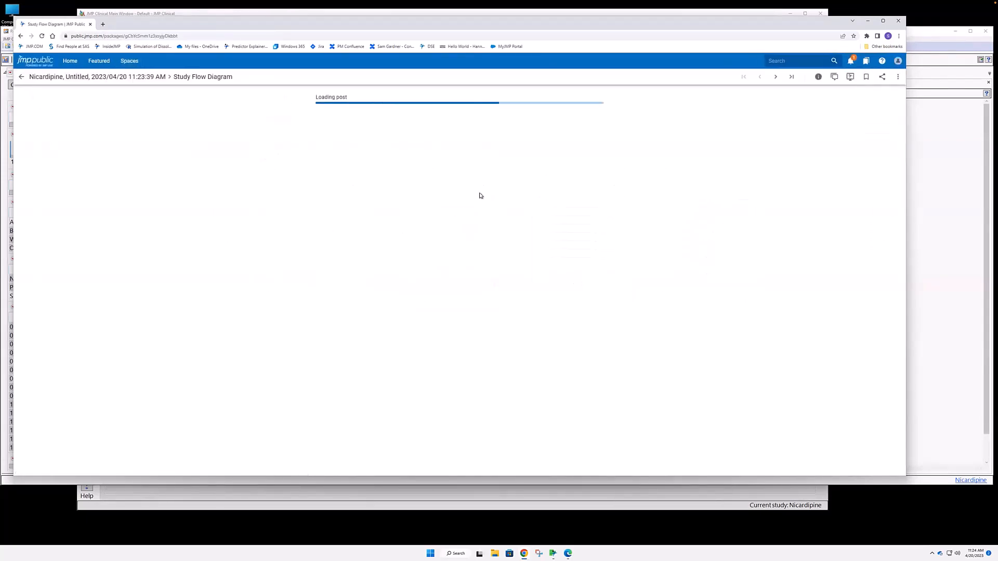
pyautogui.click(777, 78)
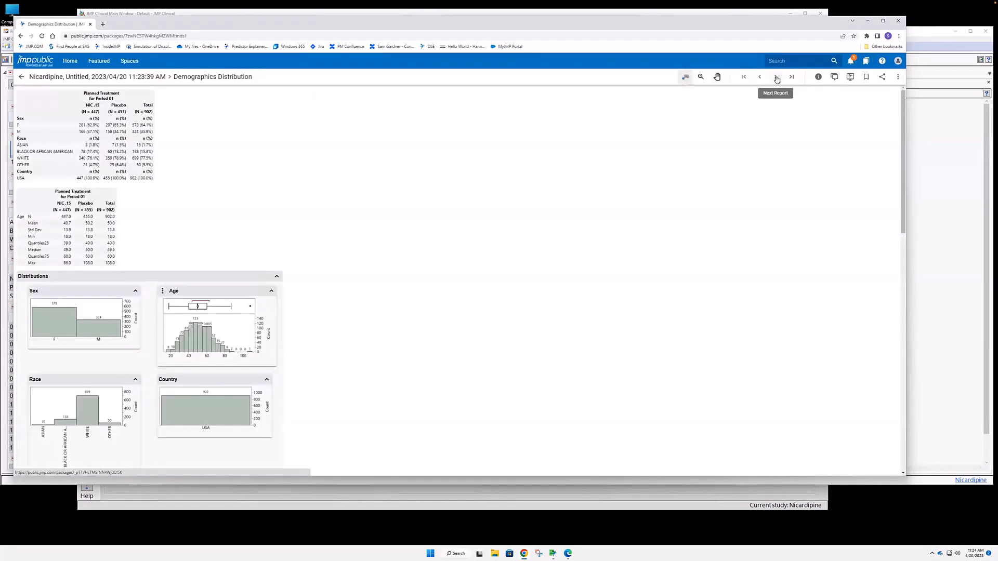
pyautogui.click(777, 78)
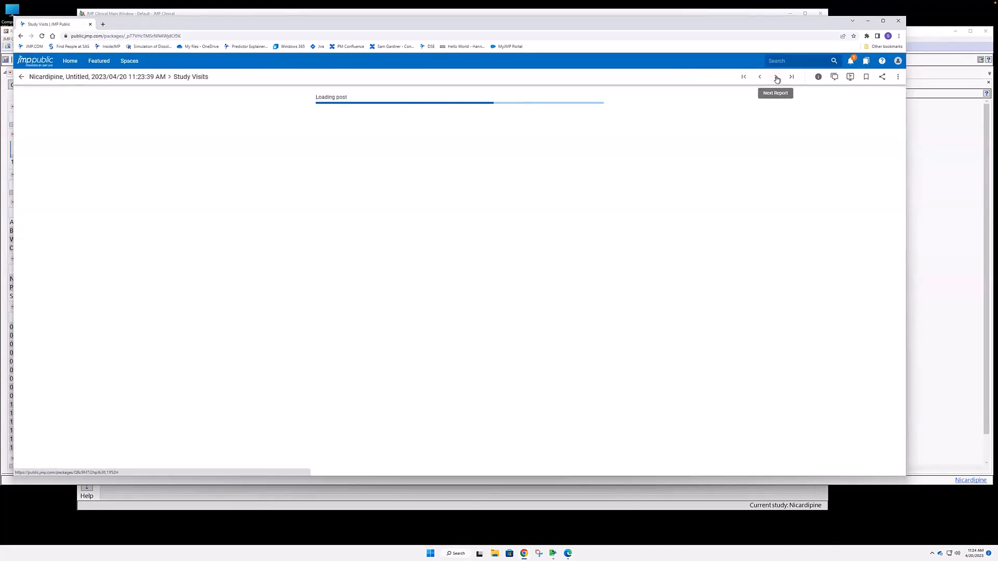
pyautogui.click(777, 78)
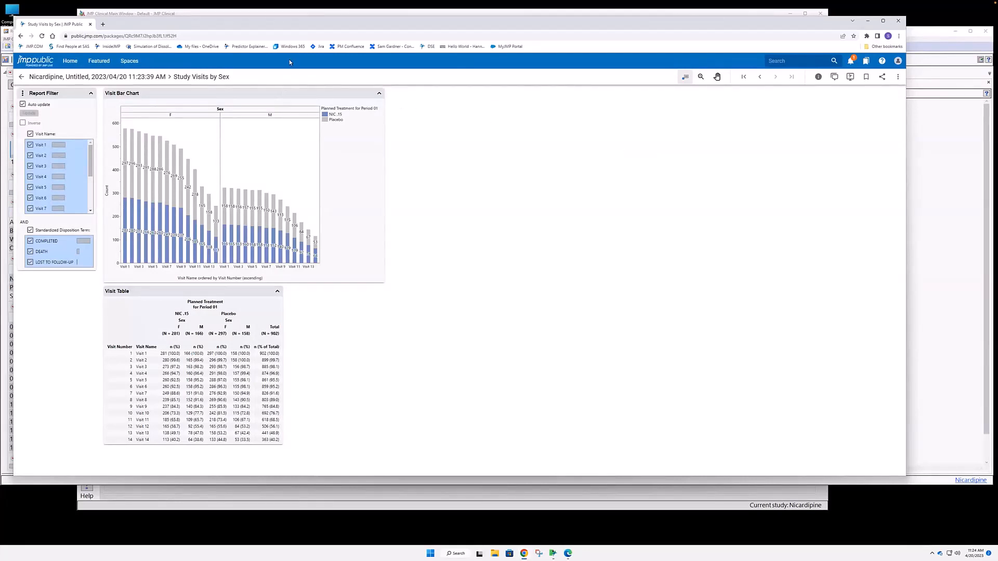
# - Open the recent review template Adverse Events.jmpcrt from the JMP Clinical main window's reviews
pyautogui.moveTo(203, 28); pyautogui.dragTo(225, 45)
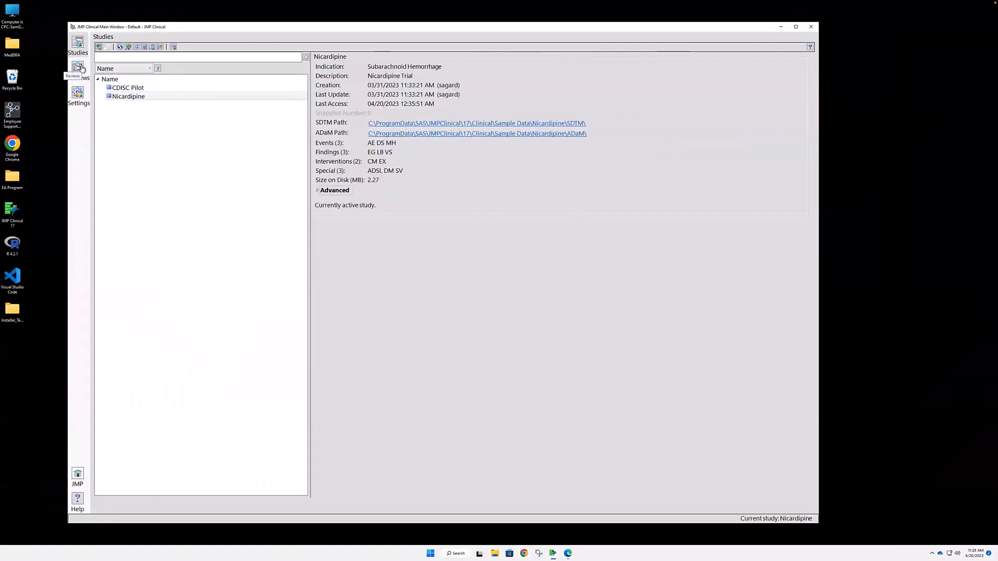
pyautogui.click(81, 68)
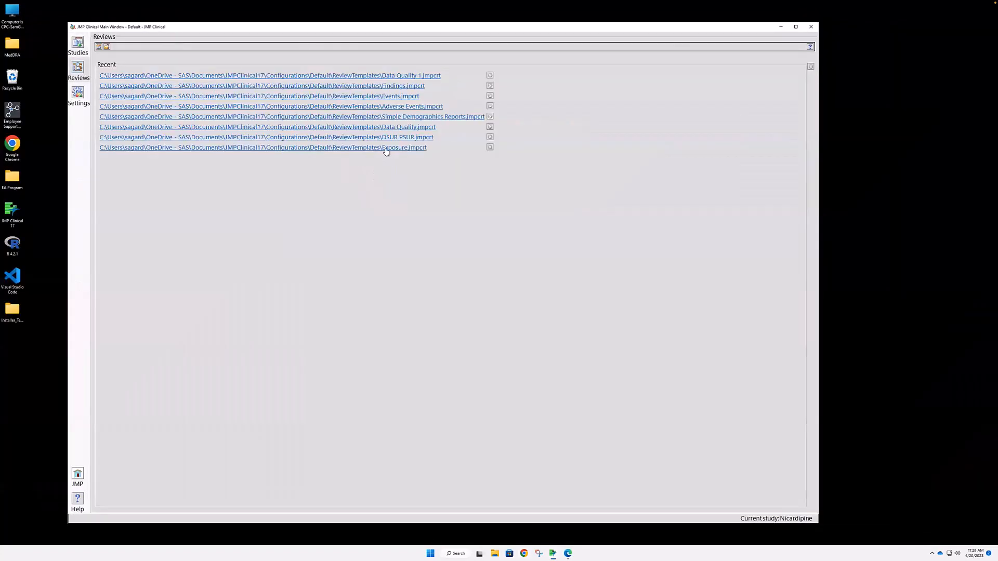
pyautogui.click(352, 105)
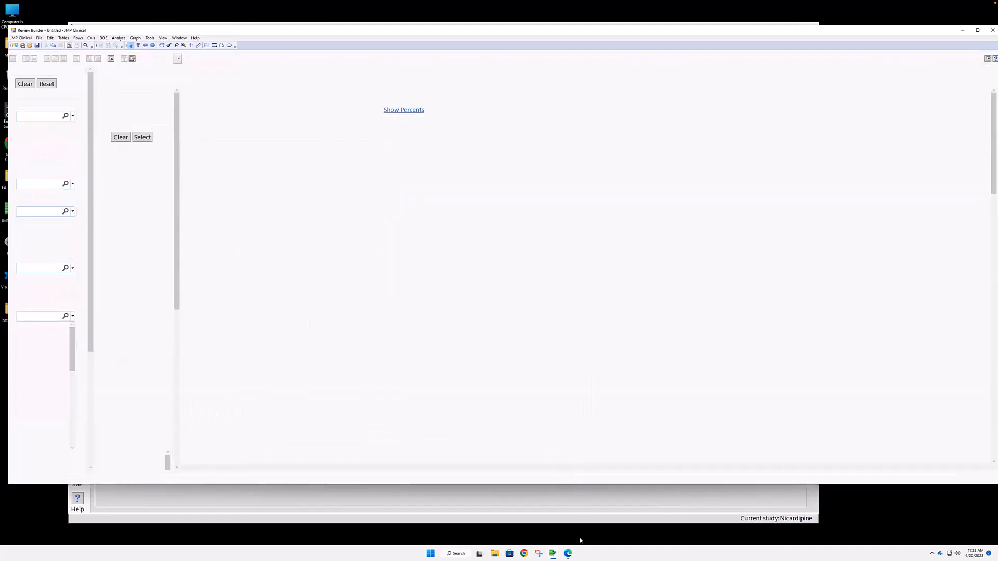
# - Switch to the FDA presentation PDF in Edge and look through its slides on algorithmic queries, FMQ construction and what FMQs are
pyautogui.moveTo(567, 553)
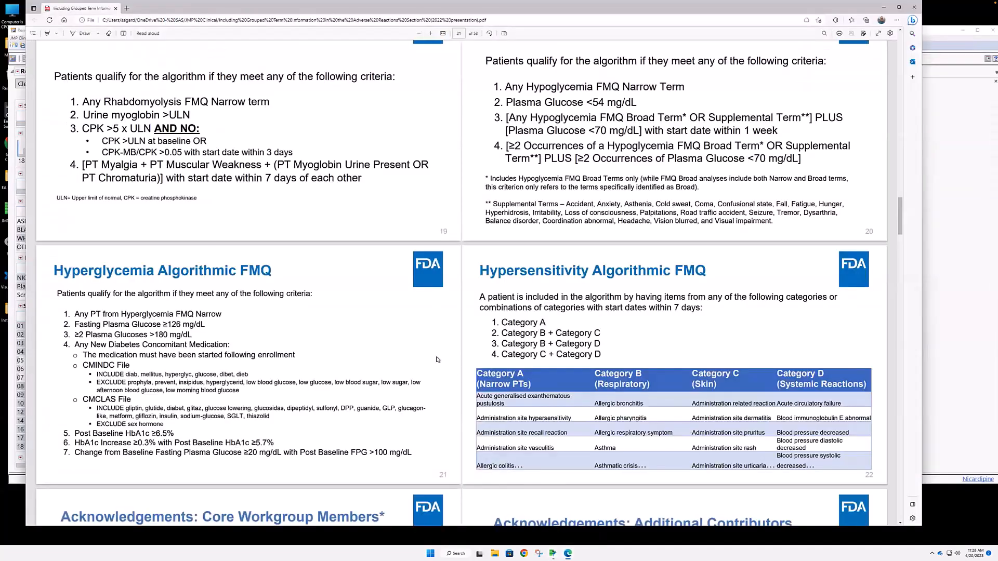
pyautogui.scroll(3, 437, 359)
pyautogui.scroll(5, 437, 359)
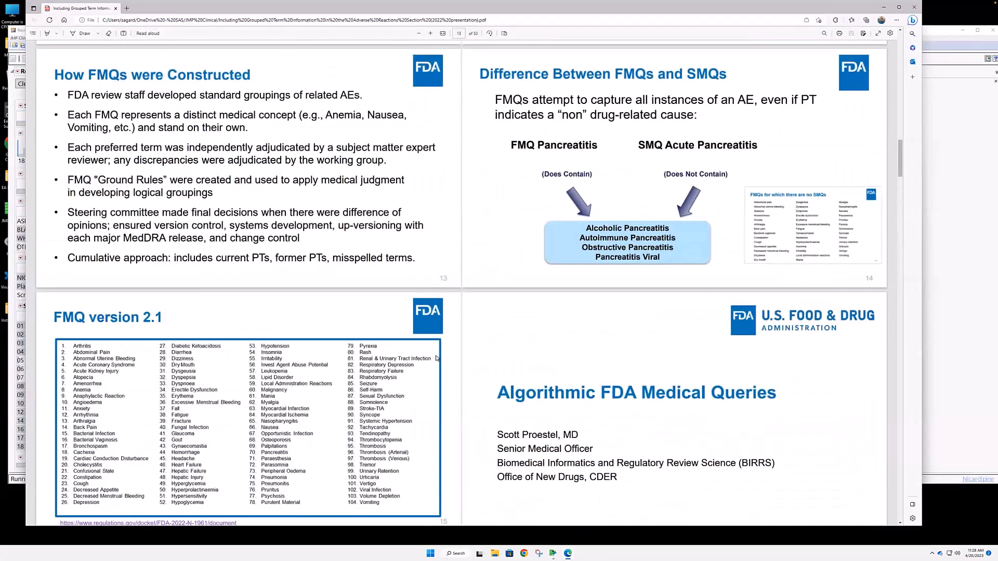
pyautogui.scroll(1, 437, 358)
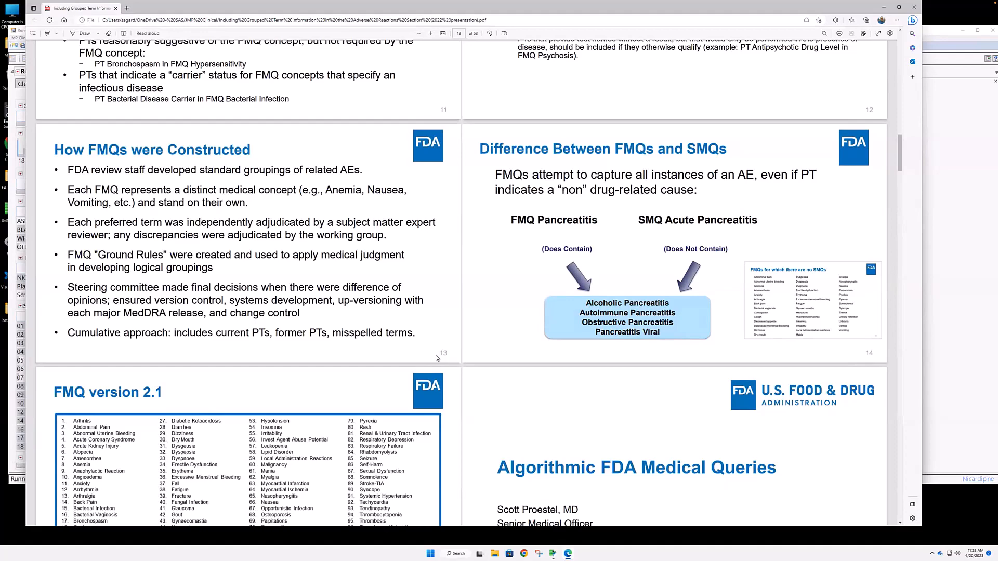
pyautogui.scroll(15, 437, 358)
pyautogui.scroll(1, 437, 358)
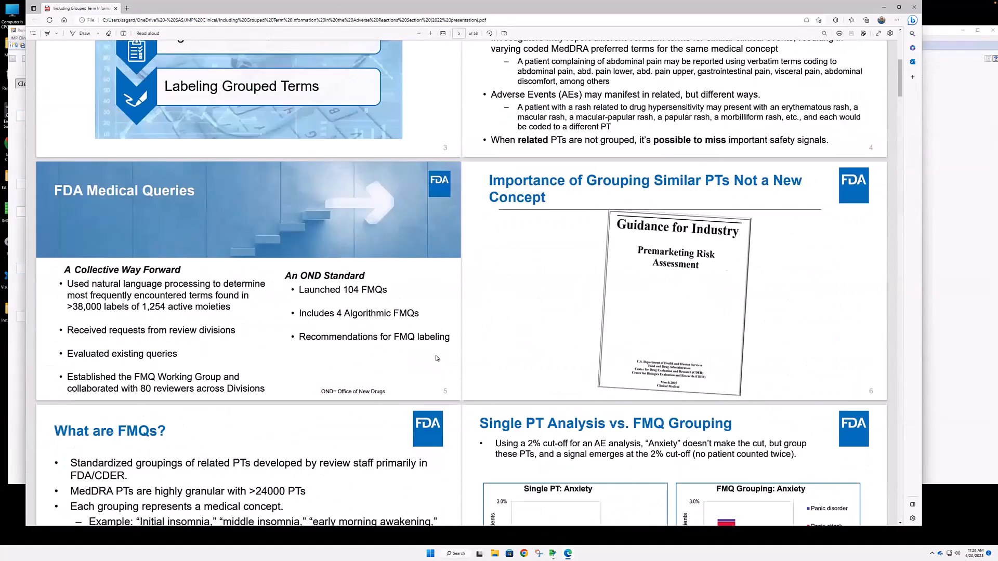
pyautogui.scroll(-2, 437, 358)
pyautogui.scroll(1, 437, 358)
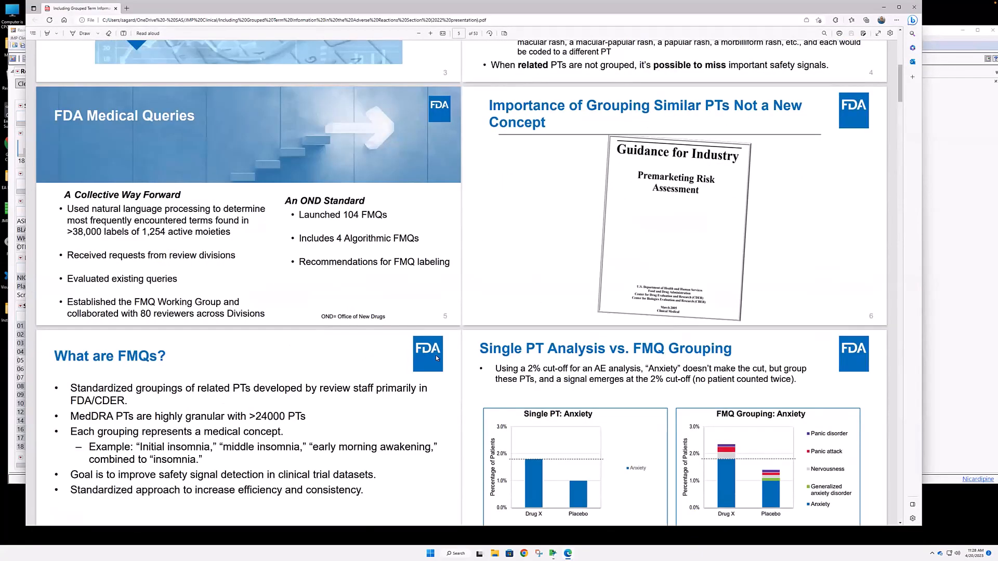
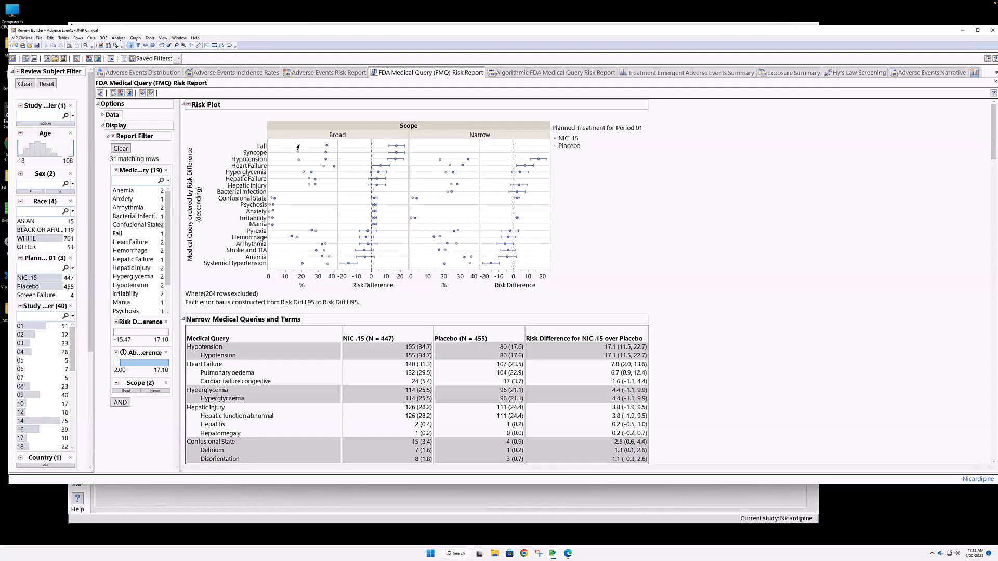
# - Examine the FMQ Risk Report's risk plot, including the Fall query's percentages and risk difference, and its Narrow Medical Queries and Terms table
pyautogui.moveTo(298, 148)
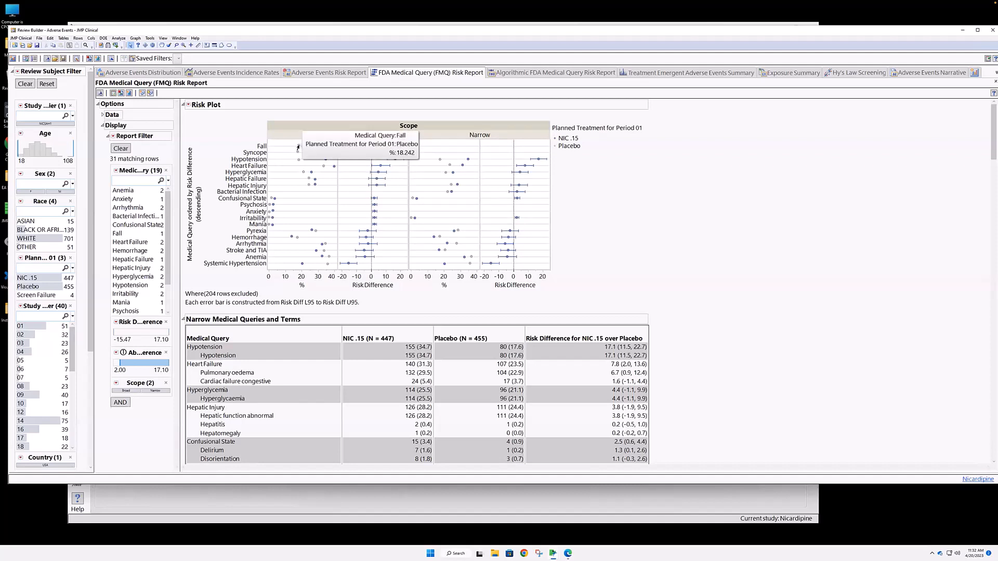
pyautogui.scroll(-1, 326, 129)
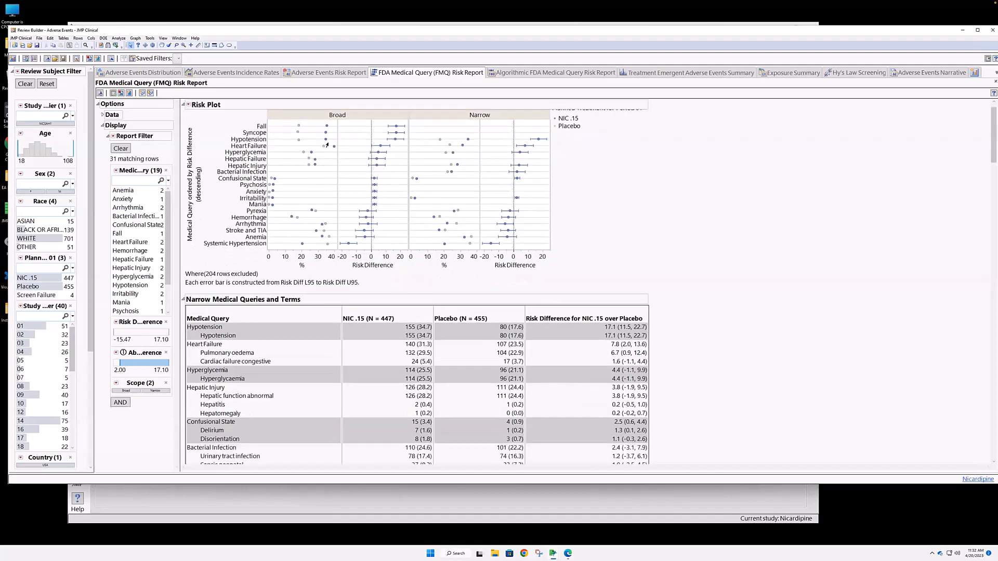
pyautogui.moveTo(326, 128)
pyautogui.moveTo(398, 130)
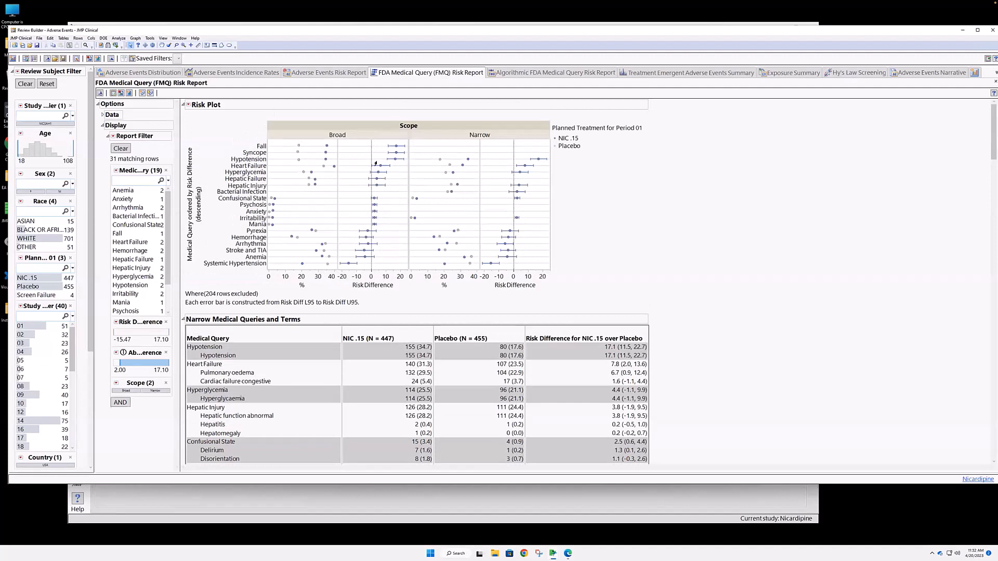
pyautogui.scroll(-1, 375, 163)
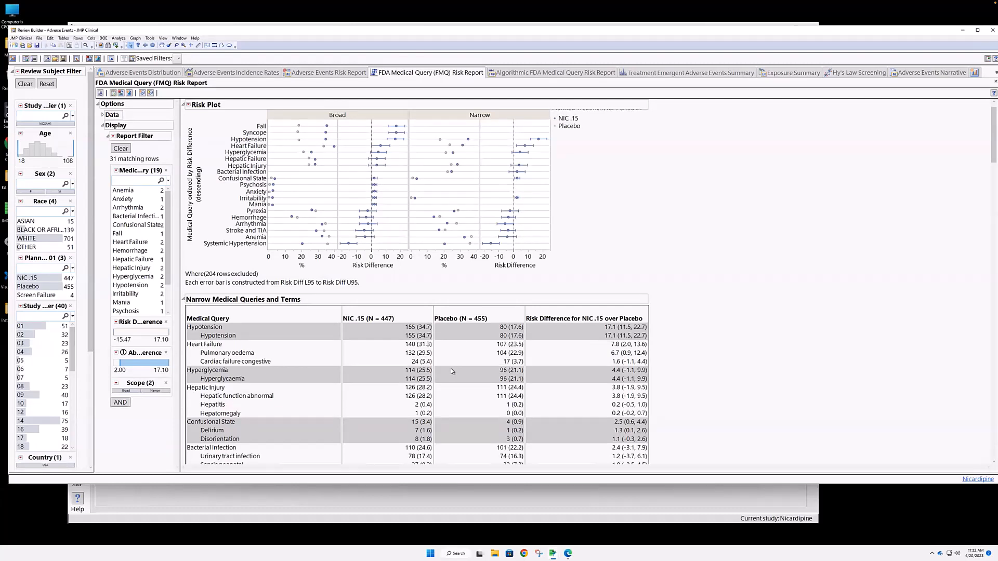
pyautogui.scroll(1, 451, 372)
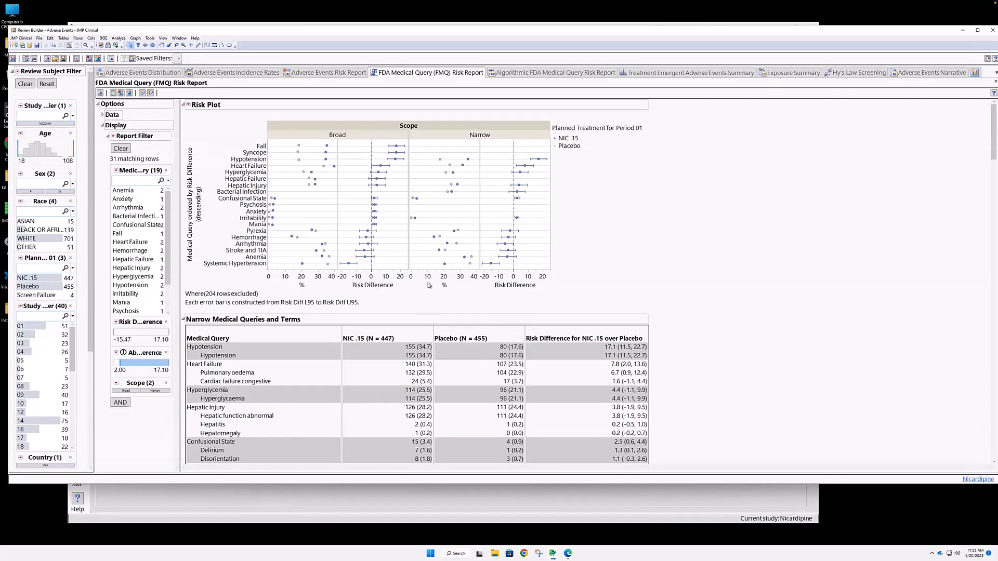
# - View the Algorithmic FDA Medical Query Risk Report, followed by the Adverse Events Distribution report and its report filters
pyautogui.click(518, 76)
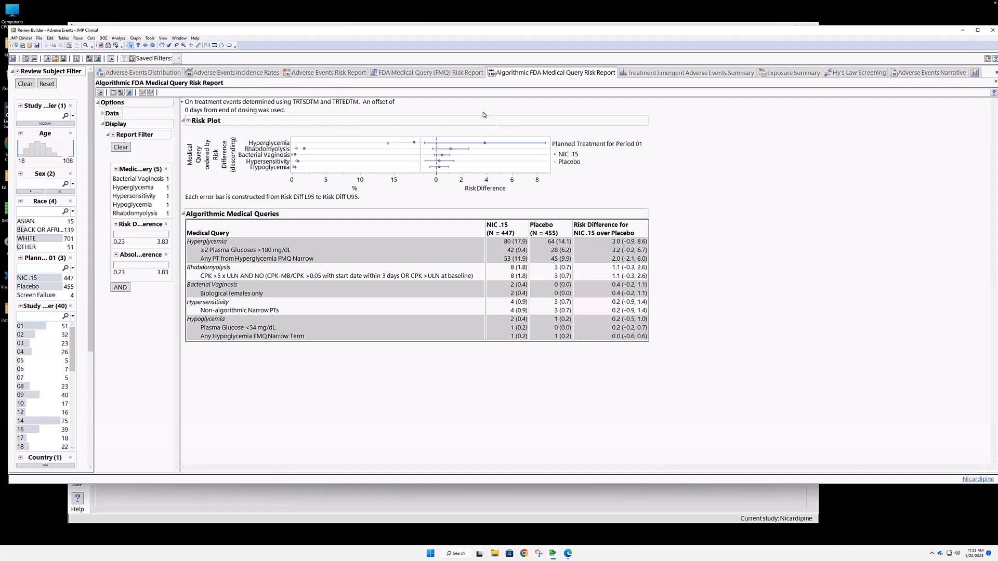
pyautogui.click(133, 75)
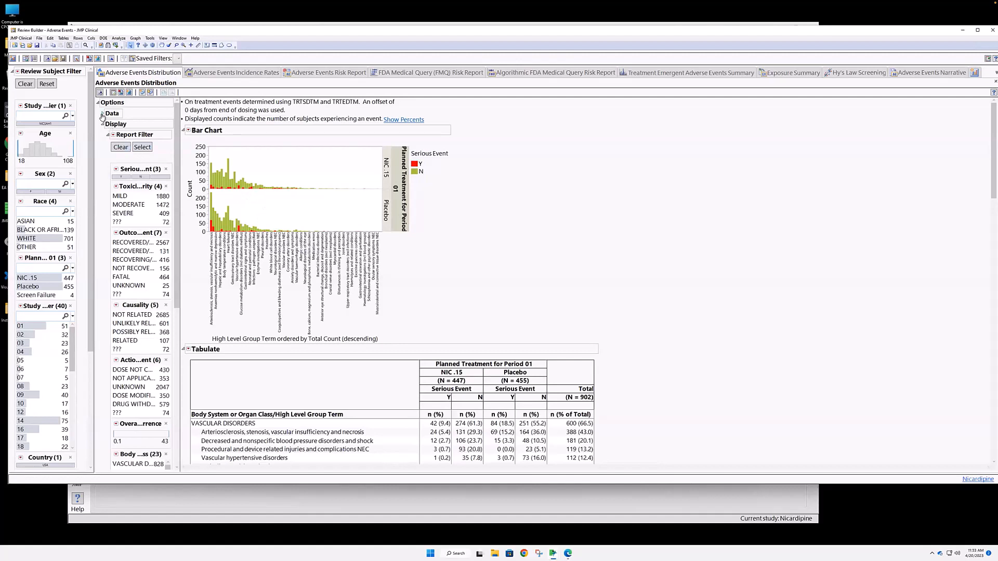
pyautogui.scroll(-1, 102, 117)
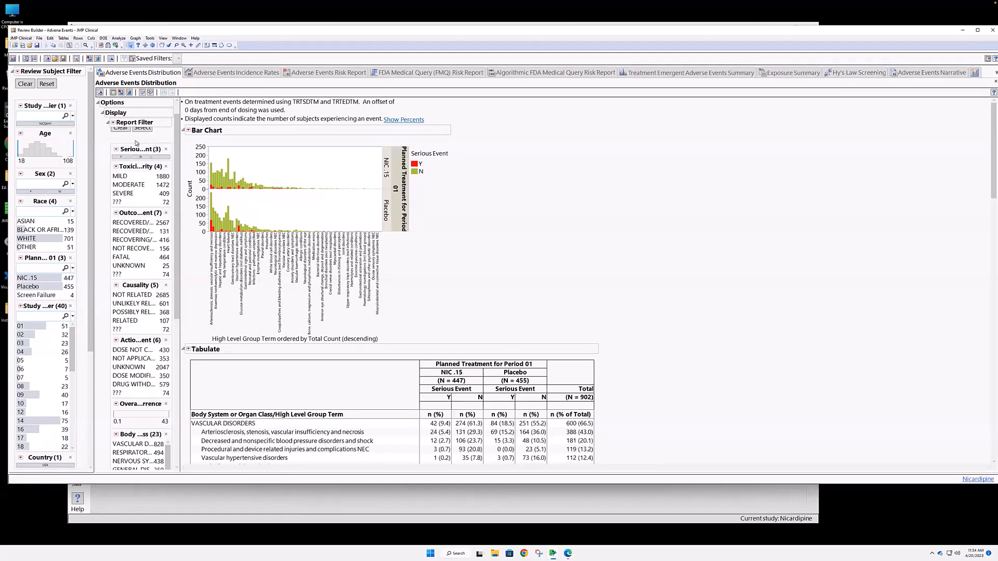
pyautogui.scroll(1, 151, 167)
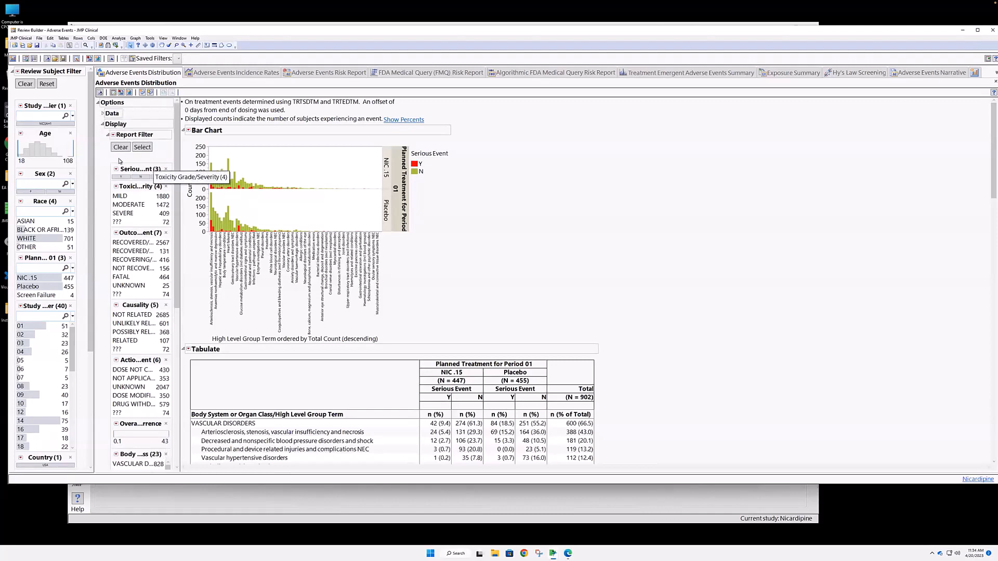
# - Stack the Adverse Events Distribution by Severity/Intensity and filter it to SEVERE toxicity grade, reviewing the bar chart and table
pyautogui.click(104, 114)
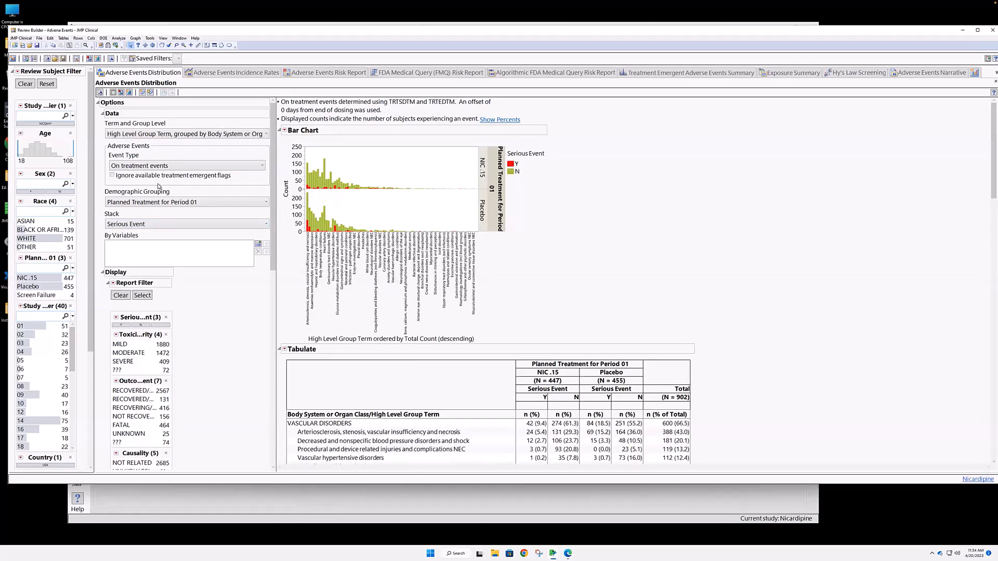
pyautogui.click(146, 224)
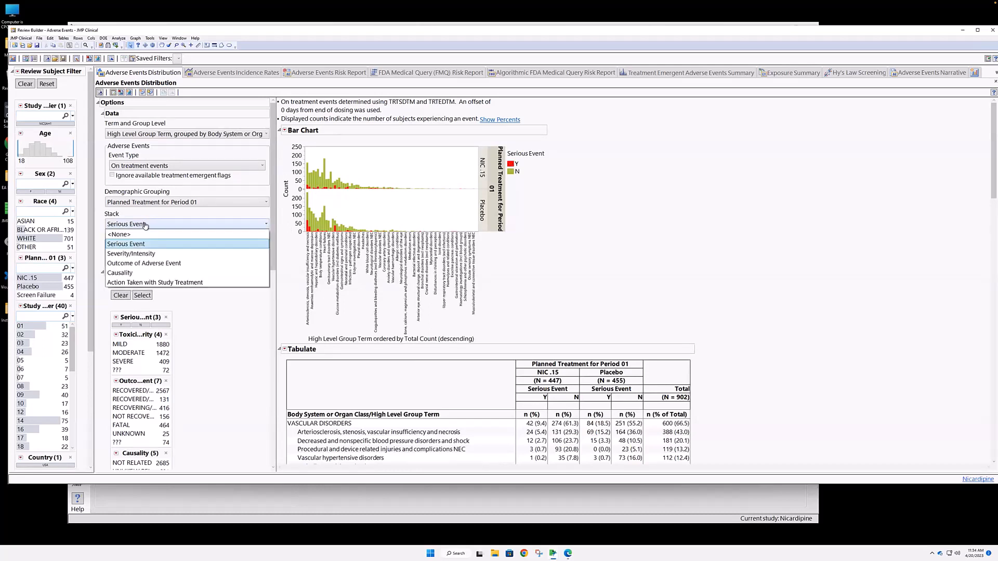
pyautogui.click(140, 254)
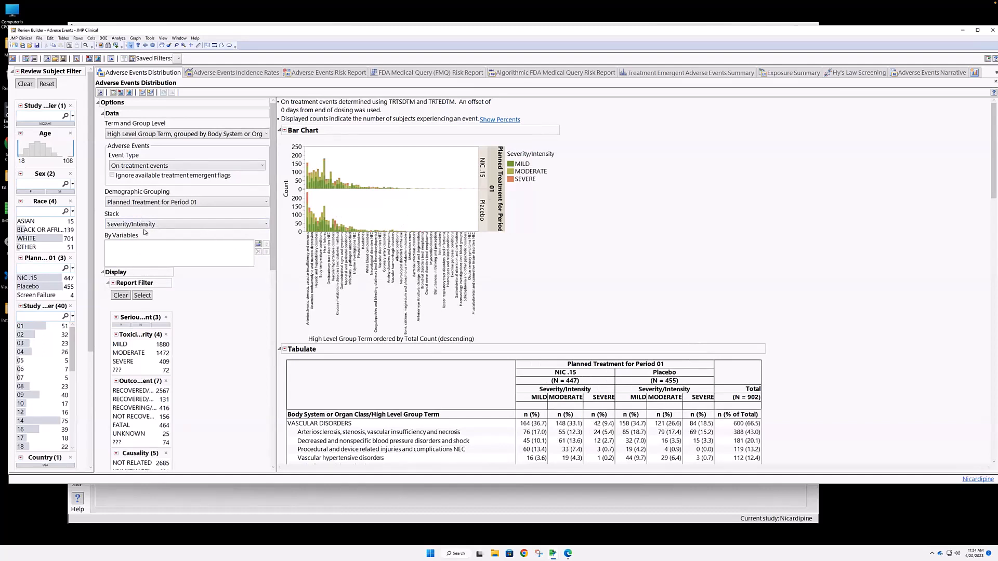
pyautogui.click(131, 362)
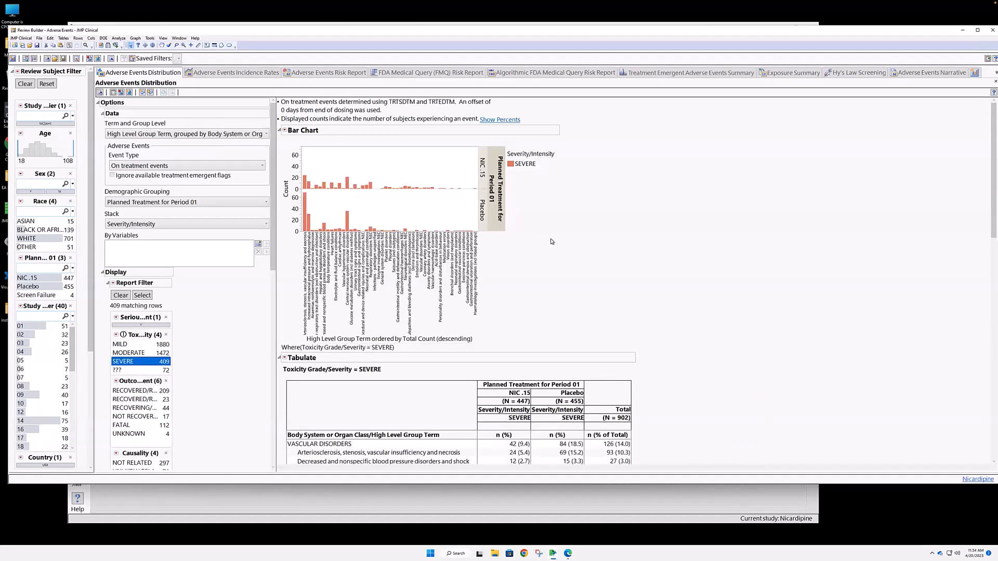
pyautogui.scroll(-3, 552, 242)
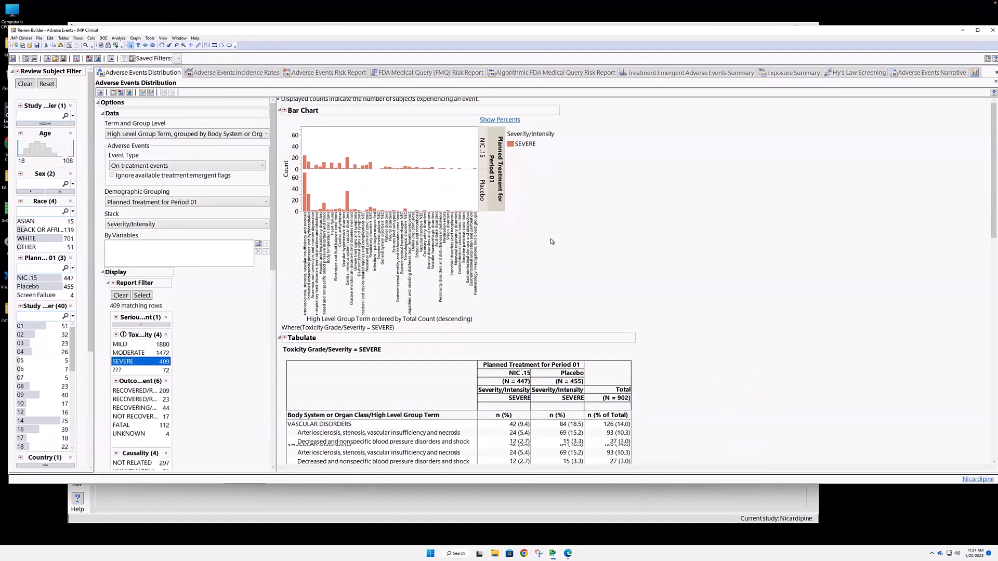
pyautogui.scroll(3, 552, 241)
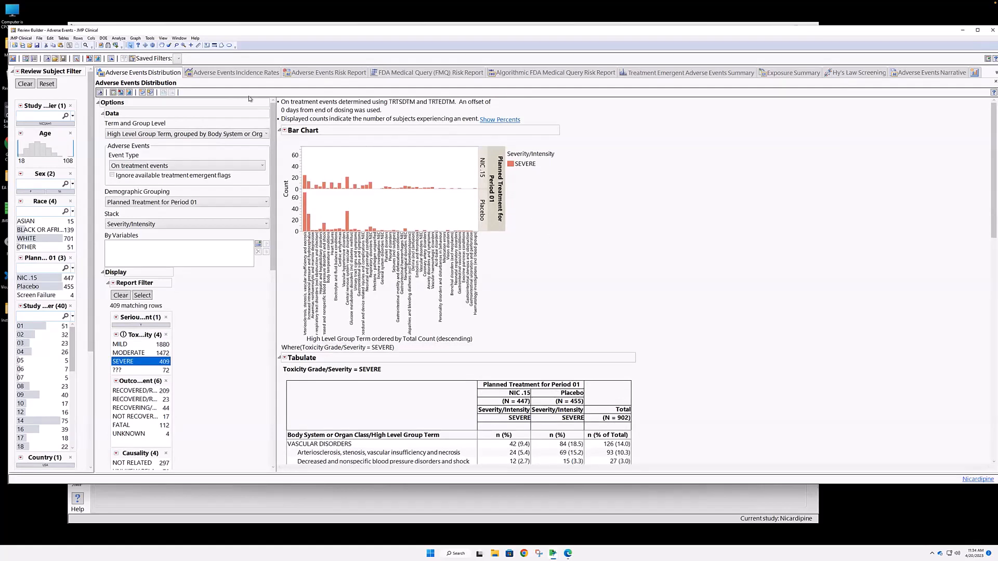
# - View the Adverse Events Incidence Rates report and limit the Adverse Events Risk Report to a minimum absolute risk difference of 2
pyautogui.click(241, 73)
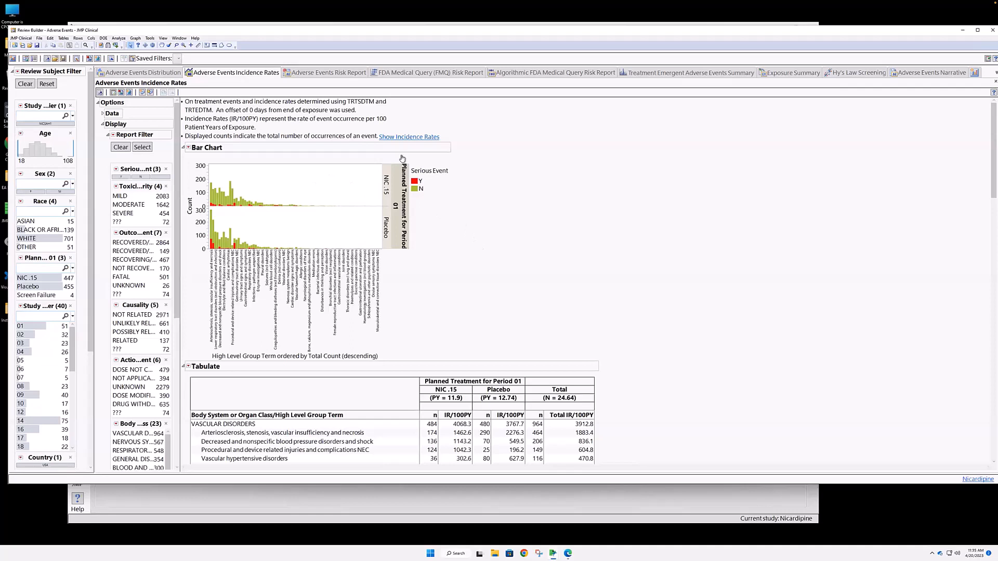
pyautogui.click(323, 73)
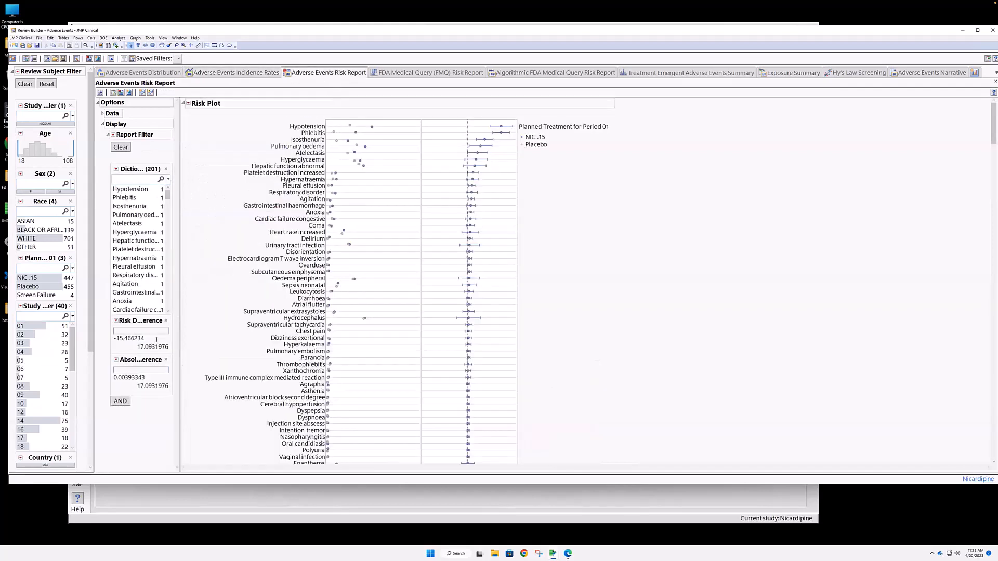
pyautogui.click(129, 377)
pyautogui.write('2')
pyautogui.press('Return')
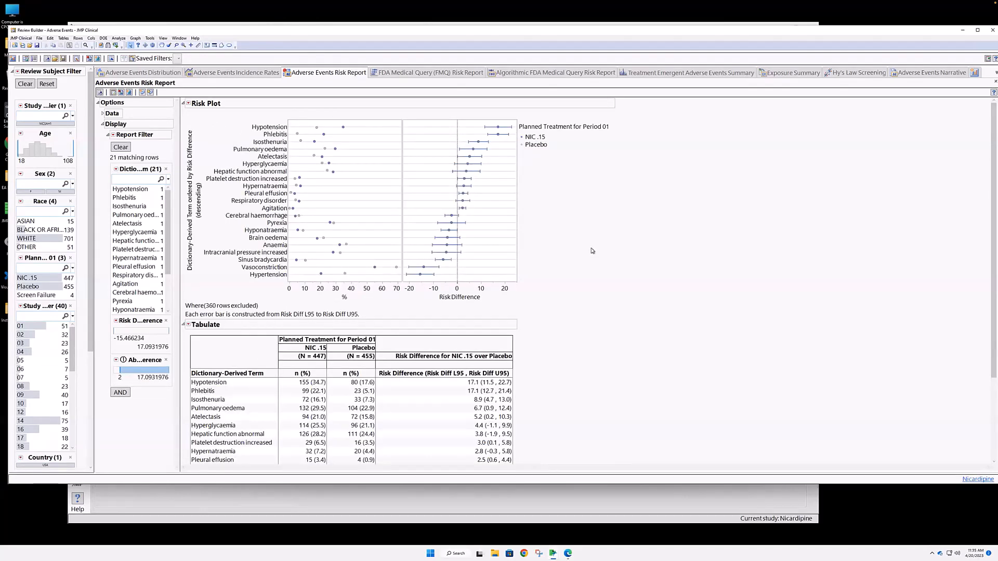
# - Set the Risk Report's term level to High Level Group Term and its minimum absolute risk difference to 2
pyautogui.click(103, 114)
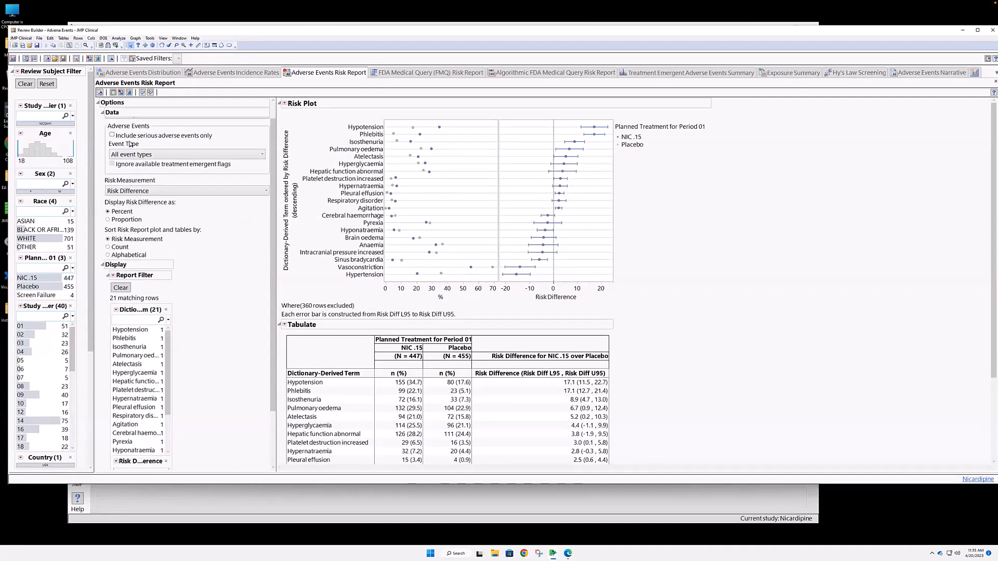
pyautogui.click(130, 135)
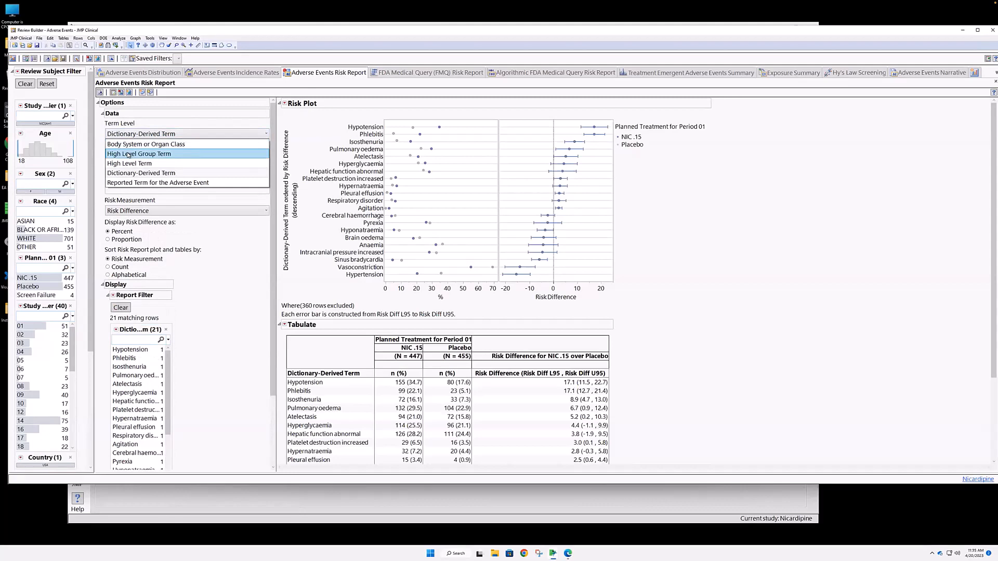
pyautogui.click(128, 154)
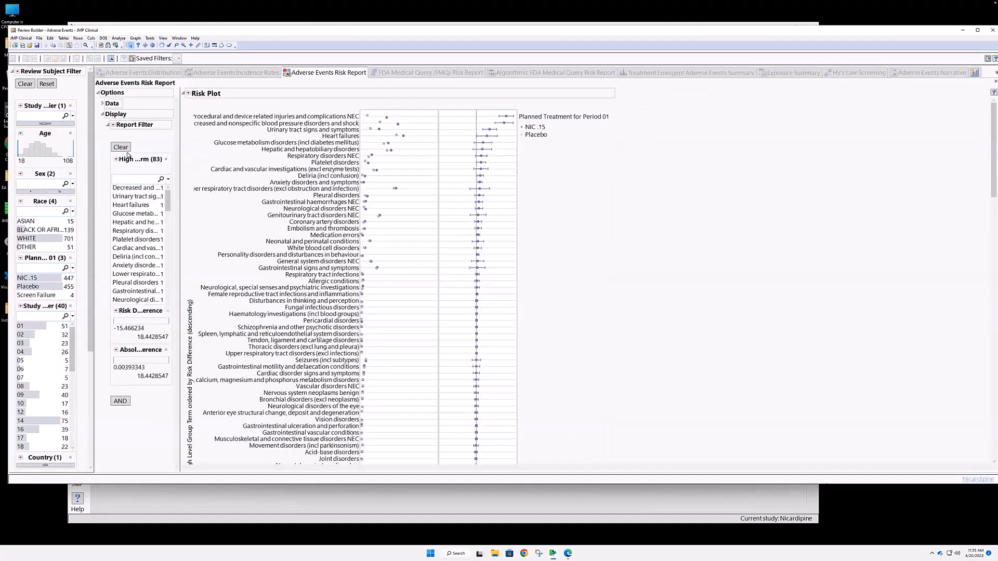
pyautogui.click(131, 378)
pyautogui.write('2')
pyautogui.press('Return')
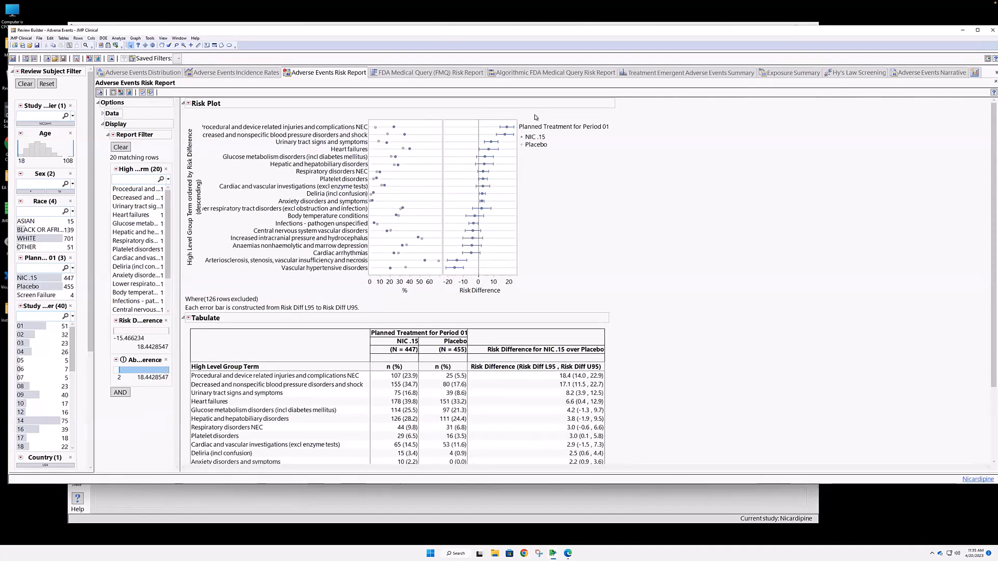
# - Examine the Risk Report's plot and table by High Level Group Term and the Treatment Emergent Adverse Events Summary
pyautogui.moveTo(522, 115)
pyautogui.mouseDown()
pyautogui.moveTo(522, 138)
pyautogui.moveTo(485, 147)
pyautogui.moveTo(488, 124)
pyautogui.moveTo(504, 115)
pyautogui.mouseUp()
pyautogui.press('Escape')
pyautogui.scroll(-1, 318, 280)
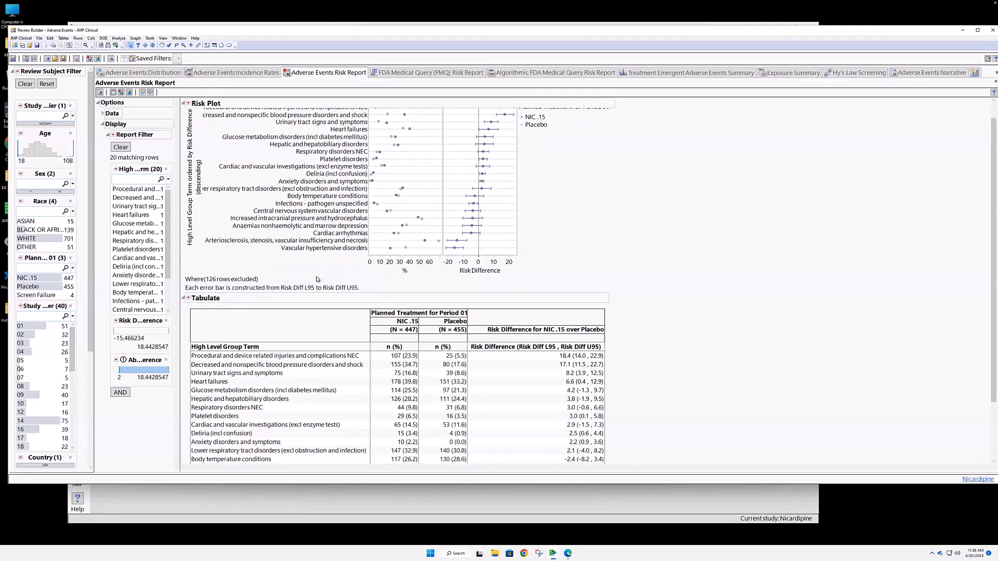
pyautogui.scroll(1, 318, 279)
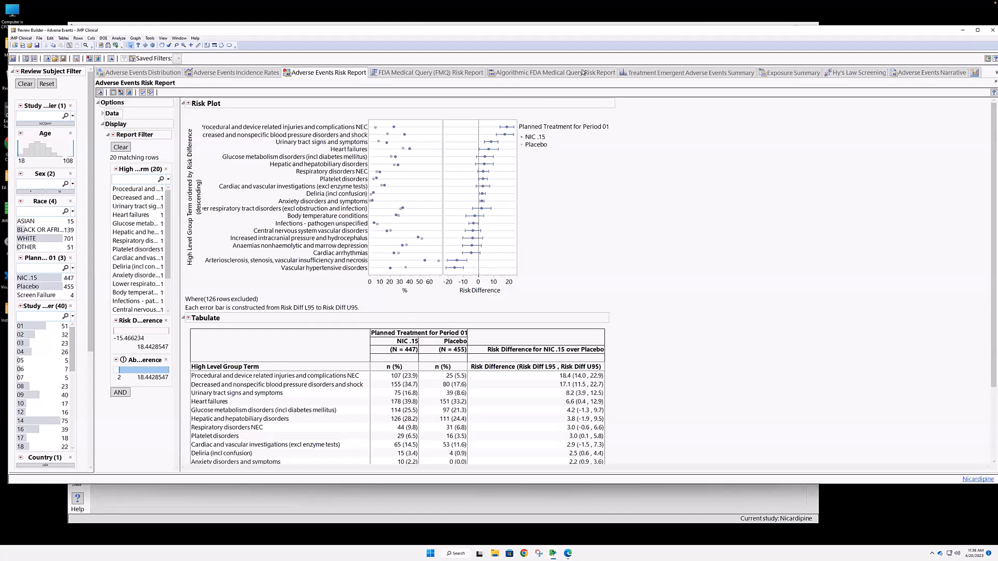
pyautogui.click(661, 74)
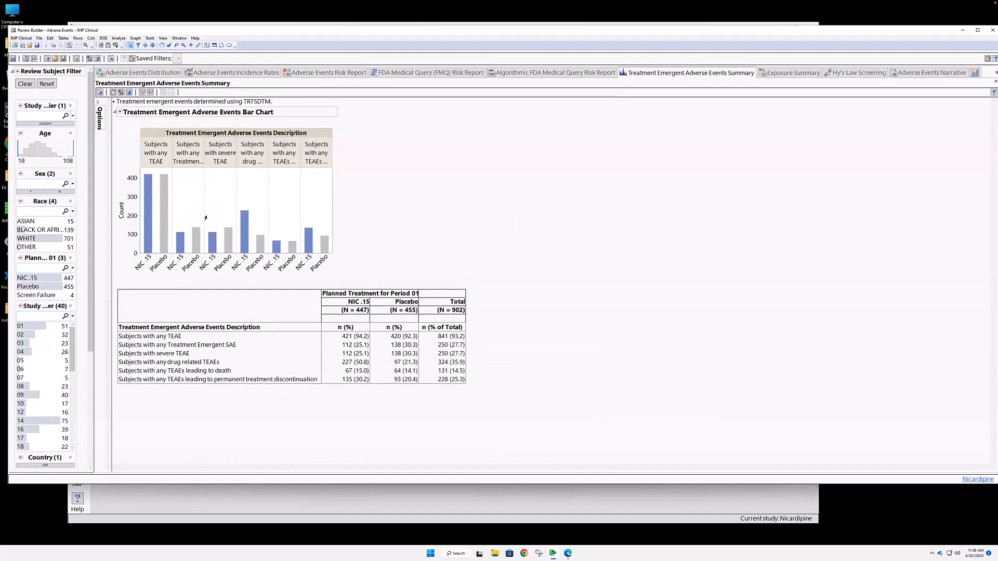
pyautogui.moveTo(229, 229)
# - Review the Exposure Summary and add a Compare Densities plot to its Oneway Analysis of Number of Doses
pyautogui.click(794, 78)
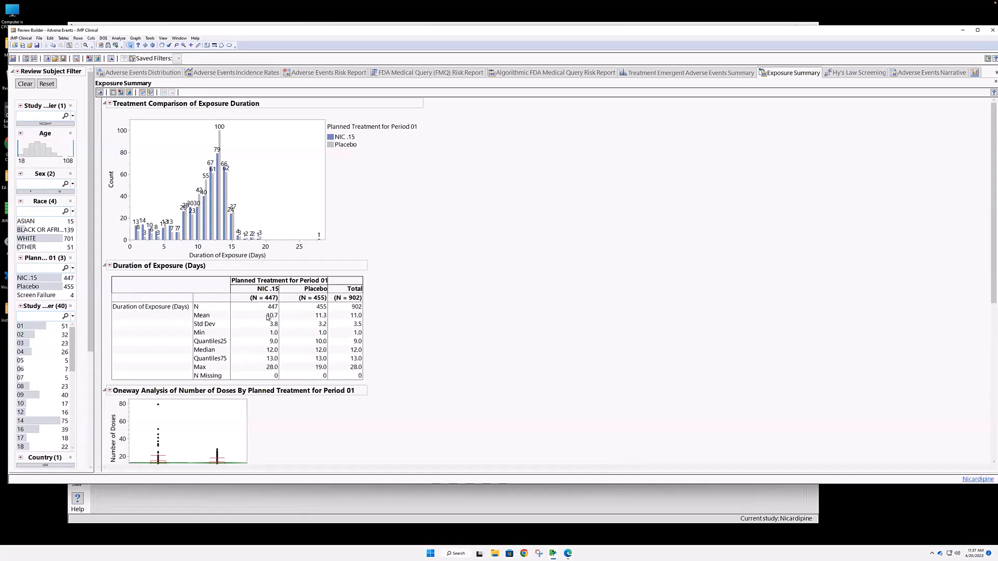
pyautogui.scroll(-10, 301, 341)
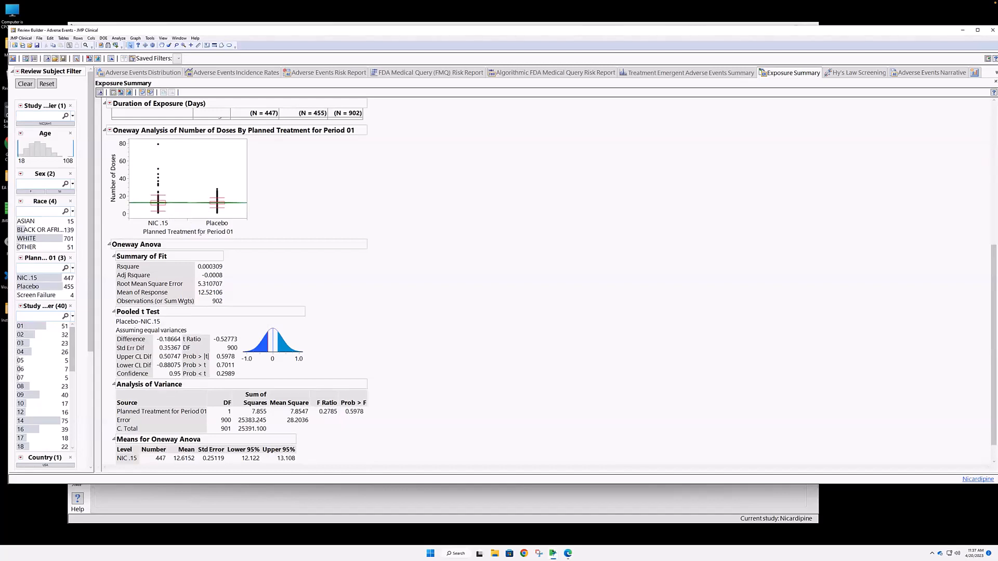
pyautogui.click(109, 131)
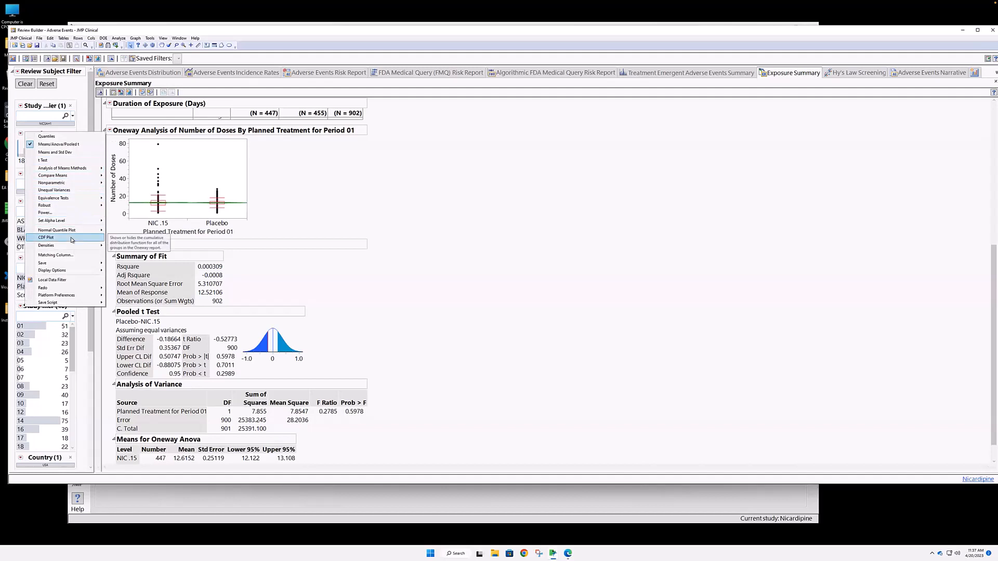
pyautogui.moveTo(81, 246)
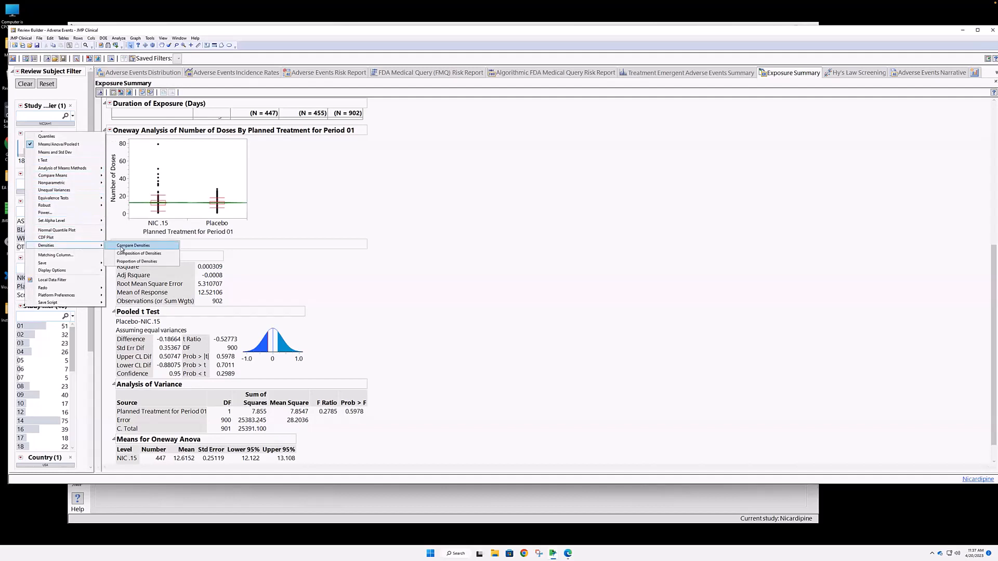
pyautogui.click(127, 247)
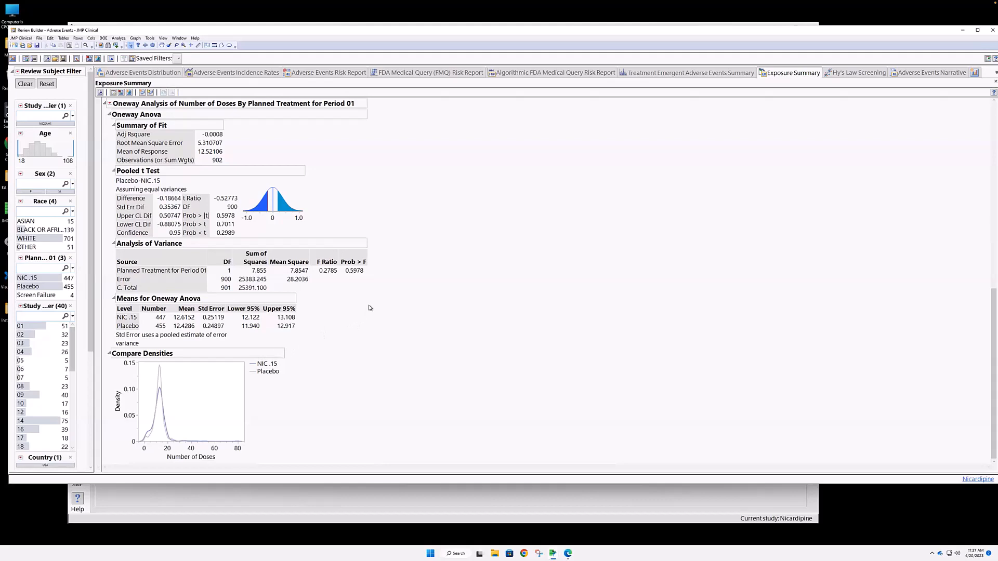
pyautogui.scroll(10, 370, 308)
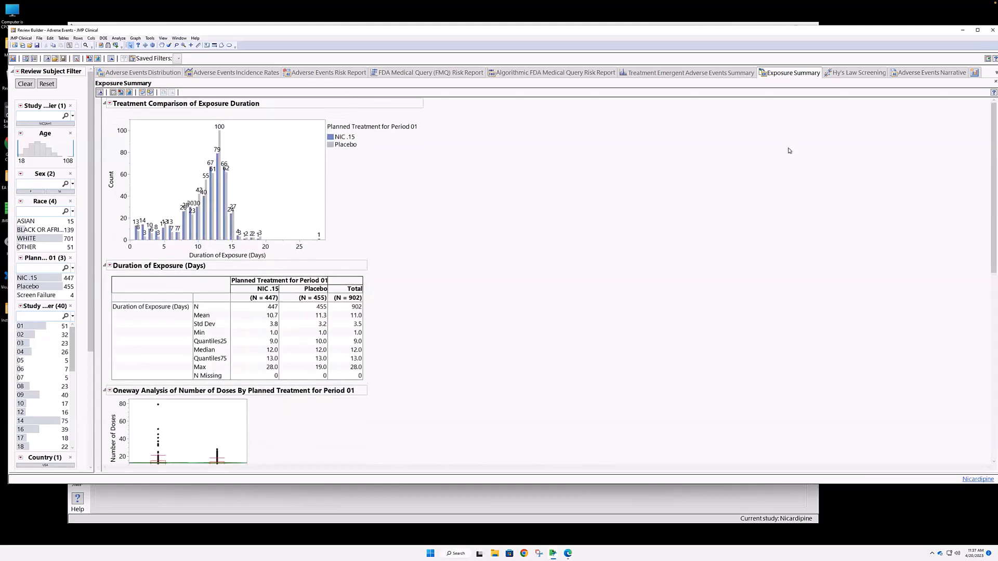
# - Select the possible Hy's Law cases in the Hy's Law Screening report and apply them as the Review Subject Filter
pyautogui.click(844, 75)
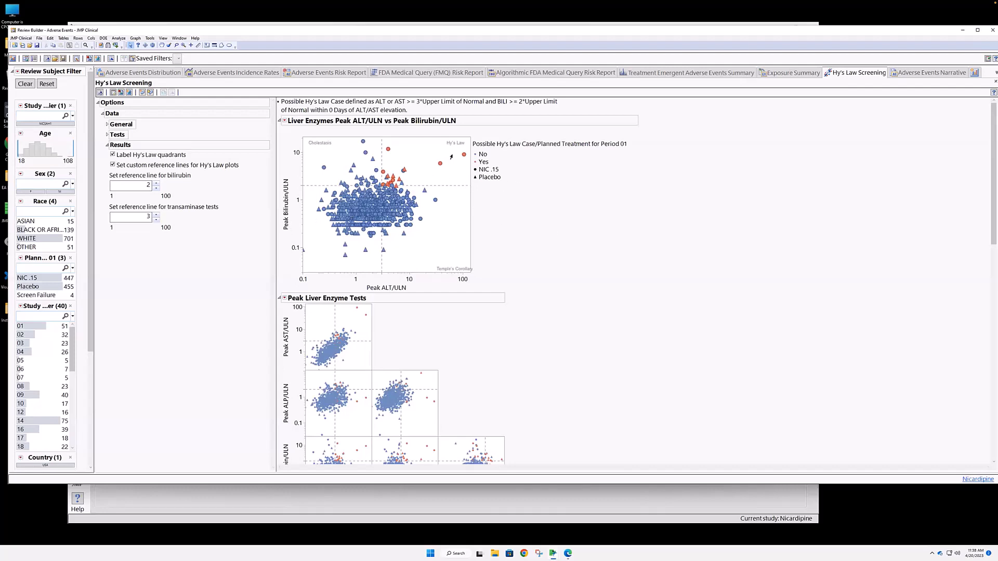
pyautogui.click(475, 164)
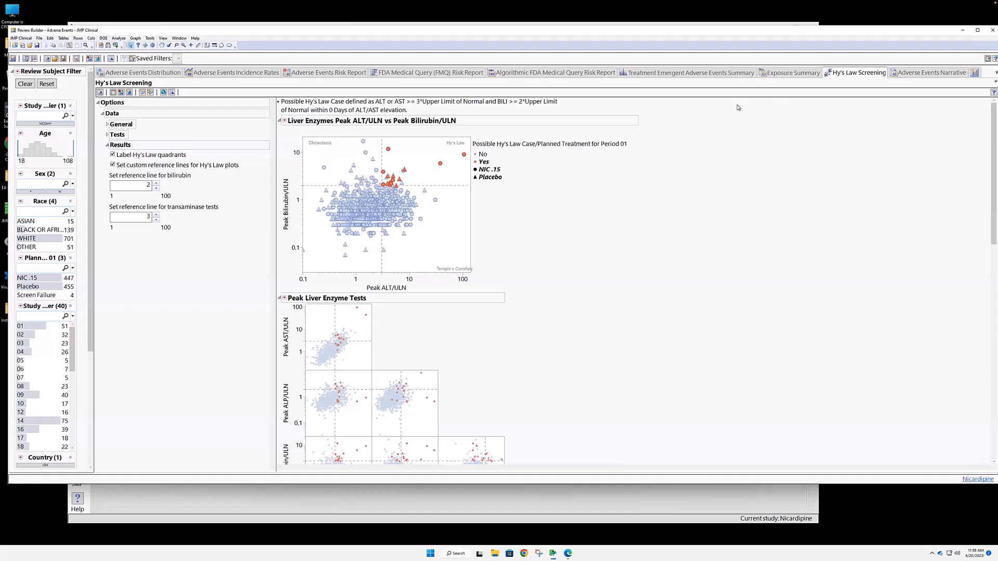
pyautogui.click(942, 73)
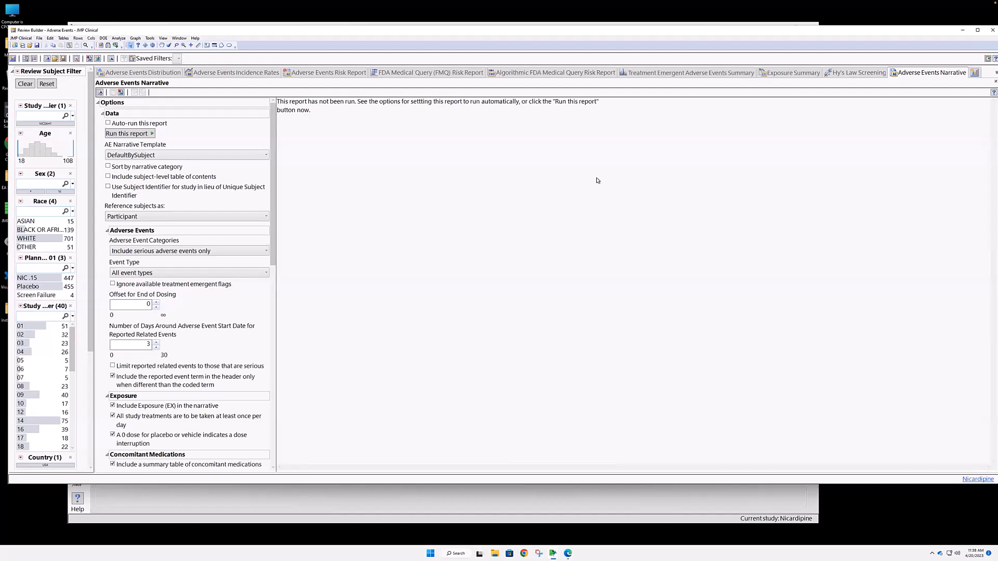
pyautogui.click(827, 73)
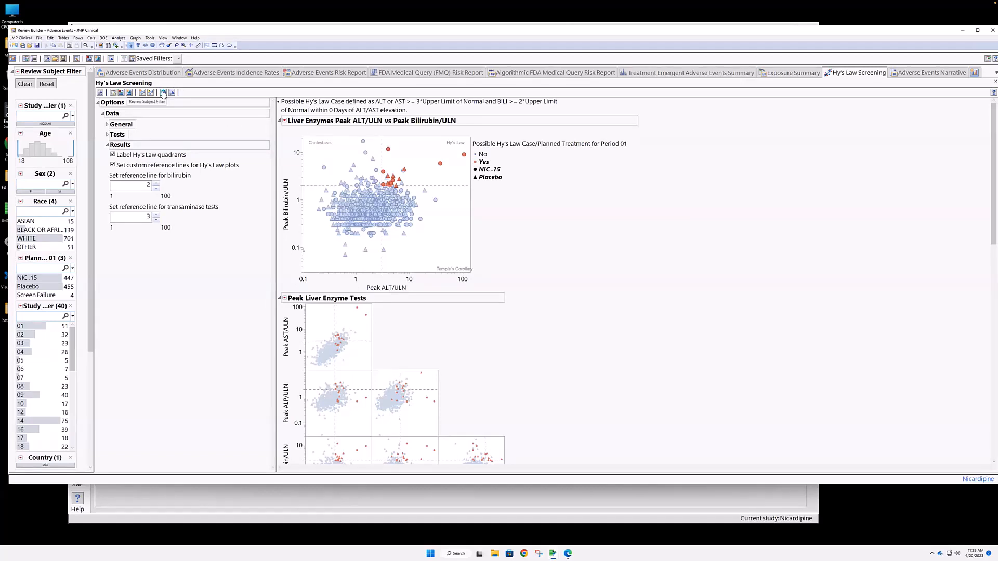
pyautogui.click(163, 93)
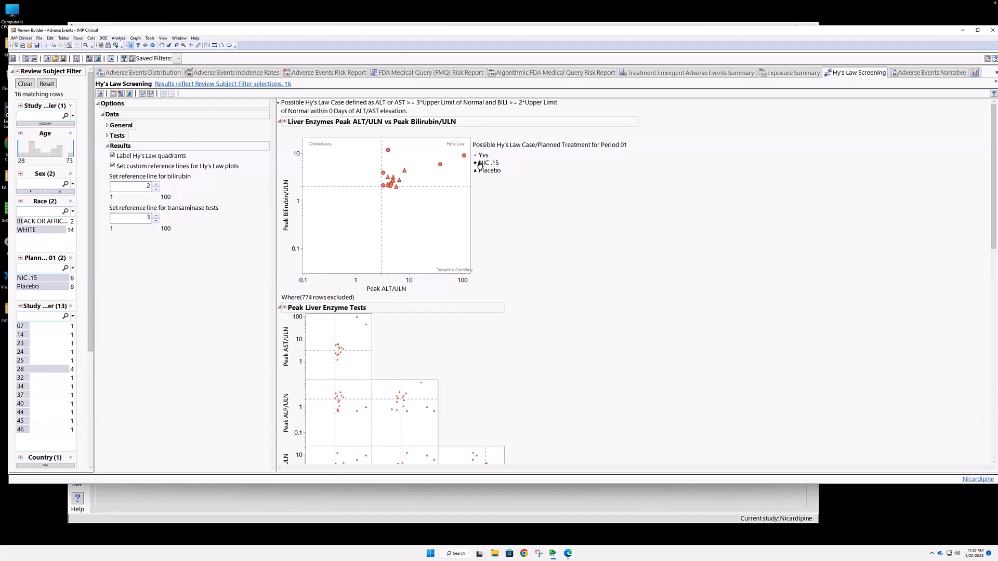
# - Run the Adverse Events Narrative report with the DefaultBySubject template, including serious adverse events only
pyautogui.click(924, 74)
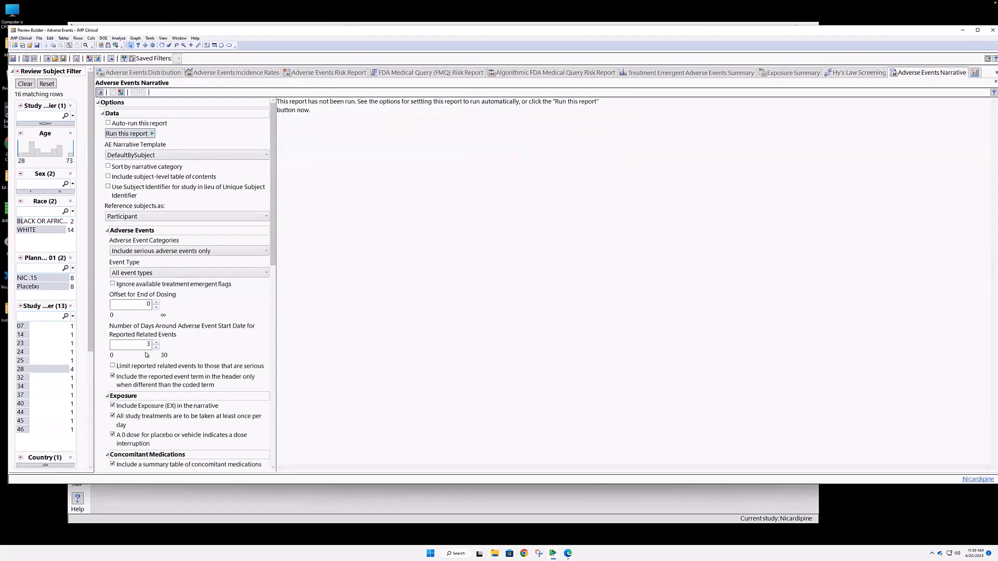
pyautogui.scroll(-5, 149, 354)
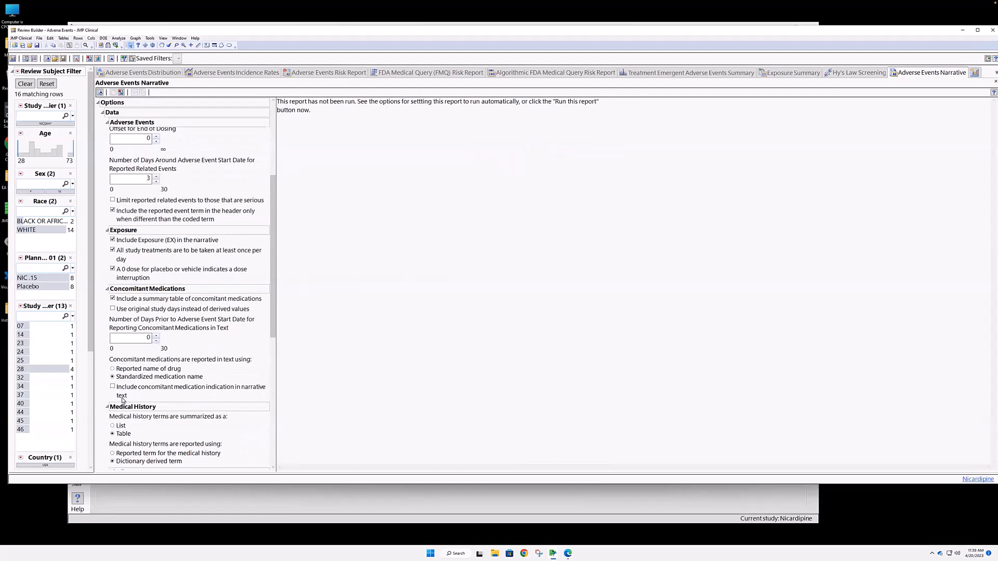
pyautogui.scroll(-1, 120, 318)
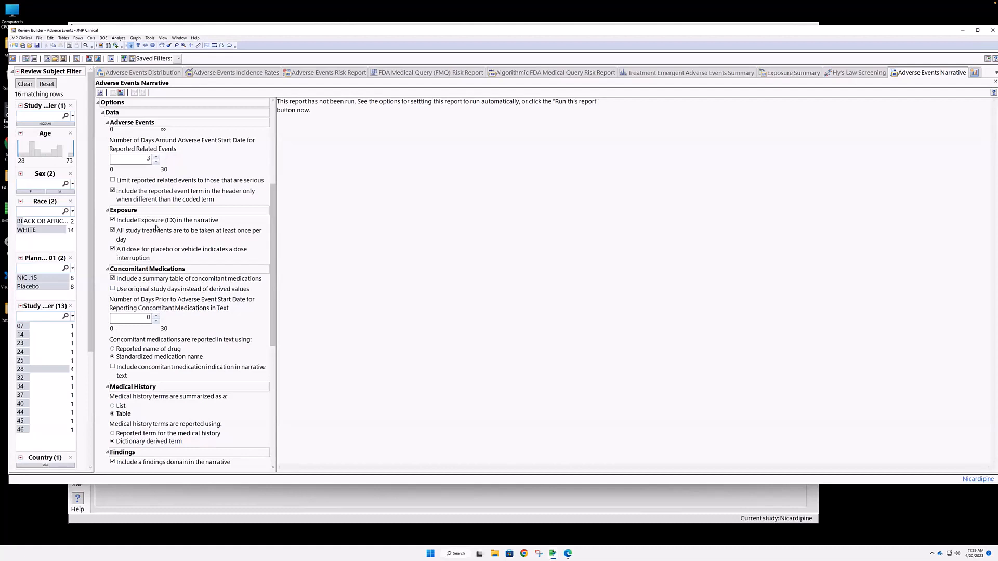
pyautogui.scroll(7, 156, 227)
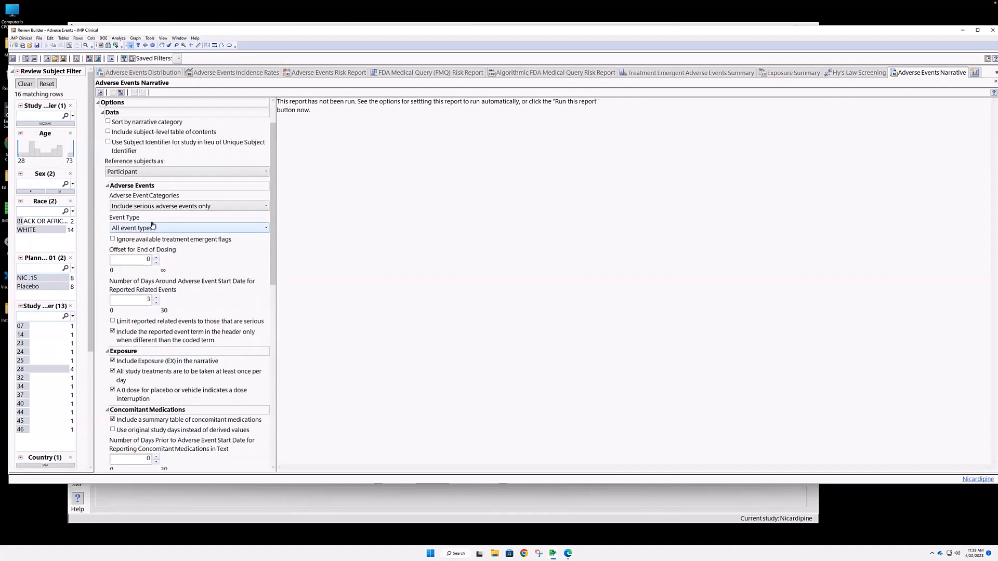
pyautogui.scroll(2, 113, 124)
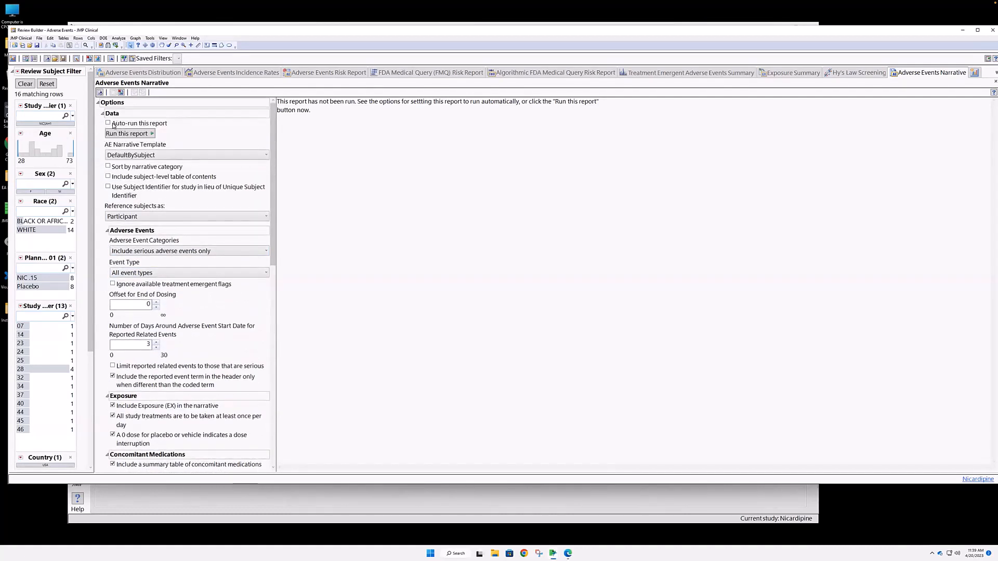
pyautogui.click(118, 134)
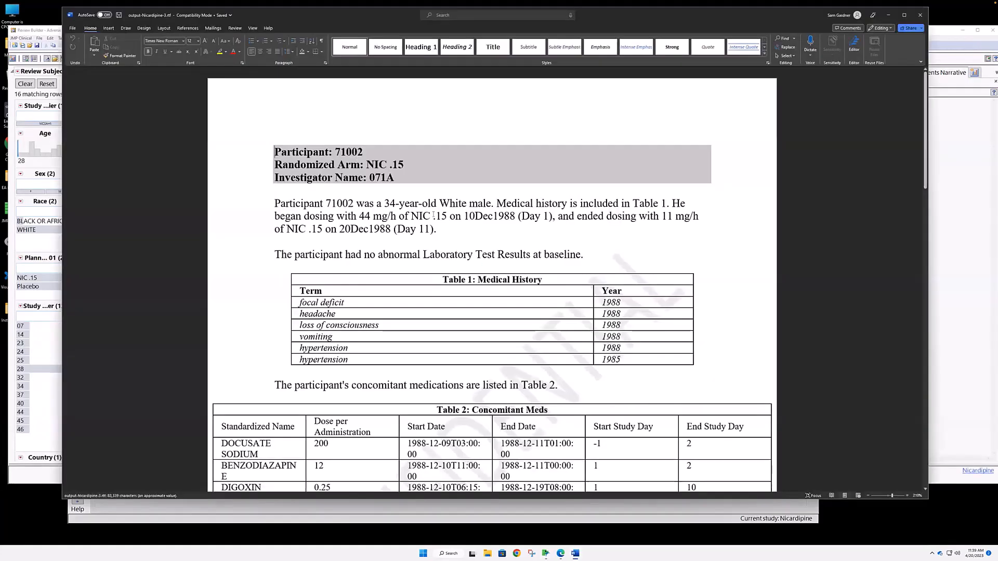
# - Read the first participant's generated narrative, covering medical history, concomitant medications and adverse event text, and close the document
pyautogui.scroll(-3, 433, 215)
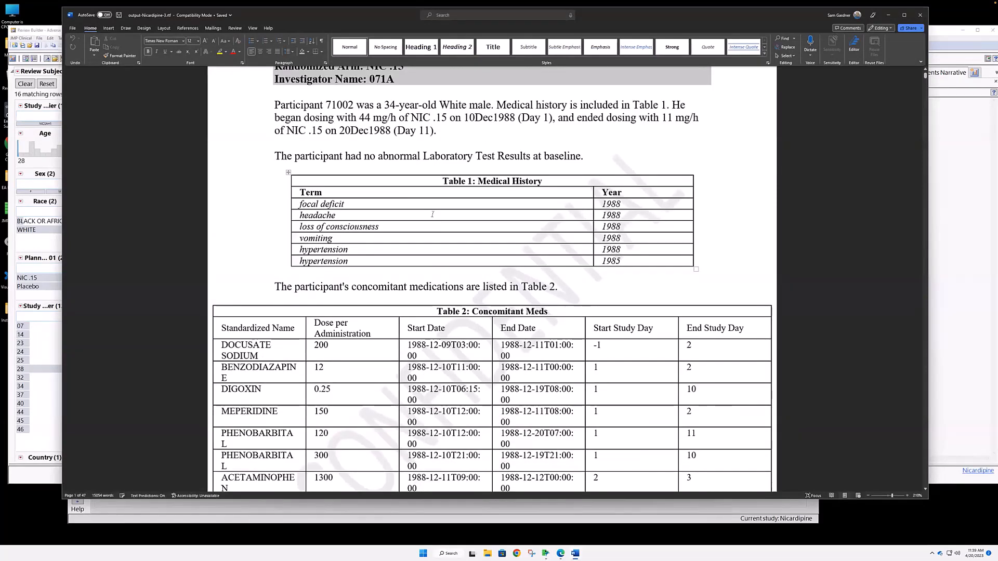
pyautogui.scroll(-1, 432, 214)
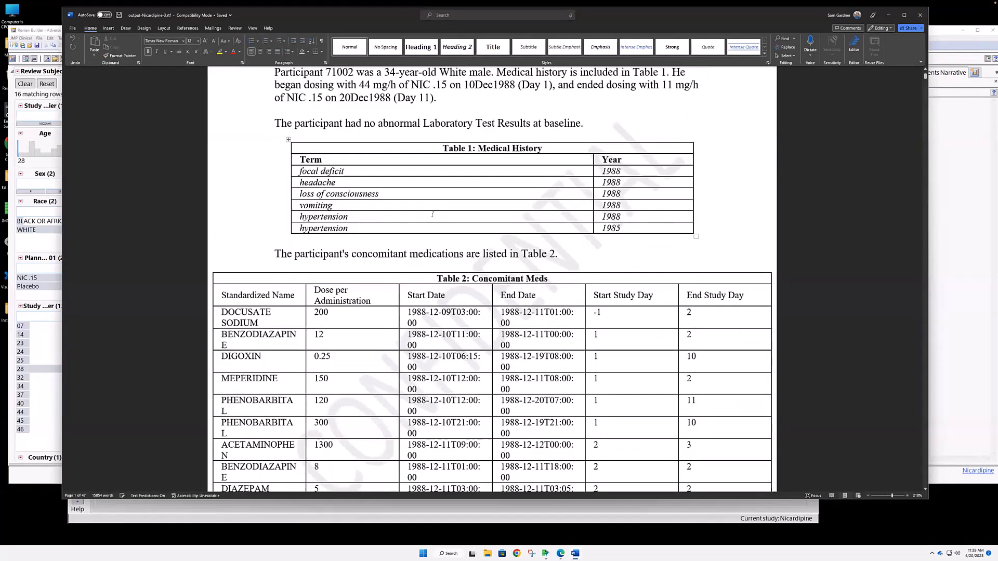
pyautogui.scroll(1, 433, 214)
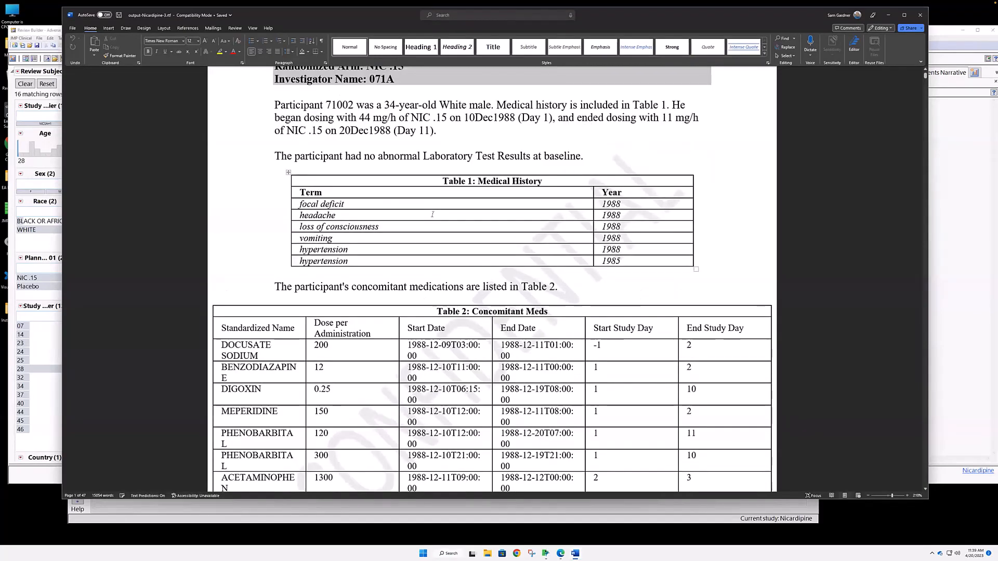
pyautogui.scroll(-3, 433, 215)
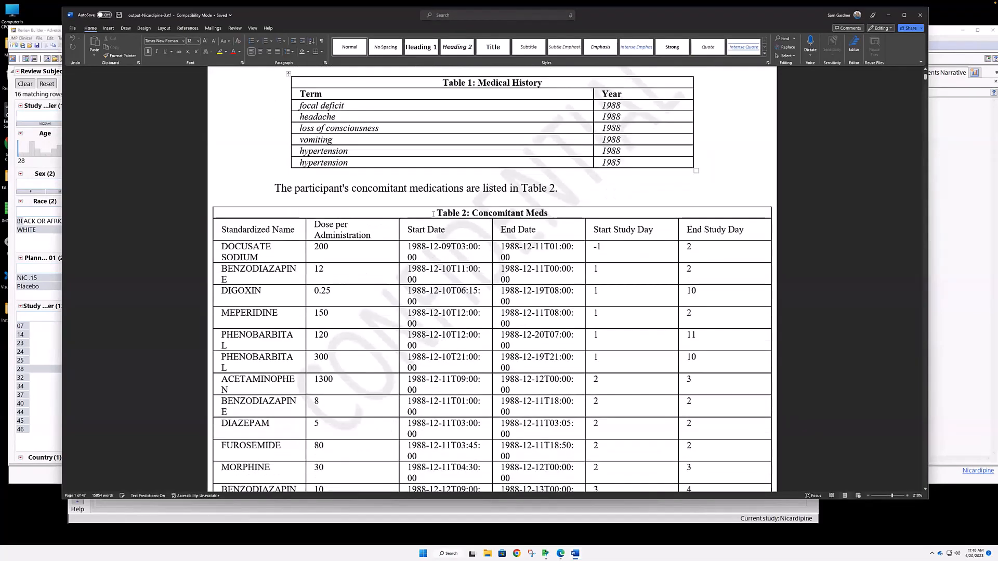
pyautogui.scroll(-1, 433, 215)
pyautogui.scroll(7, 433, 214)
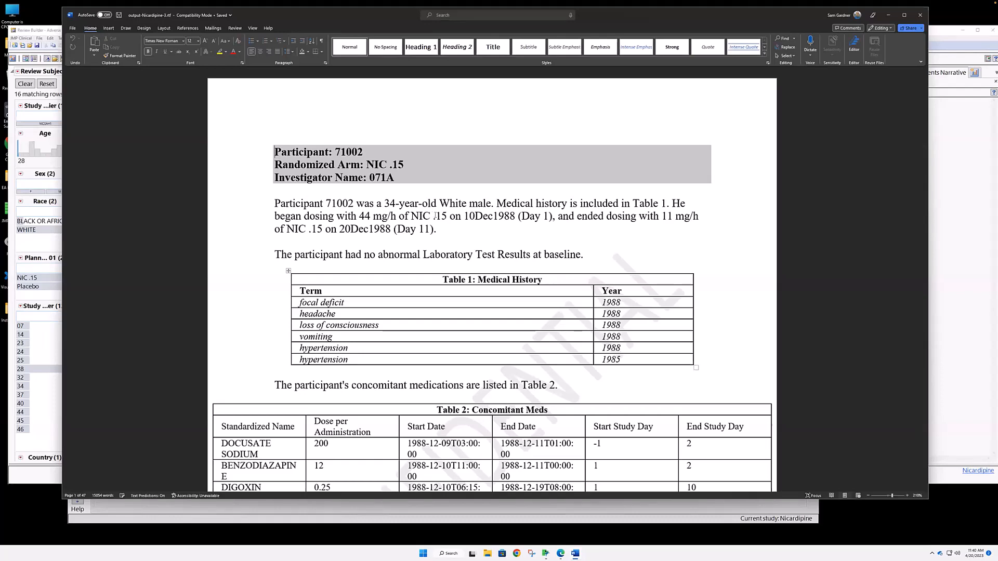
pyautogui.scroll(-2, 550, 245)
pyautogui.scroll(-20, 551, 245)
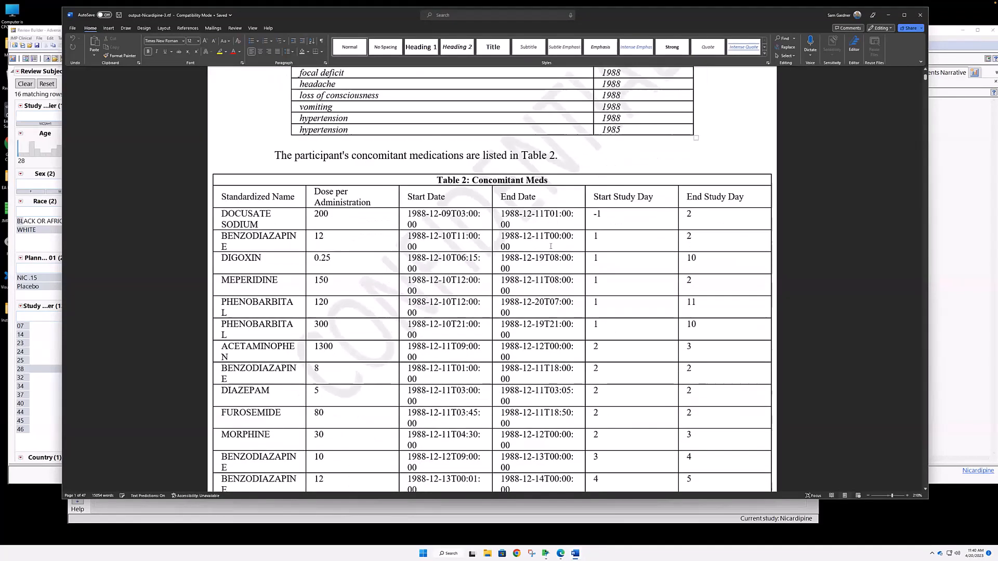
pyautogui.scroll(-12, 551, 244)
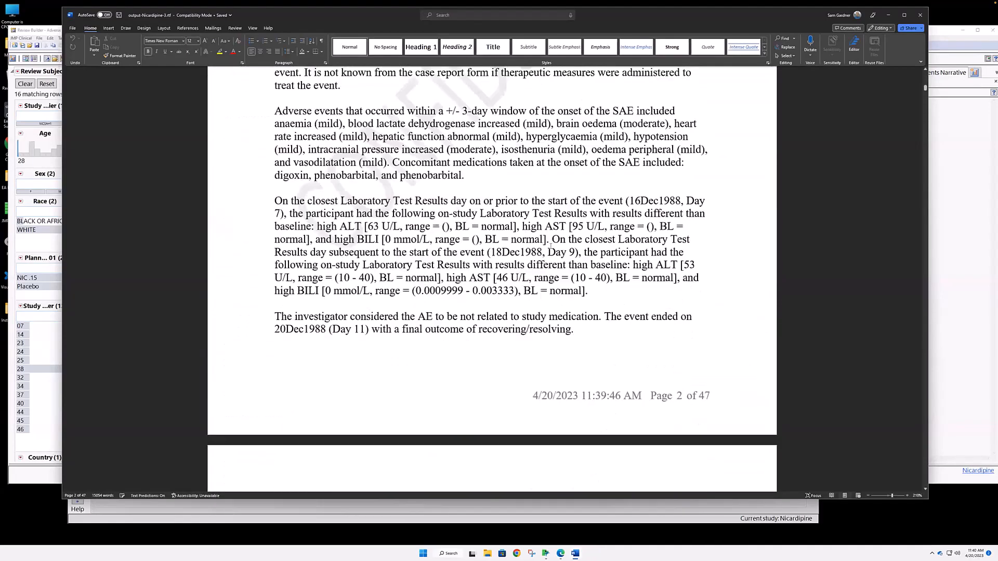
pyautogui.scroll(20, 552, 248)
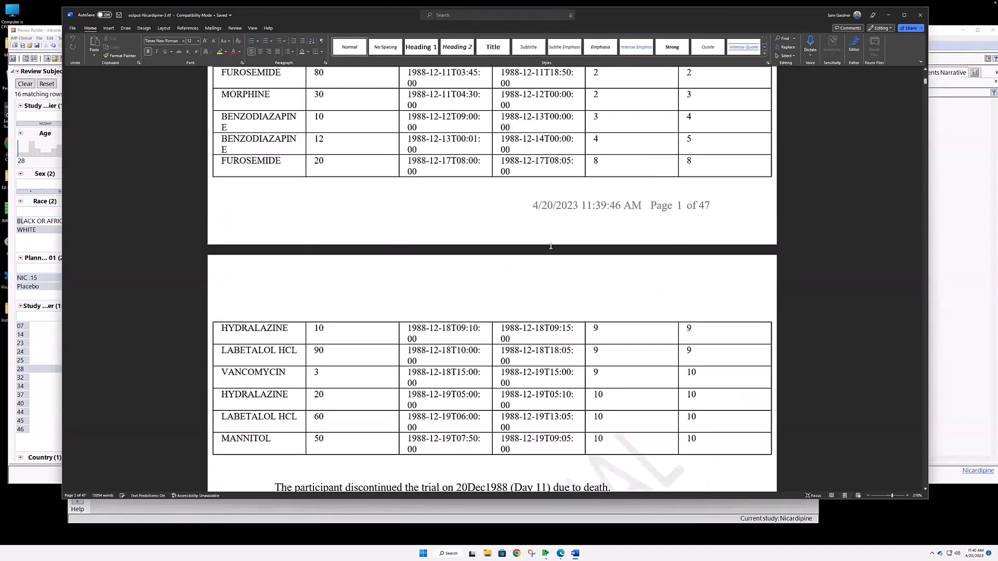
pyautogui.click(921, 18)
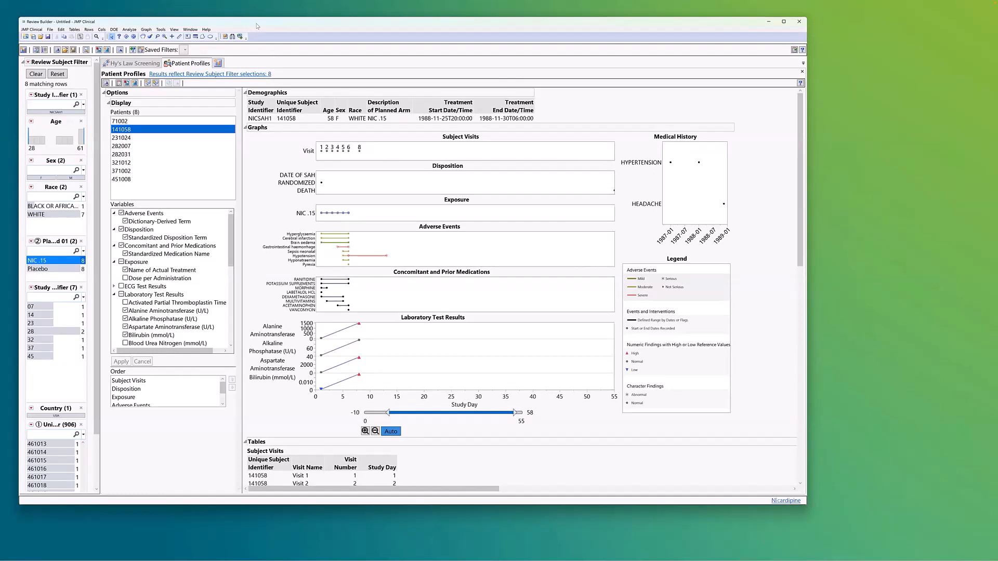
# - Compare the Hy's Law Screening plot for the NIC .15 cases with the Patient Profiles report
pyautogui.moveTo(256, 26); pyautogui.dragTo(293, 47)
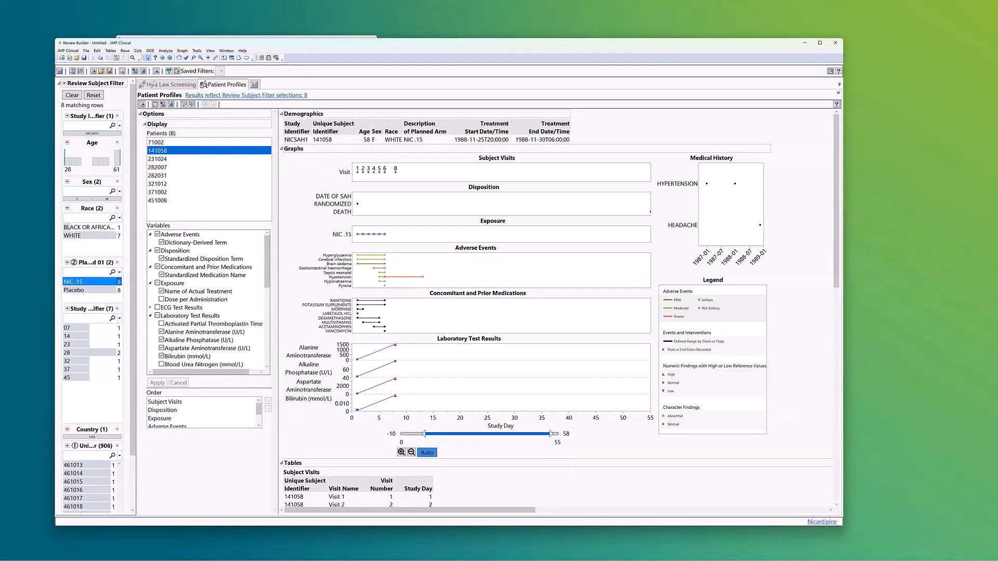
pyautogui.click(156, 84)
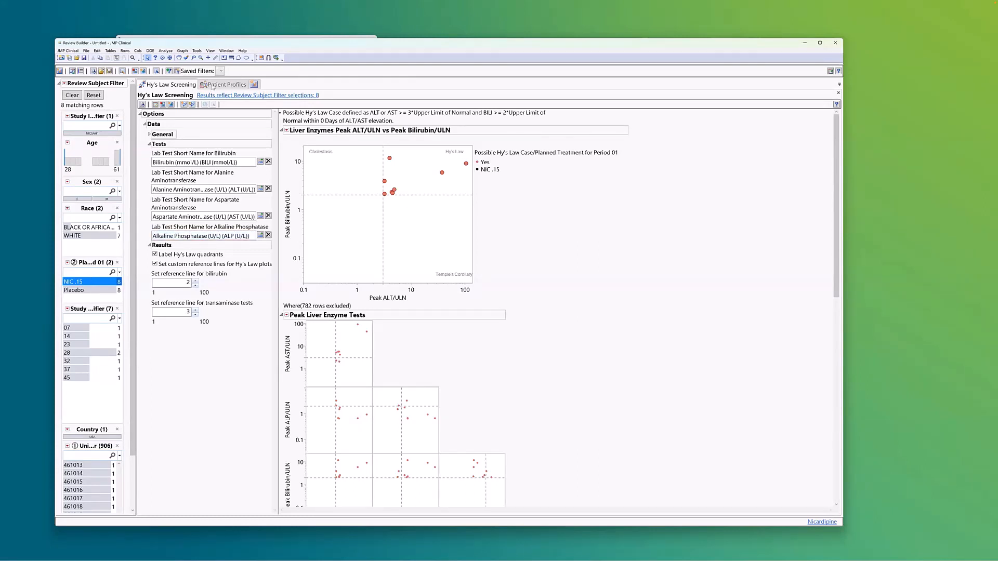
pyautogui.click(212, 86)
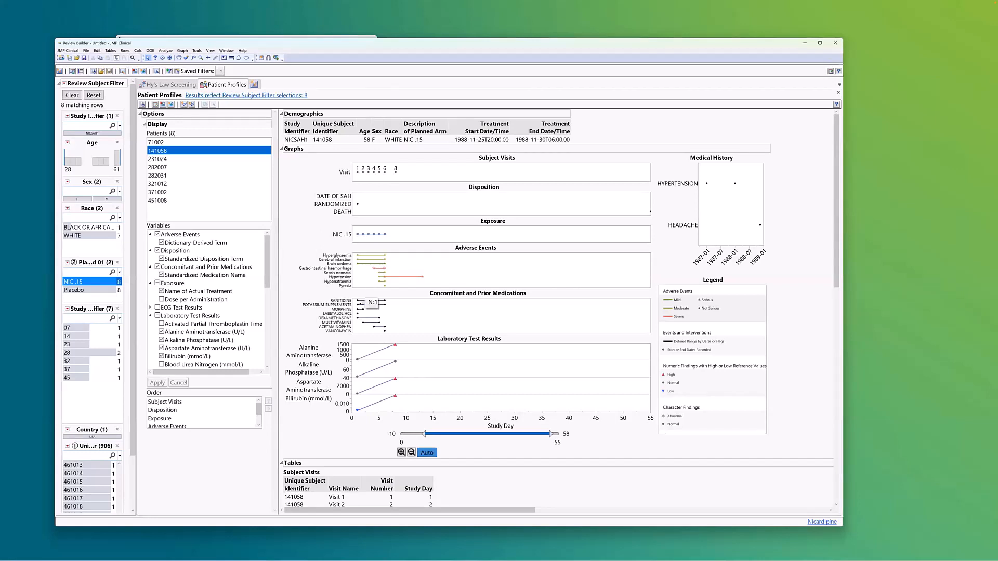
# - Review the selected patient's profile graphs and tables, and switch the profile to the third listed patient
pyautogui.moveTo(371, 322)
pyautogui.scroll(-1, 320, 391)
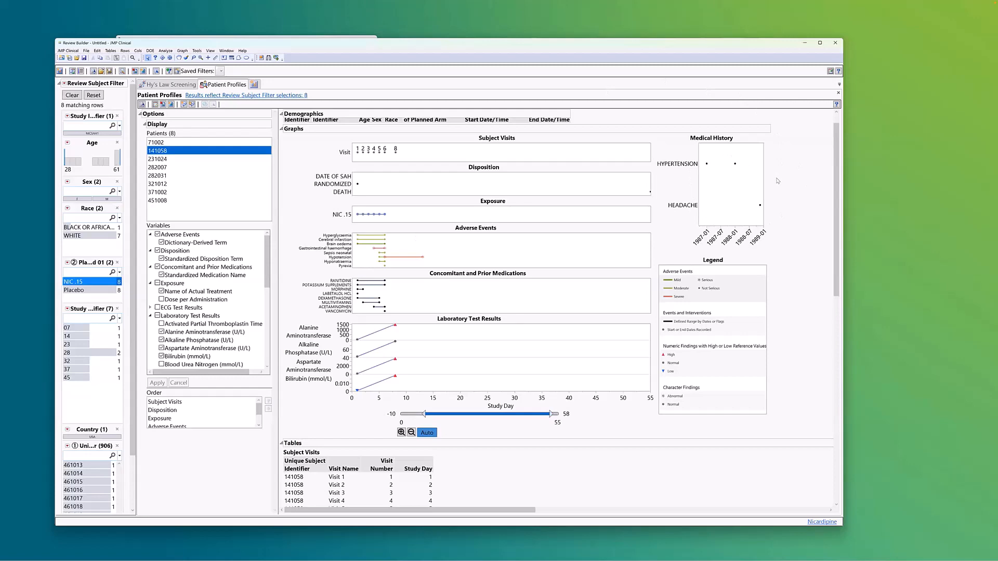
pyautogui.scroll(-10, 778, 180)
pyautogui.scroll(-8, 778, 180)
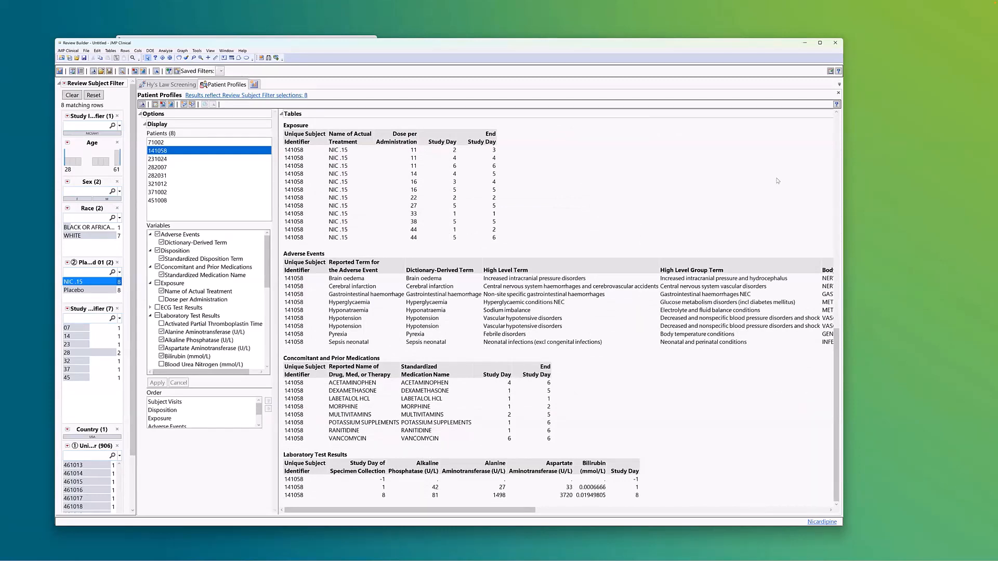
pyautogui.scroll(18, 778, 180)
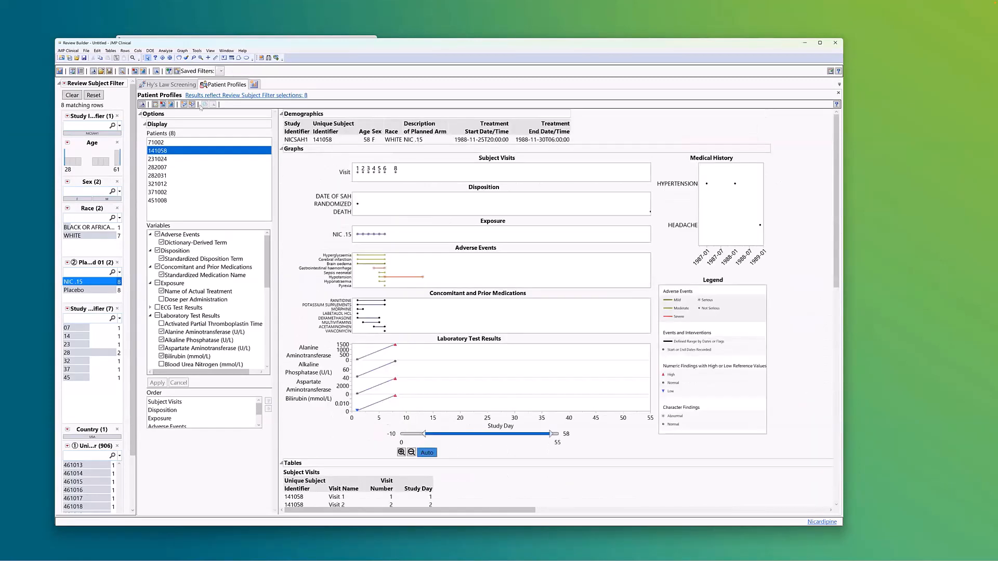
pyautogui.click(152, 158)
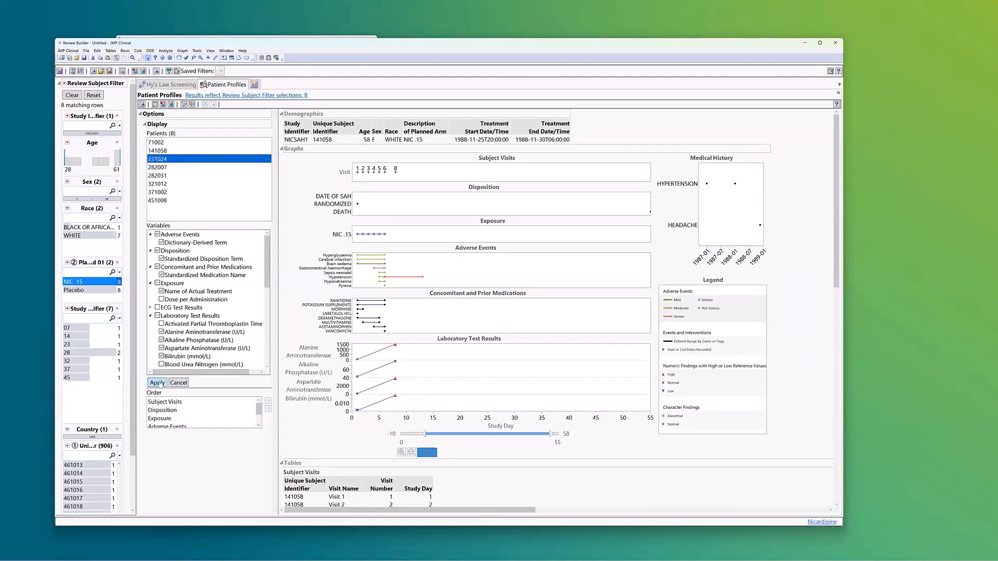
pyautogui.click(157, 383)
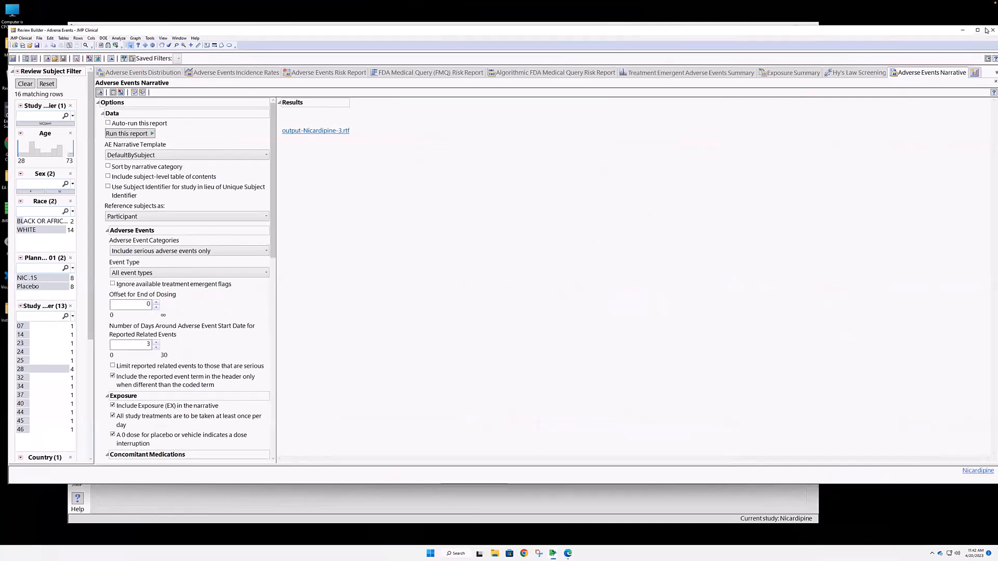
# - Close the Adverse Events review and open the recent Findings review template
pyautogui.moveTo(985, 30)
pyautogui.click(992, 30)
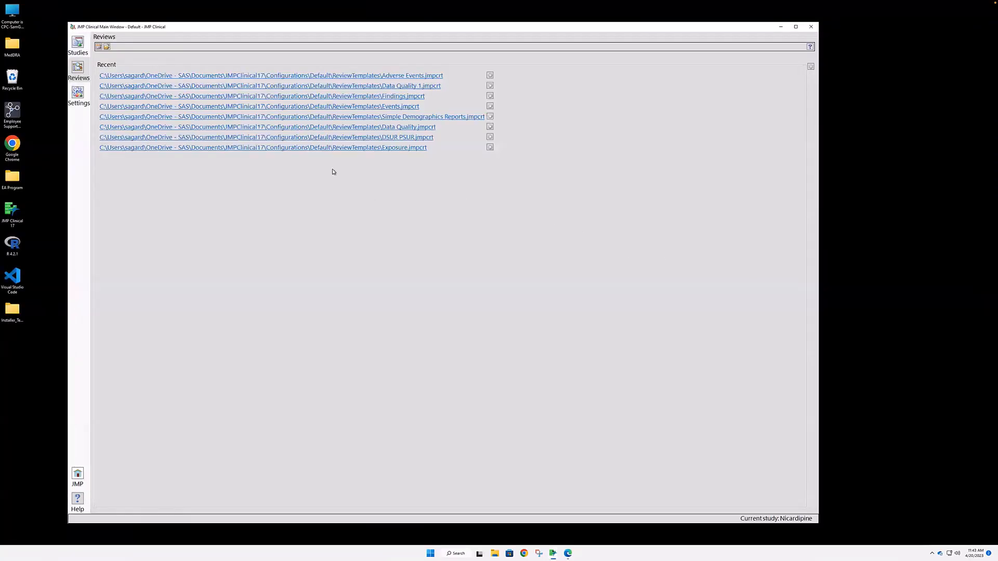
pyautogui.click(295, 97)
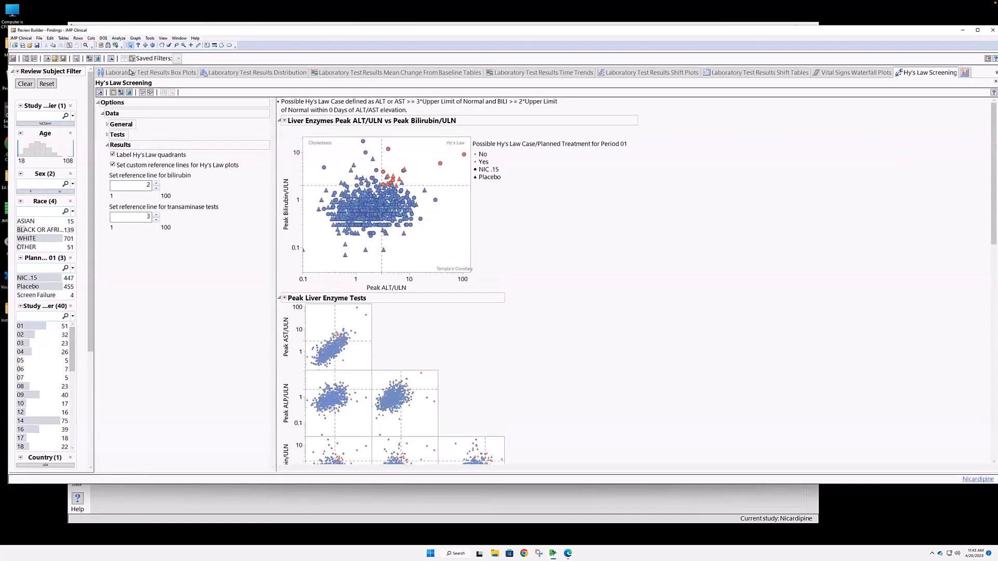
# - Examine the Laboratory Test Results Box Plots for Alanine Aminotransferase and Alkaline Phosphatase, briefly highlighting the highest Alkaline Phosphatase outlier
pyautogui.click(131, 73)
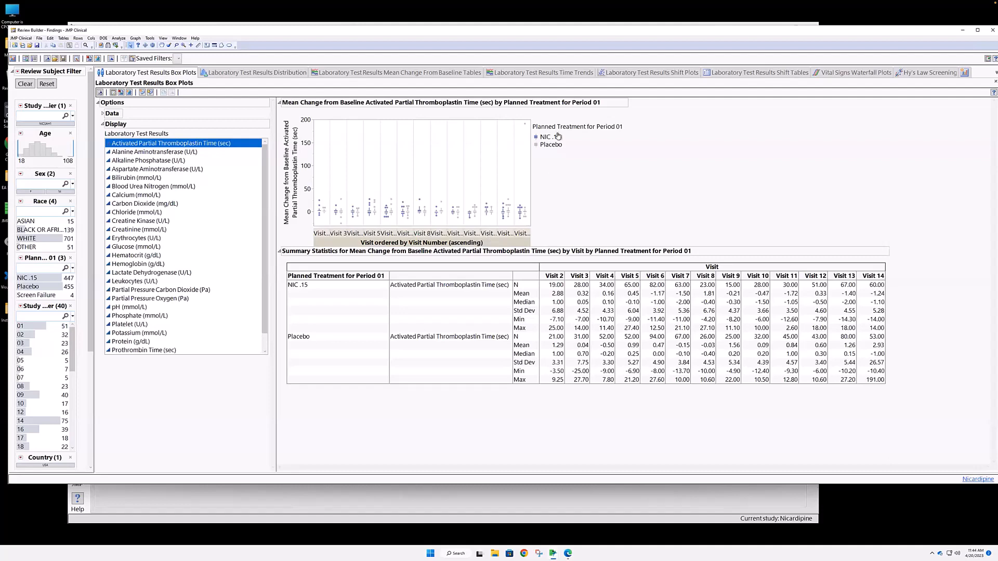
pyautogui.click(169, 152)
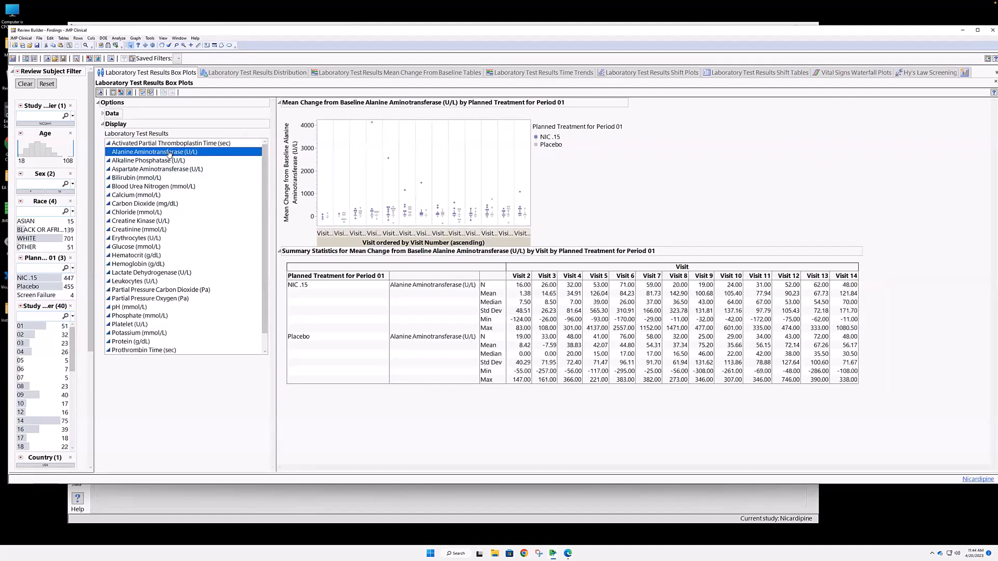
pyautogui.press('Down')
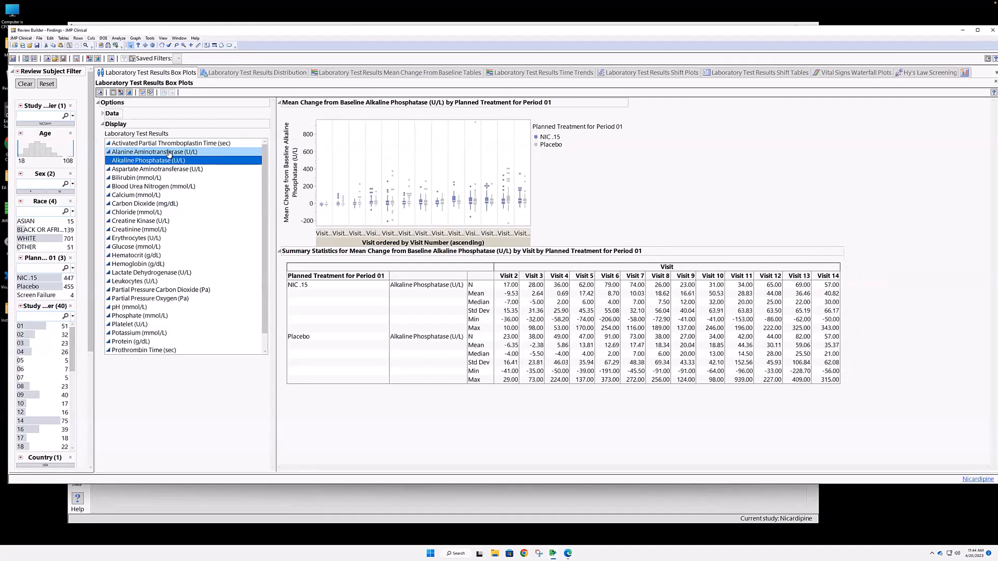
pyautogui.click(474, 125)
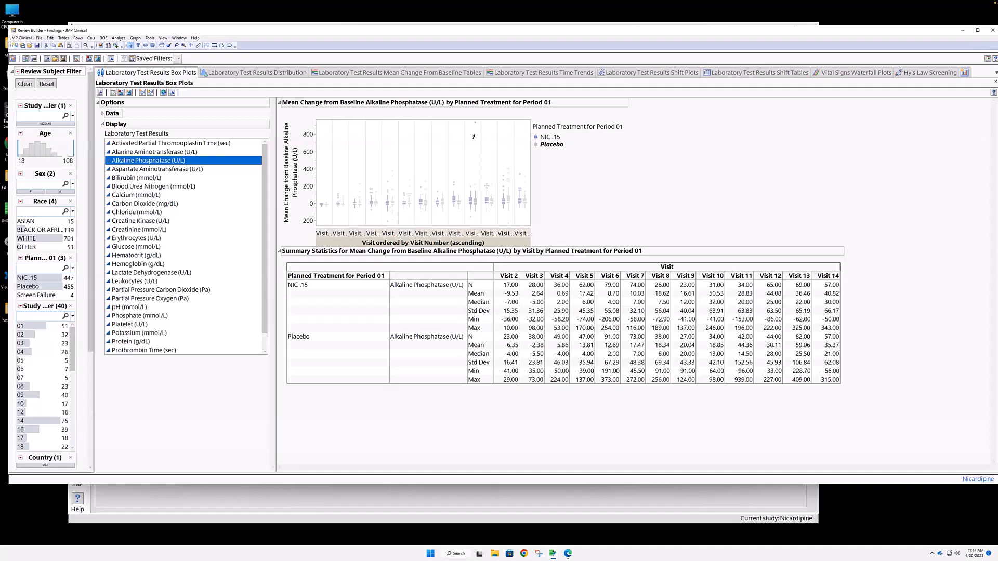
pyautogui.click(473, 136)
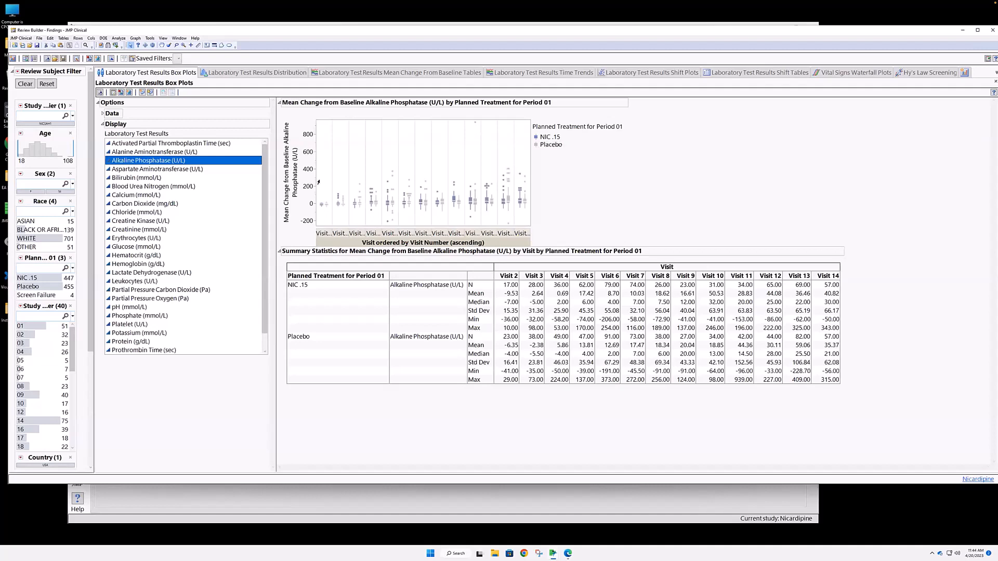
# - Step the box plots and summary statistics through the following laboratory tests down to Creatinine (mmol/L)
pyautogui.press('Down')
pyautogui.press('Down')
pyautogui.press('Down')
pyautogui.press('Down')
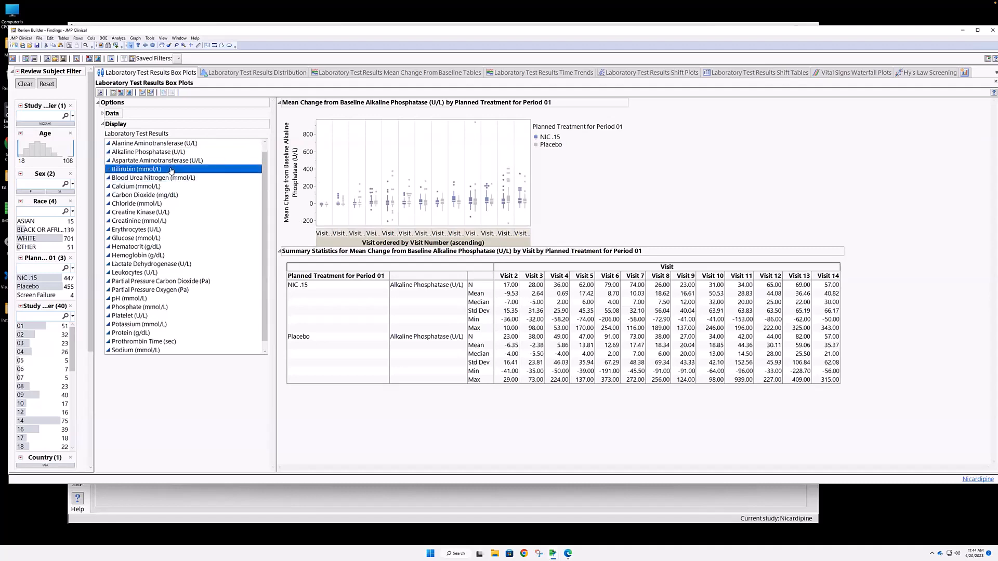
pyautogui.press('Down')
pyautogui.press('Down')
pyautogui.press('Down')
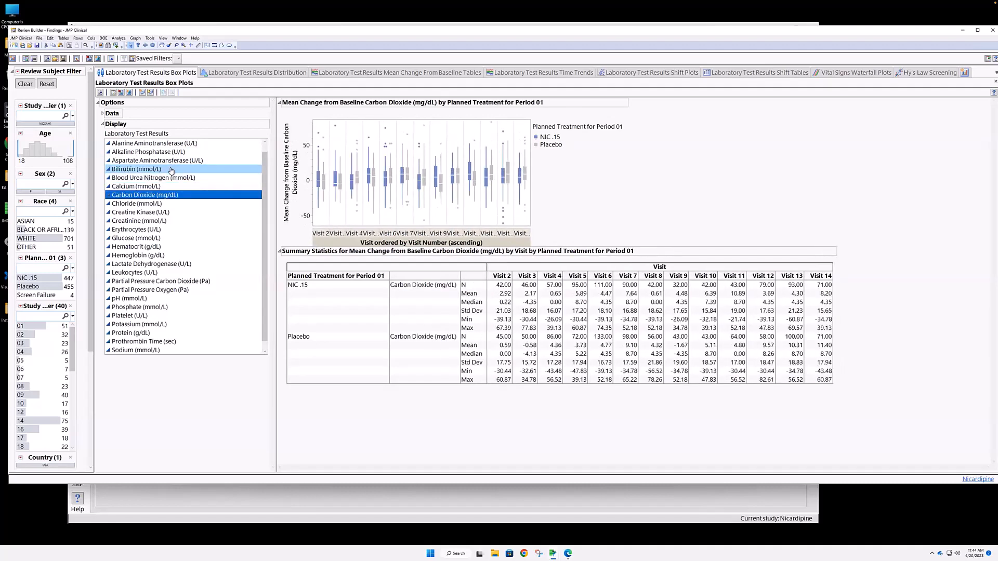
pyautogui.press('Down')
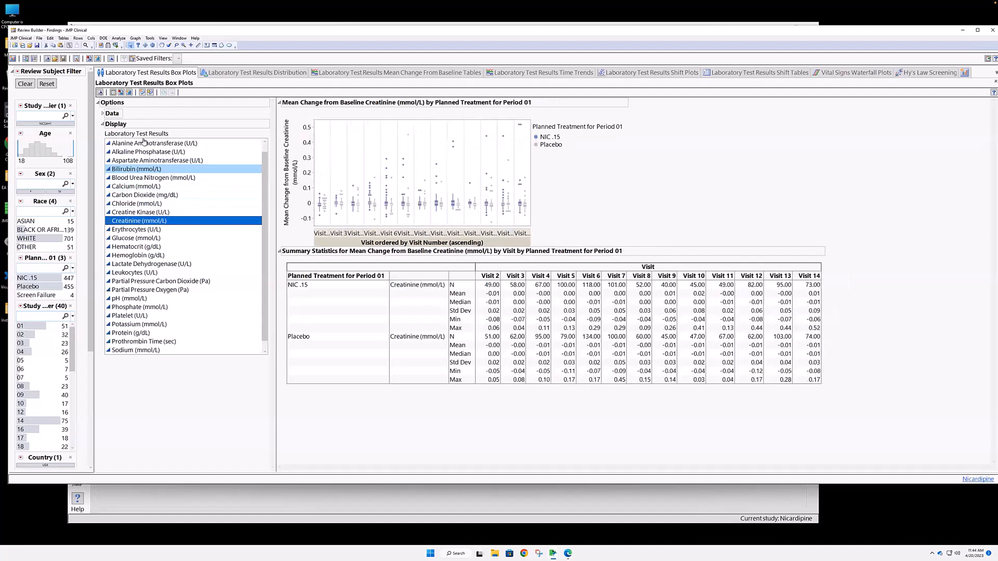
# - Switch the box plots report's domain to VS (Vital Signs) and display Systolic Blood Pressure (mmHg)
pyautogui.click(102, 113)
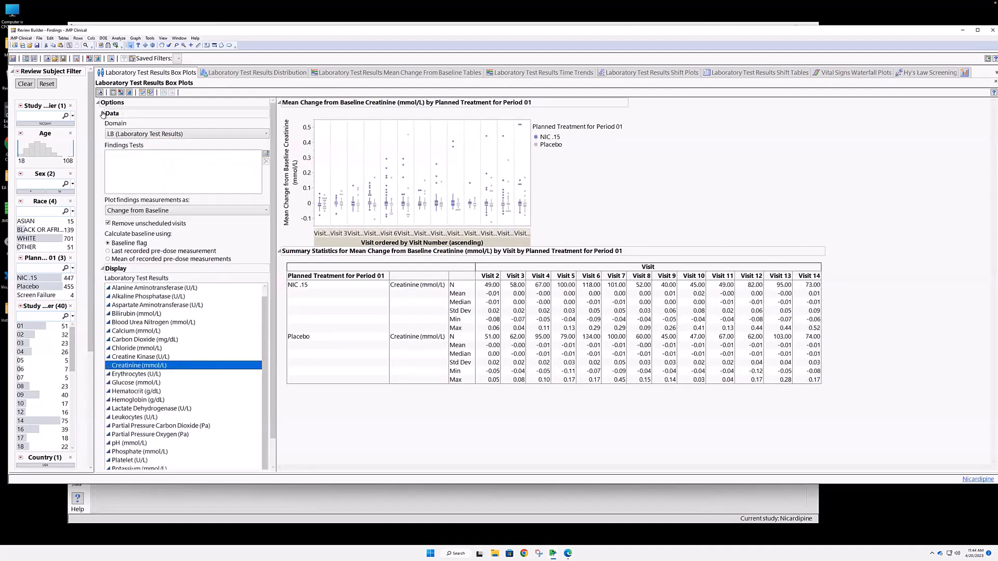
pyautogui.click(122, 134)
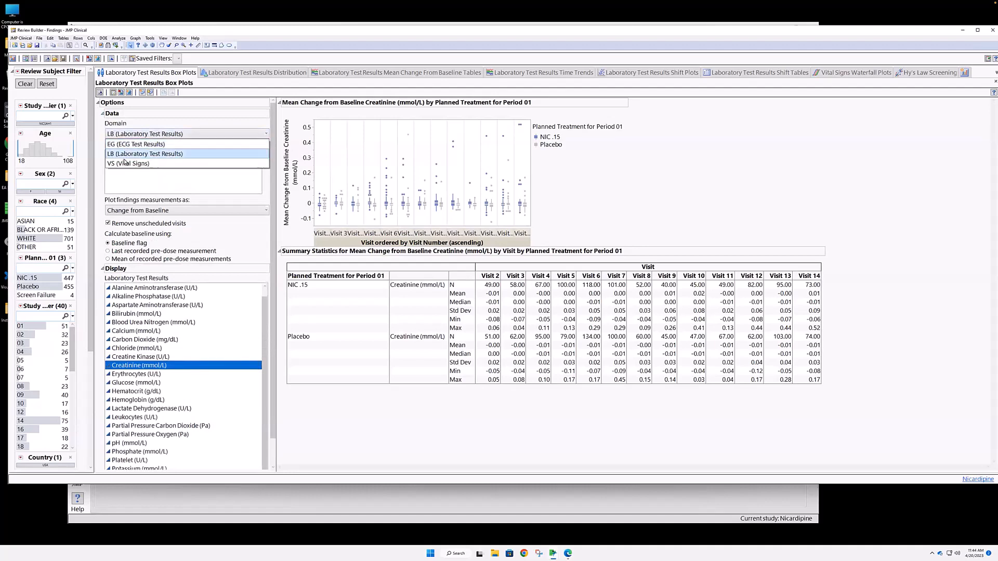
pyautogui.click(125, 164)
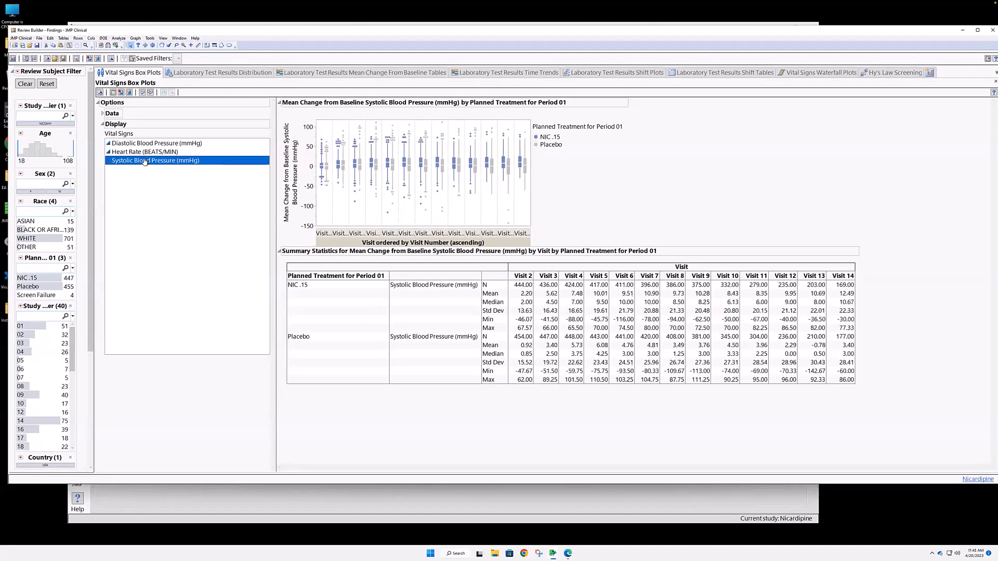
# - Open the Laboratory Test Results Distribution report and examine the parameter, visit, reference range indicator, baseline flag and planned treatment distributions
pyautogui.click(227, 73)
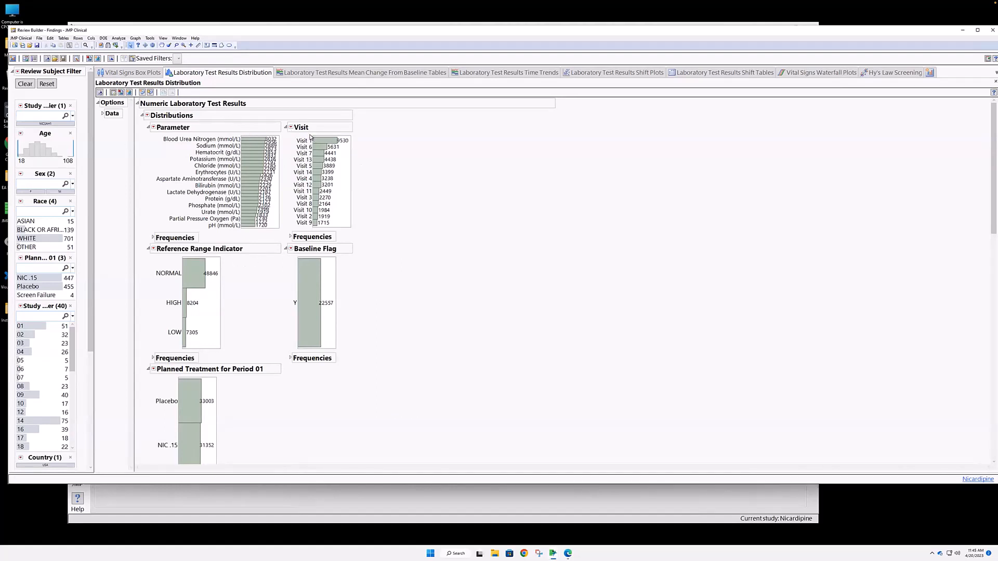
pyautogui.moveTo(326, 142)
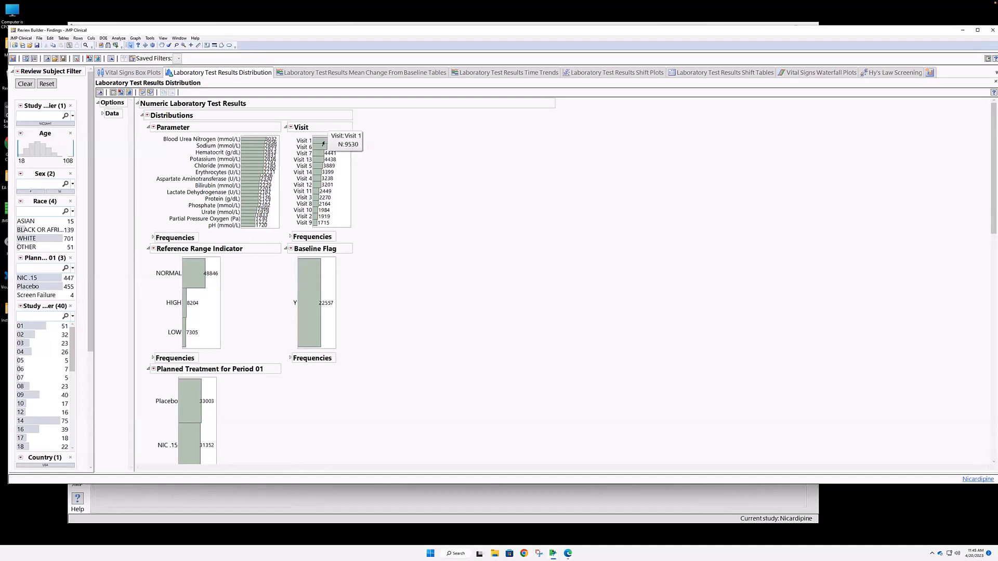
pyautogui.scroll(-1, 332, 125)
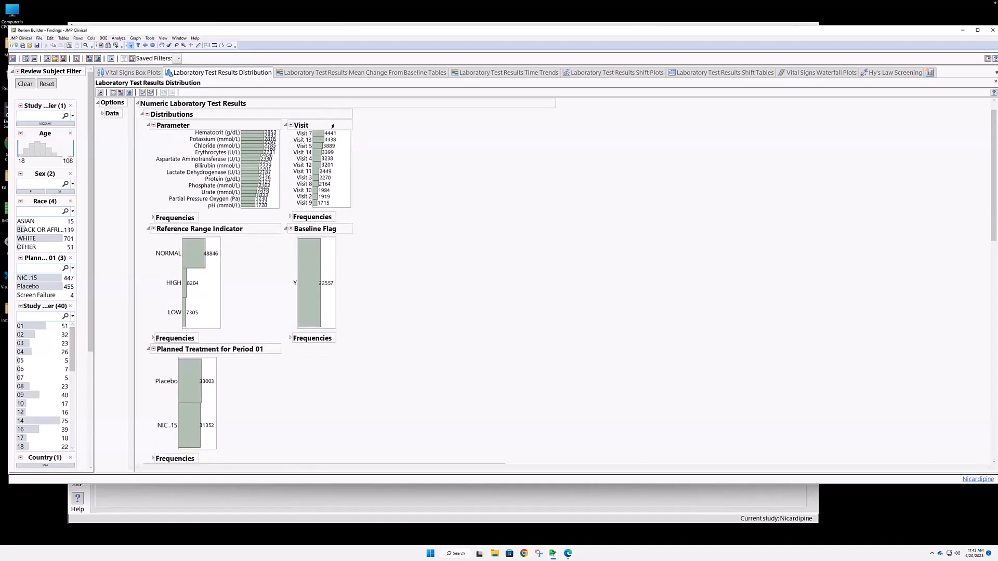
pyautogui.scroll(1, 335, 158)
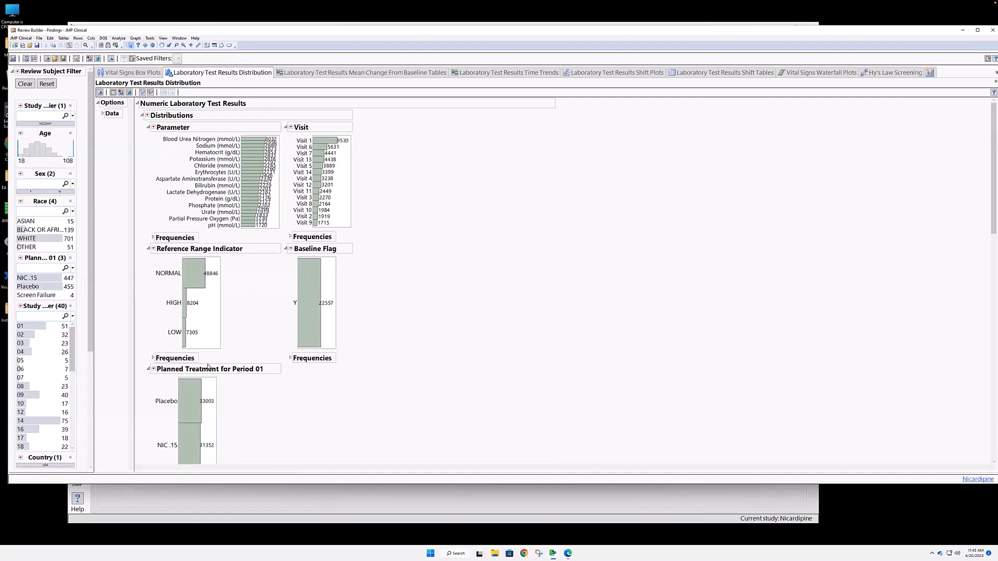
pyautogui.scroll(-3, 215, 391)
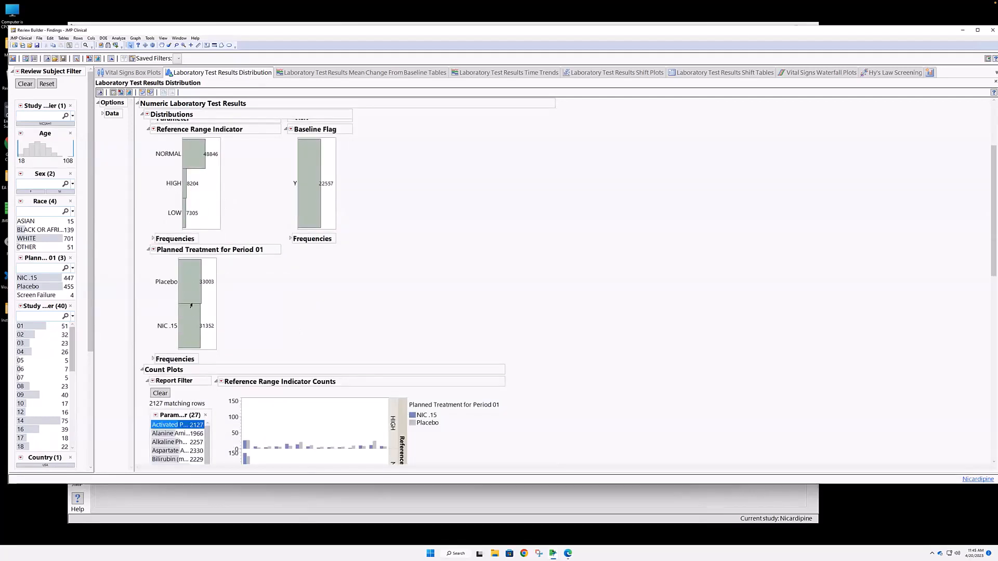
pyautogui.scroll(-1, 191, 314)
pyautogui.moveTo(189, 310)
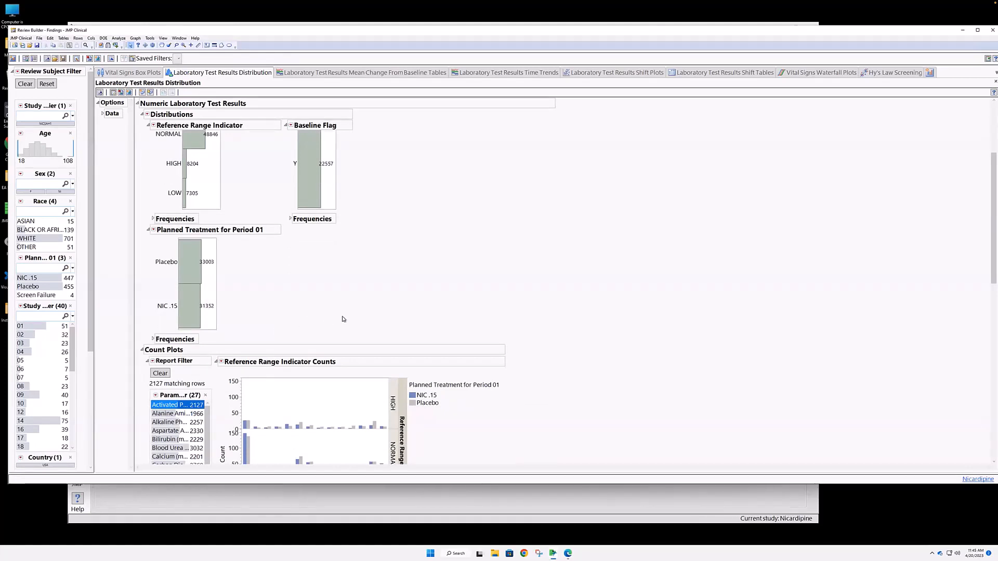
# - Filter the Reference Range Indicator Counts plot by Alanine Aminotransferase, Alkaline Phosphatase and finally Bilirubin
pyautogui.scroll(-7, 343, 319)
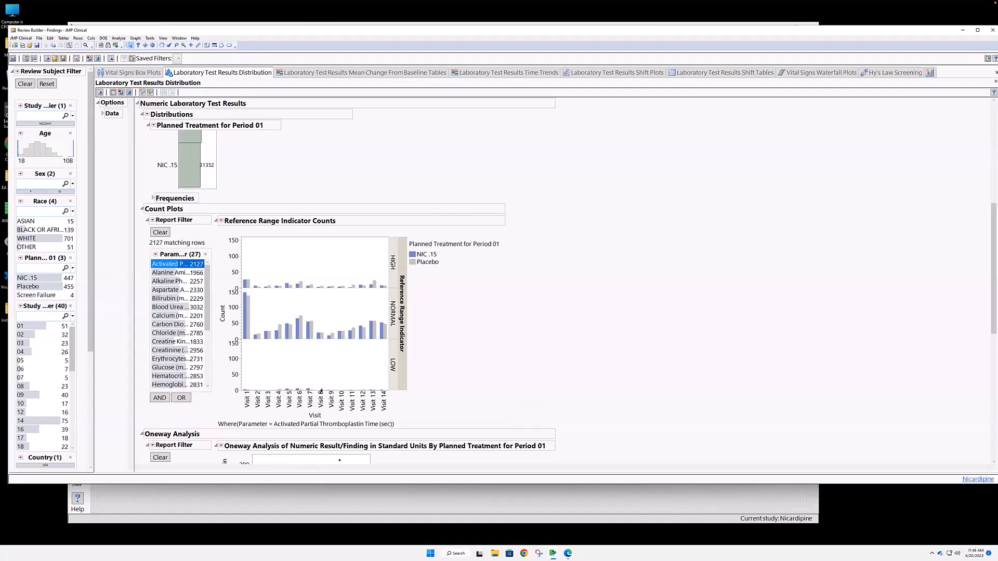
pyautogui.click(177, 274)
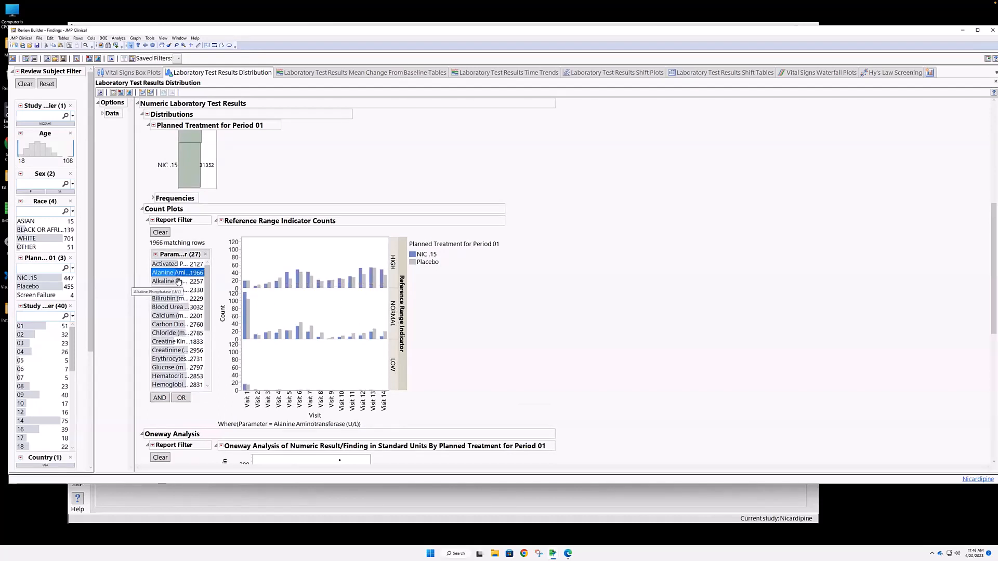
pyautogui.click(178, 281)
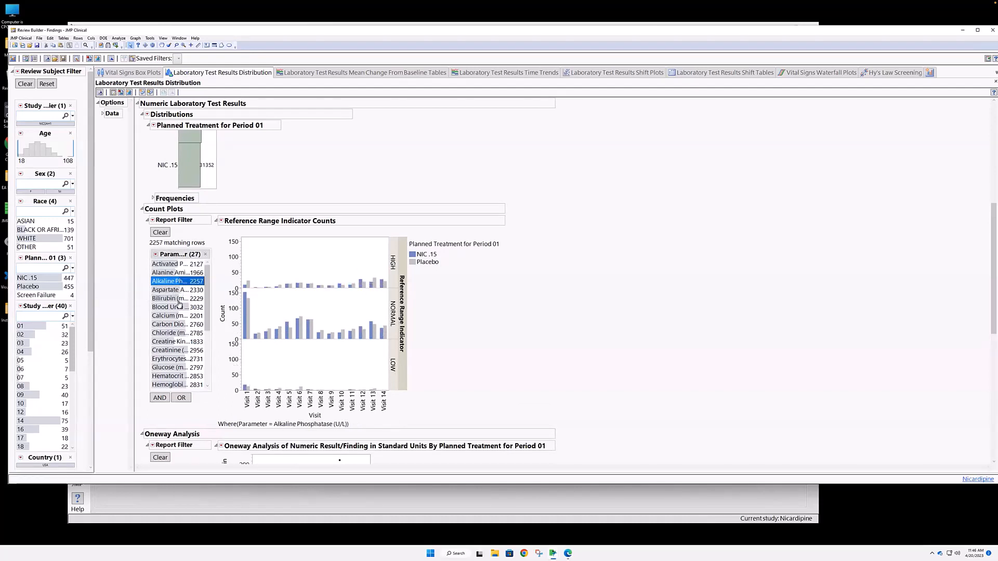
pyautogui.click(178, 299)
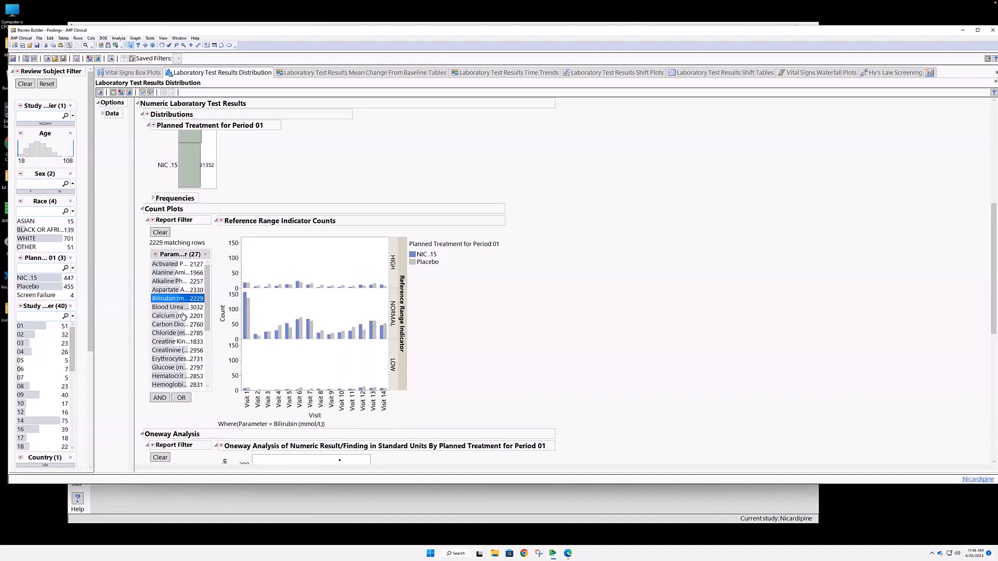
pyautogui.scroll(-3, 183, 317)
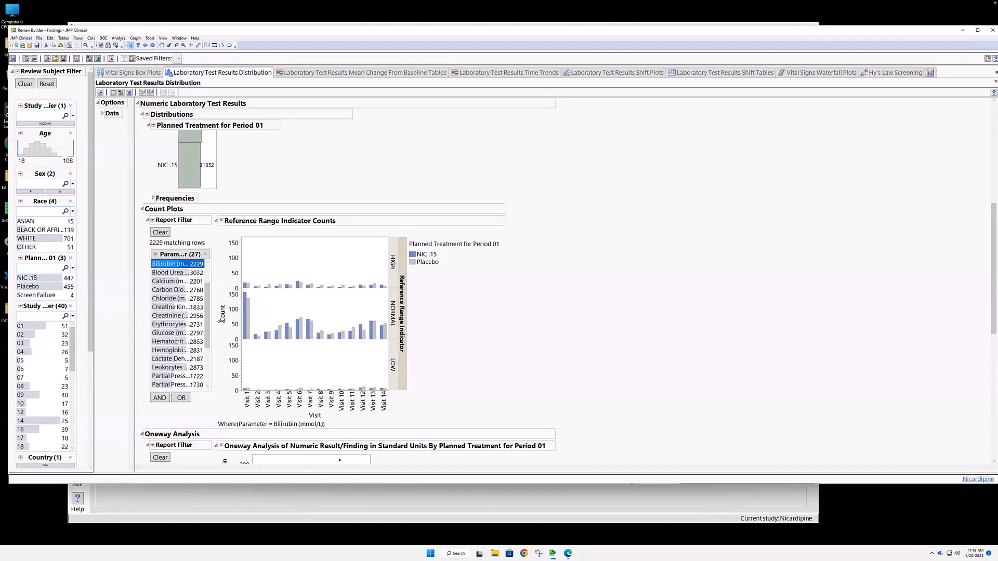
# - Filter the Oneway Analysis by treatment to Bilirubin and finally Blood Urea Nitrogen, and review its plot and statistics
pyautogui.scroll(-5, 494, 327)
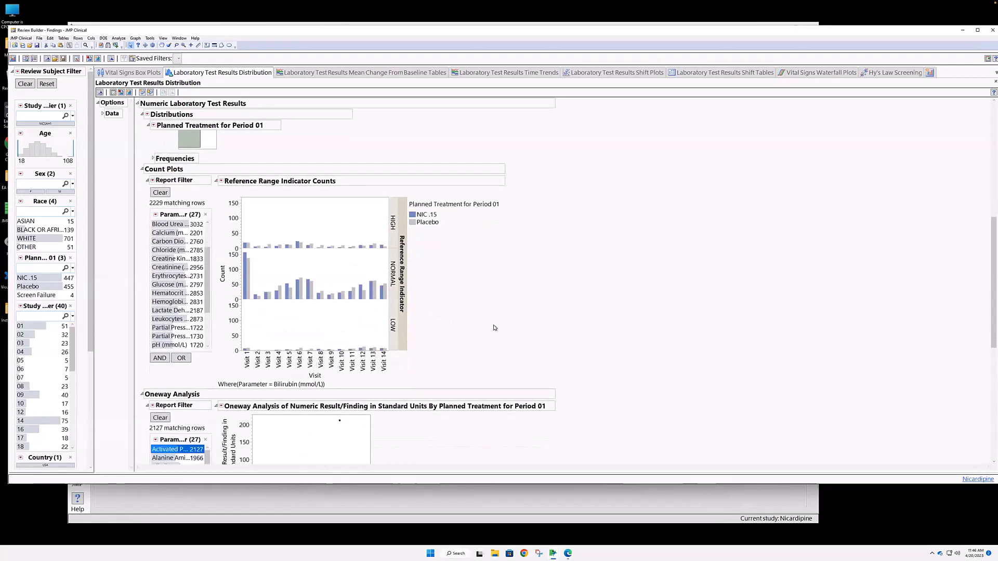
pyautogui.scroll(-3, 495, 327)
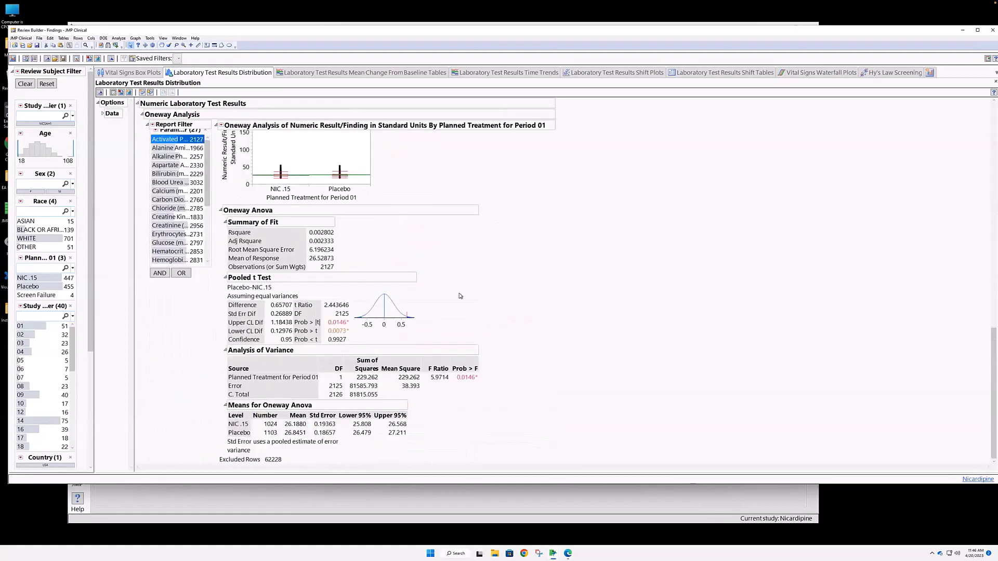
pyautogui.click(170, 172)
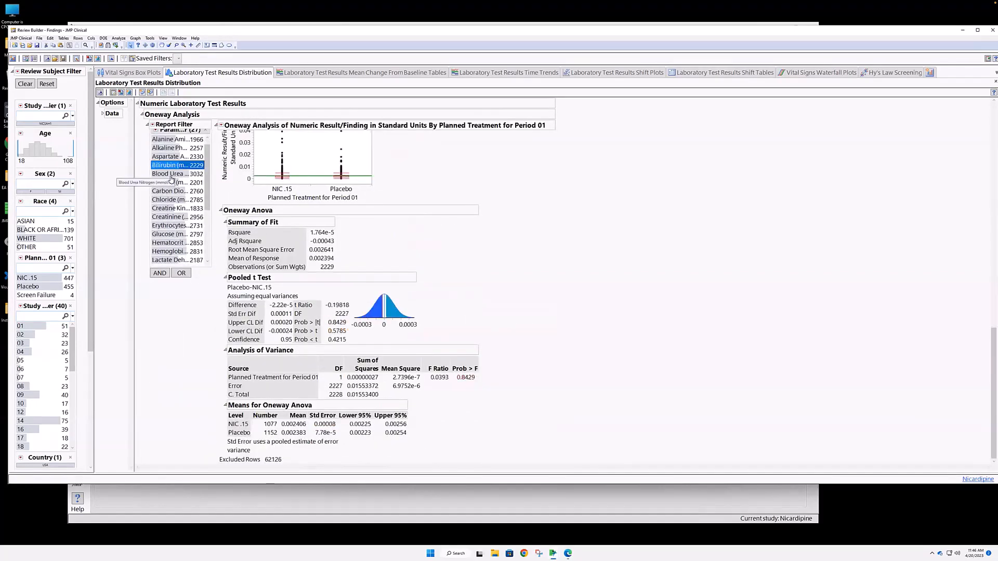
pyautogui.click(171, 176)
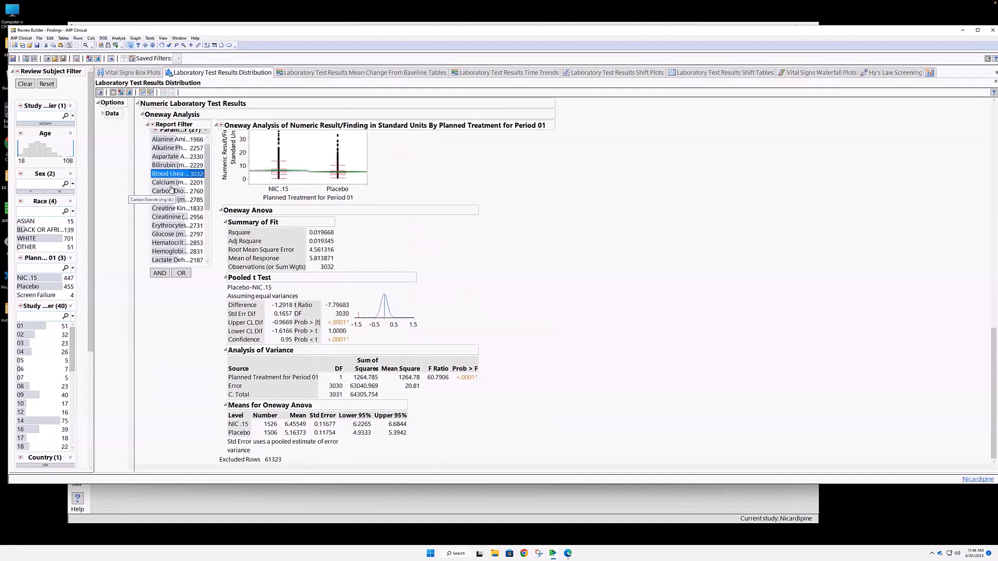
pyautogui.scroll(2, 172, 191)
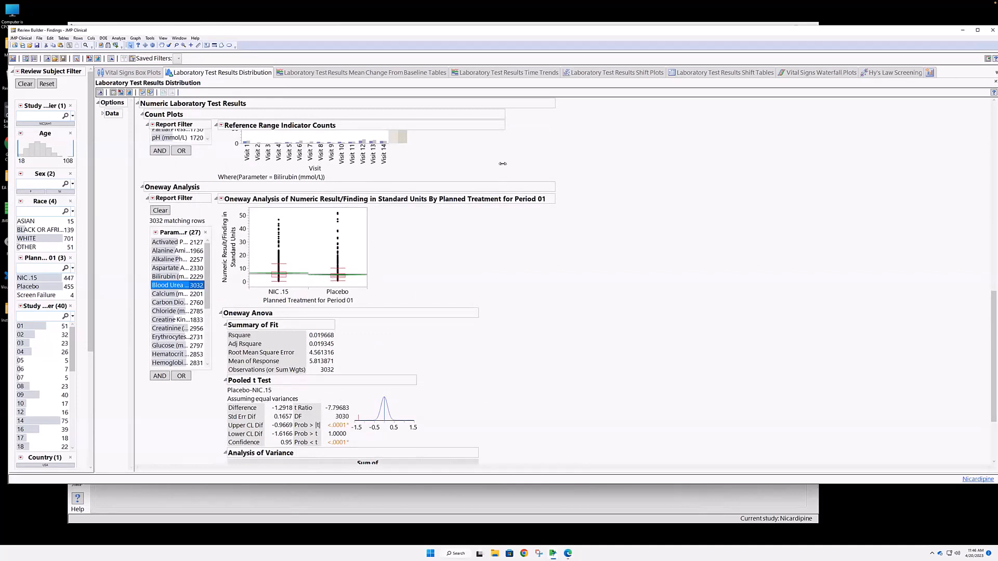
# - Inspect the distribution report's data options for normalization and log transformation of lab measurements, leaving both set to None
pyautogui.scroll(1, 502, 162)
pyautogui.scroll(10, 503, 162)
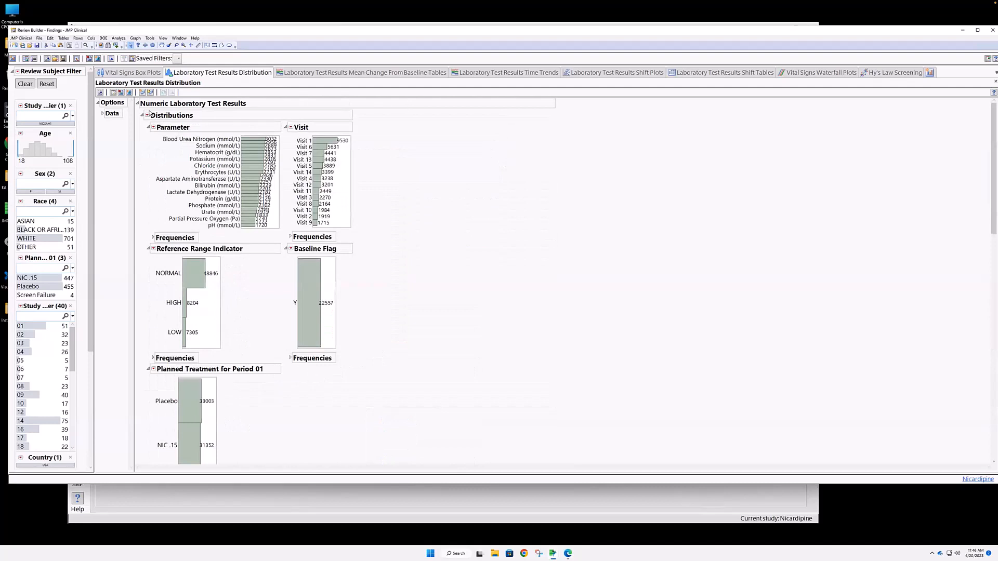
pyautogui.click(103, 115)
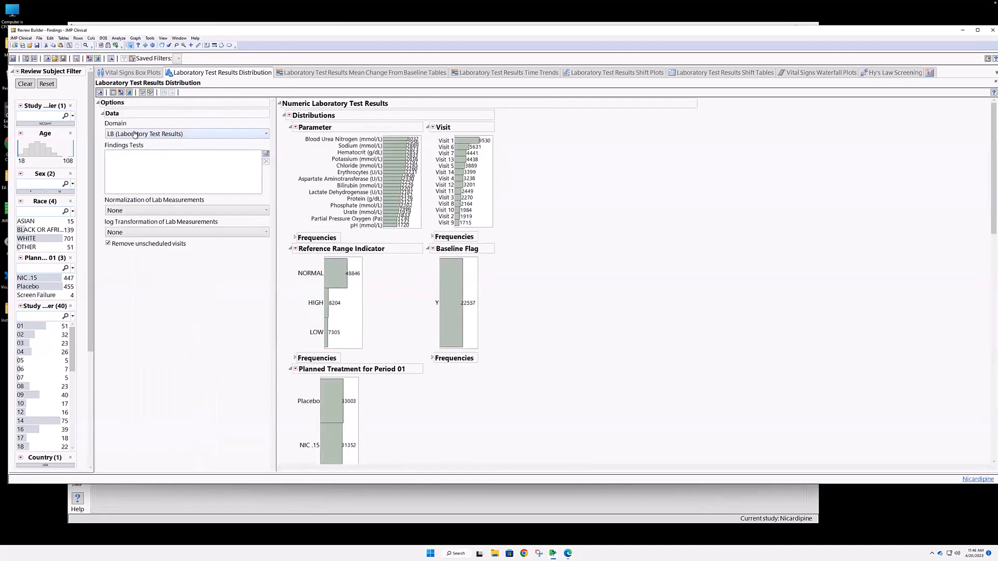
pyautogui.click(184, 211)
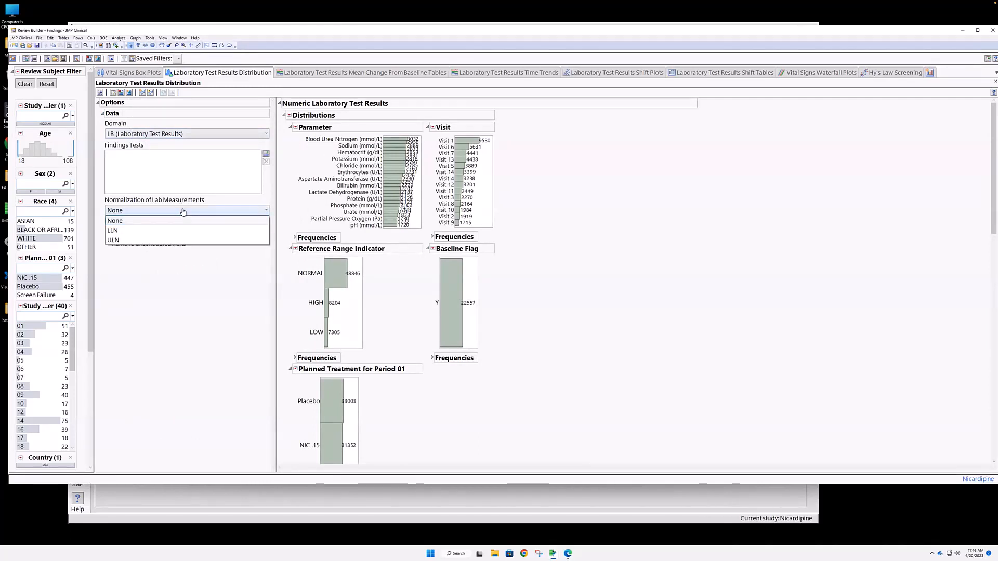
pyautogui.click(183, 212)
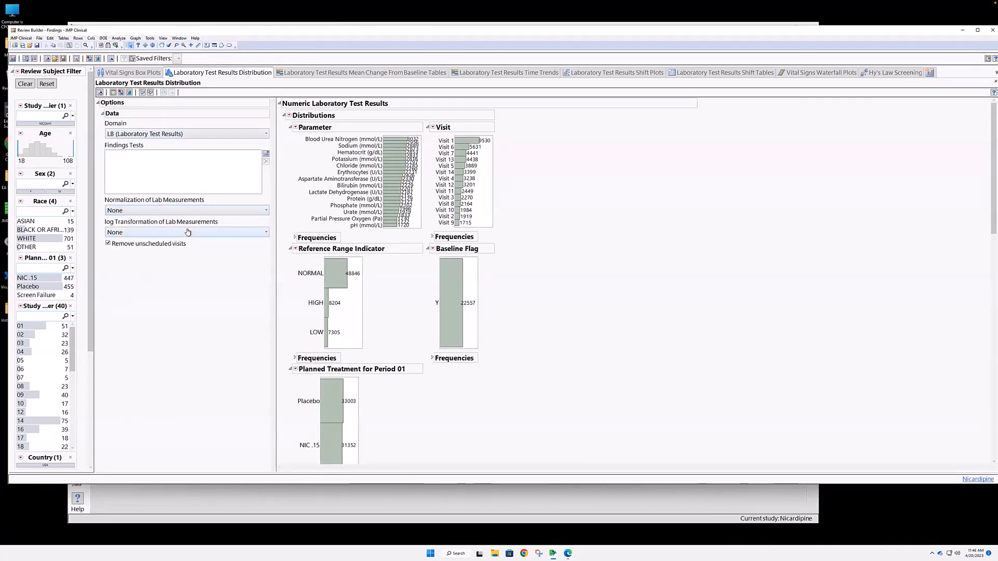
pyautogui.click(188, 233)
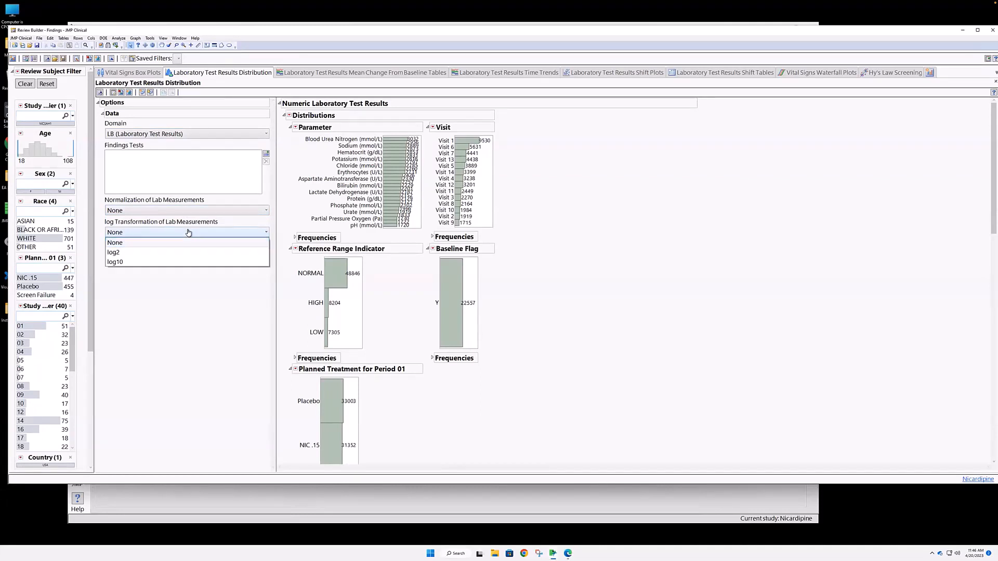
pyautogui.click(189, 233)
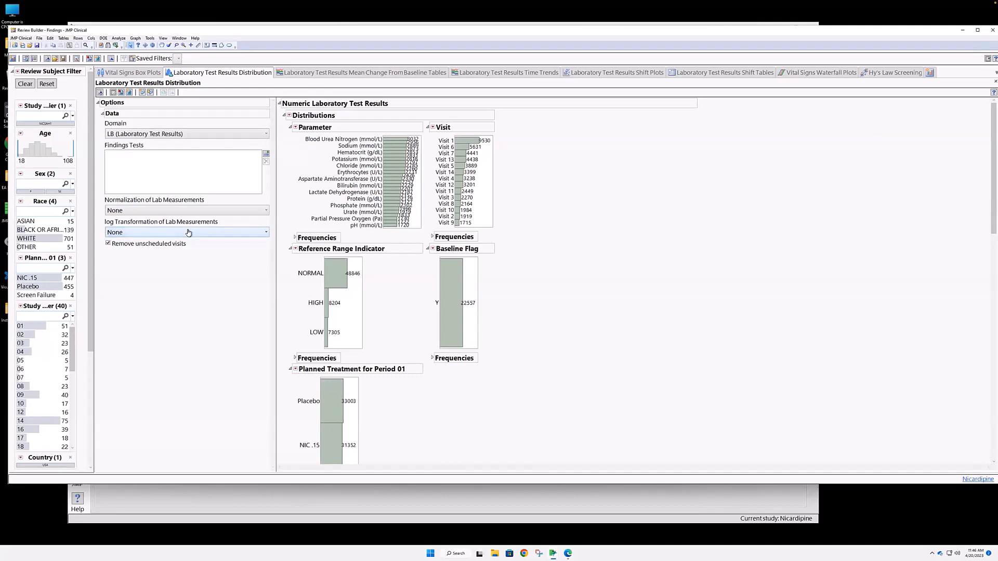
# - View the Mean Change From Baseline Tables and step the Time Trends plots from Alkaline Phosphatase to Blood Urea Nitrogen
pyautogui.click(346, 73)
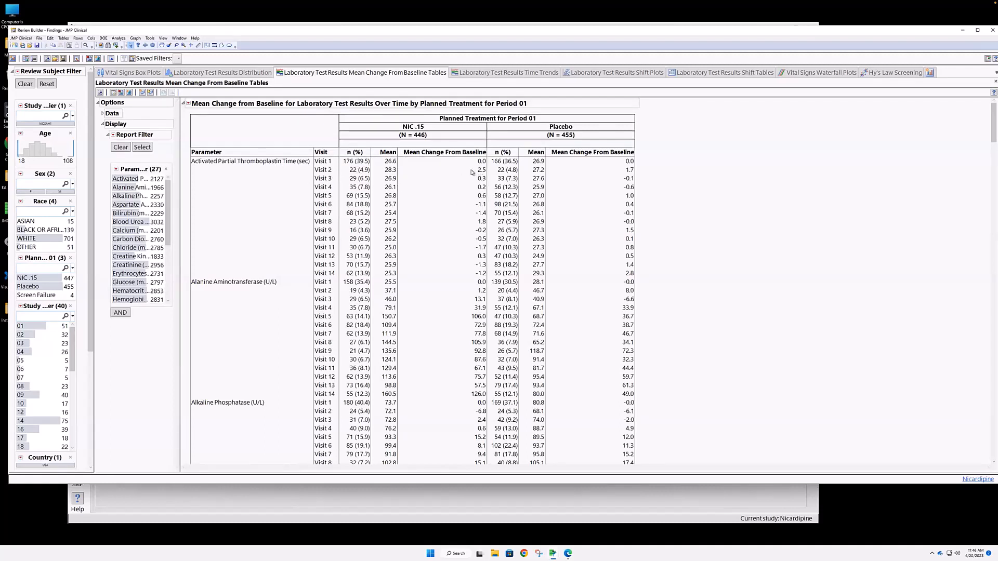
pyautogui.click(497, 75)
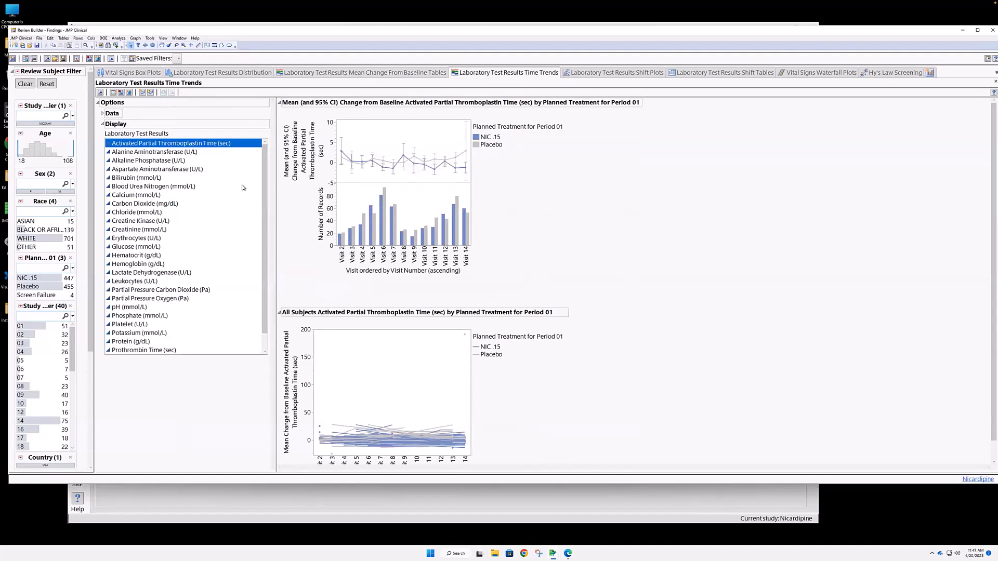
pyautogui.click(149, 162)
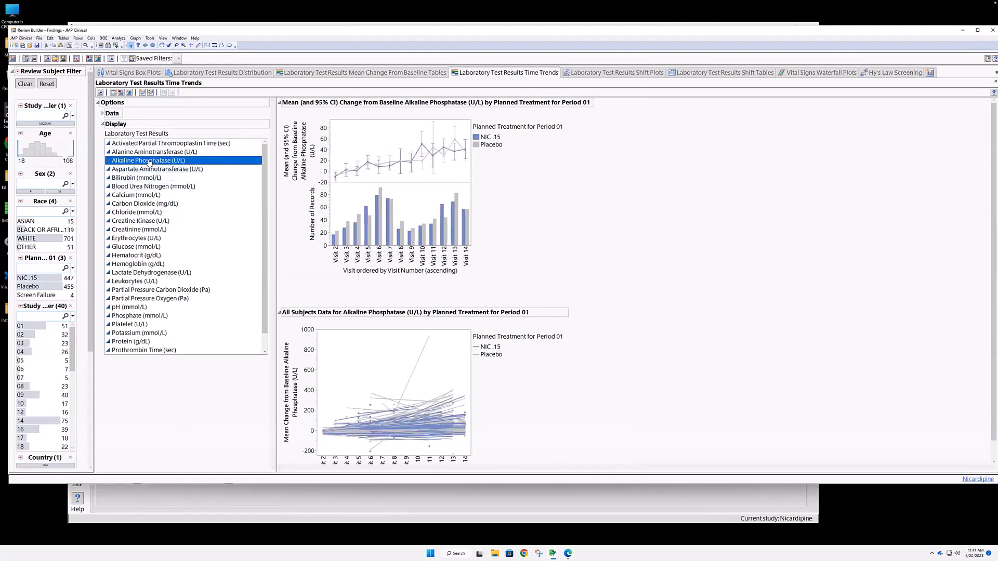
pyautogui.press('Down')
pyautogui.press('Down')
pyautogui.press('Down')
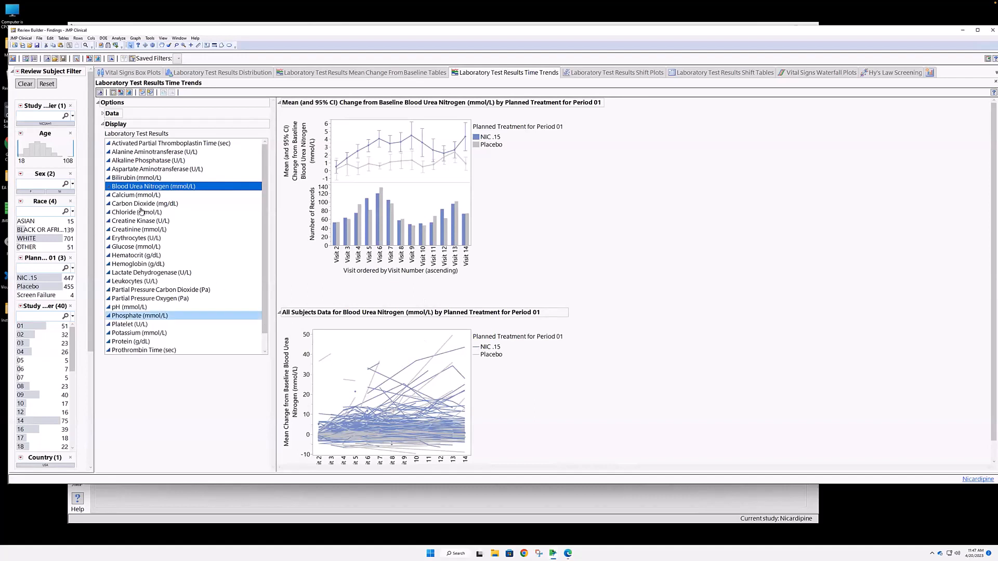
# - Highlight the upper NIC .15 subject line in the all-subjects Blood Urea Nitrogen plot, and clear the highlight
pyautogui.scroll(-1, 156, 218)
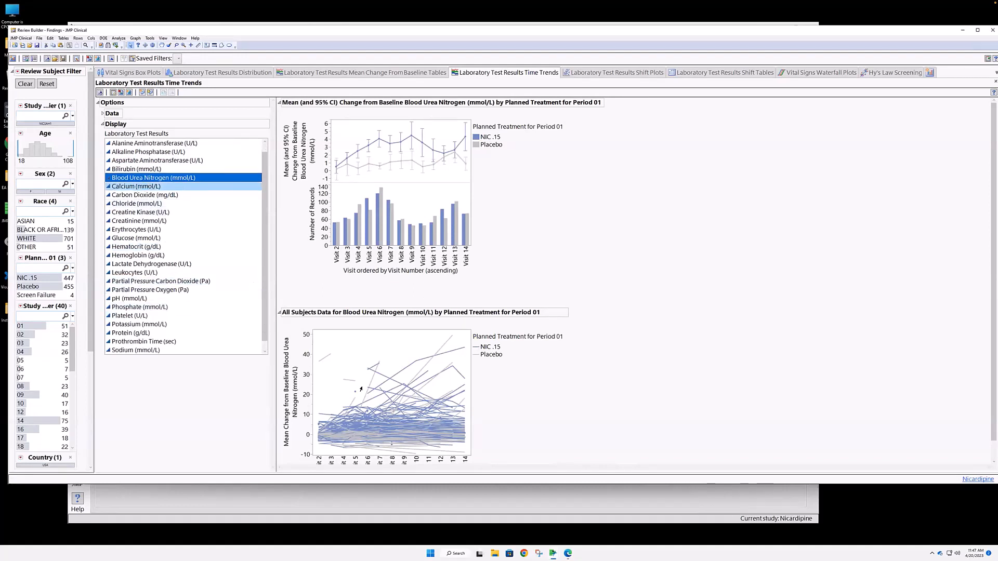
pyautogui.click(415, 365)
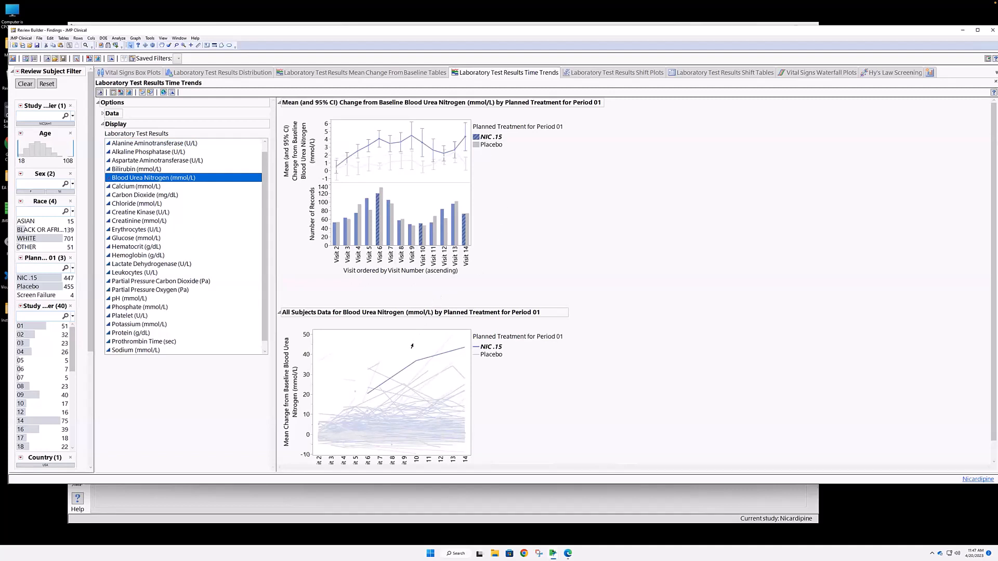
pyautogui.click(539, 246)
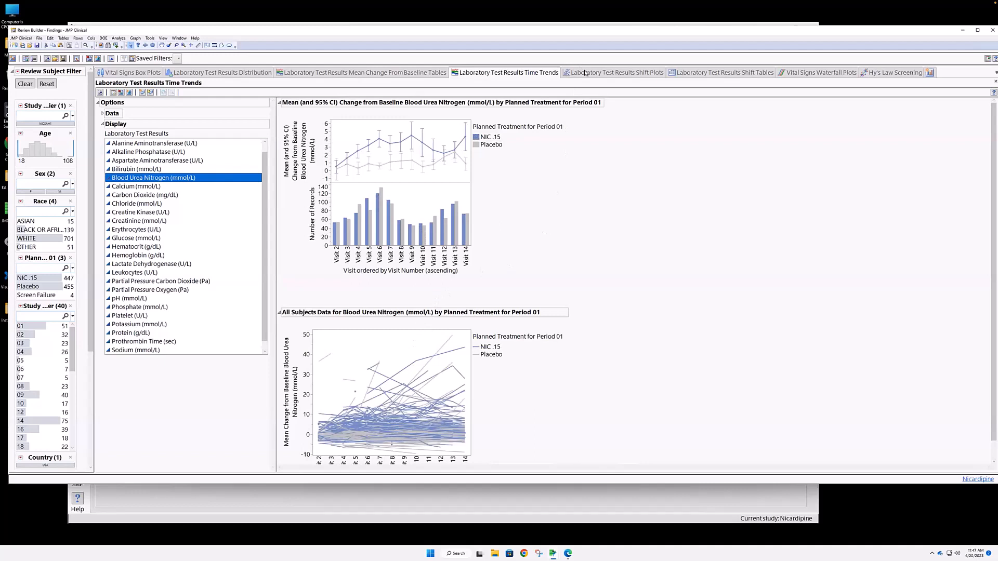
# - Open the Laboratory Test Results Shift Plots and compare baseline with post-baseline values for Alkaline Phosphatase and Calcium
pyautogui.click(585, 73)
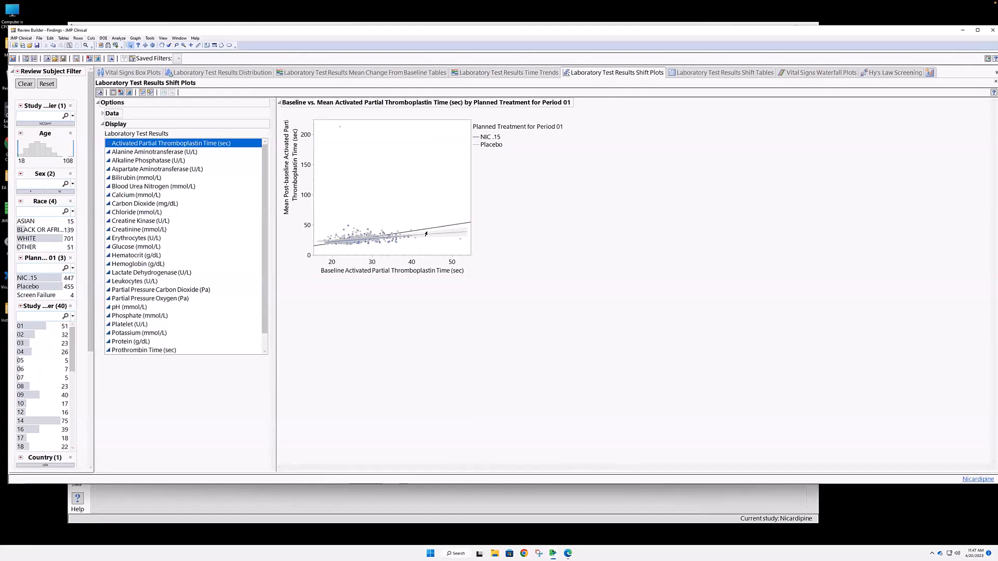
pyautogui.moveTo(488, 218); pyautogui.dragTo(444, 229)
pyautogui.click(129, 161)
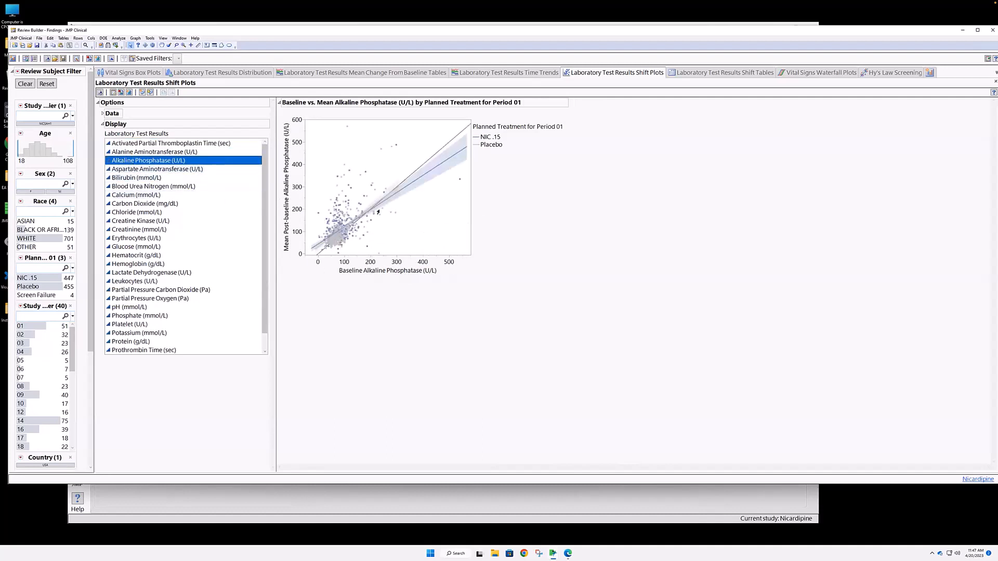
pyautogui.scroll(-1, 150, 185)
pyautogui.click(150, 186)
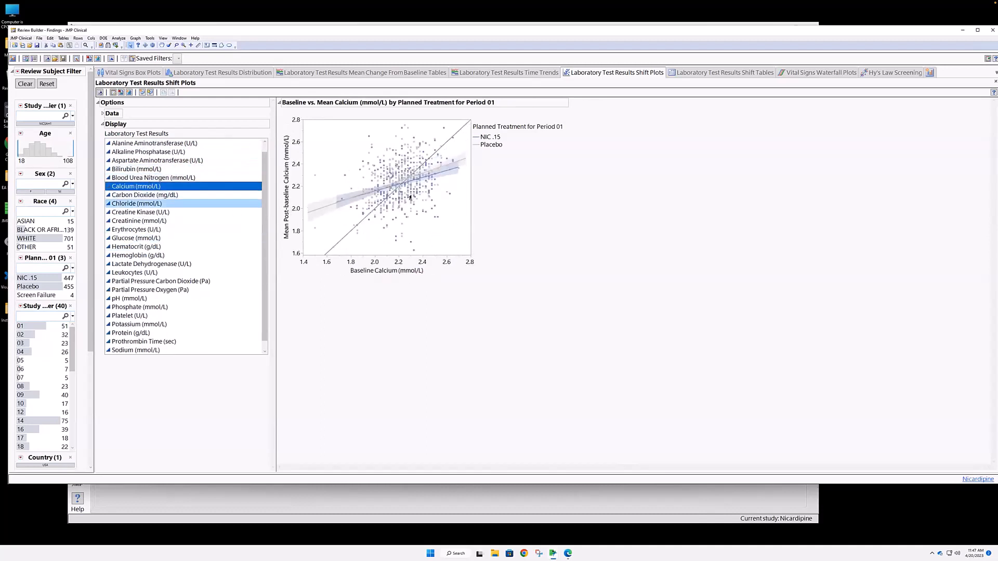
# - View the Laboratory Test Results Shift Tables and enlarge the Diastolic Blood Pressure plot in the Vital Signs Waterfall Plots
pyautogui.click(694, 74)
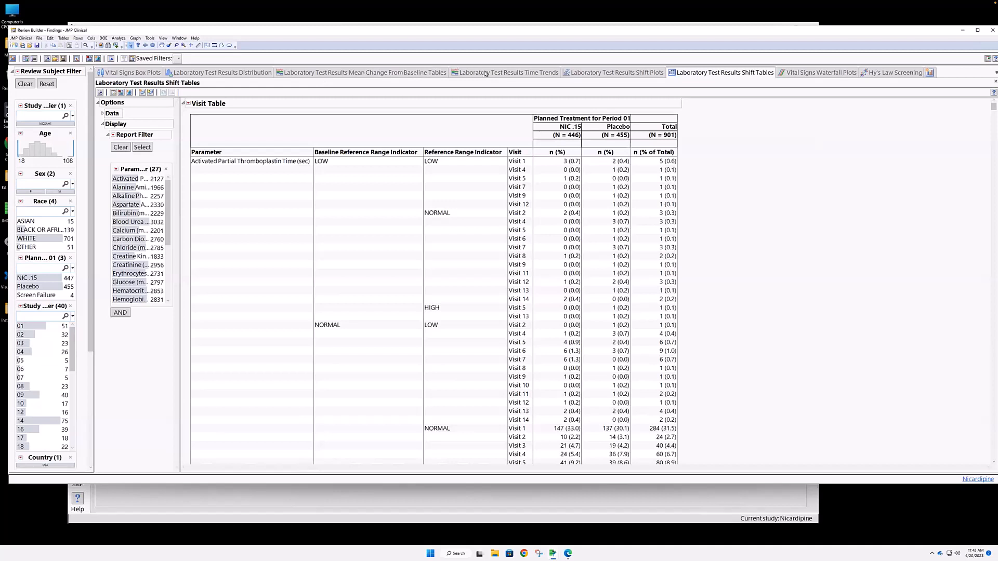
pyautogui.click(810, 75)
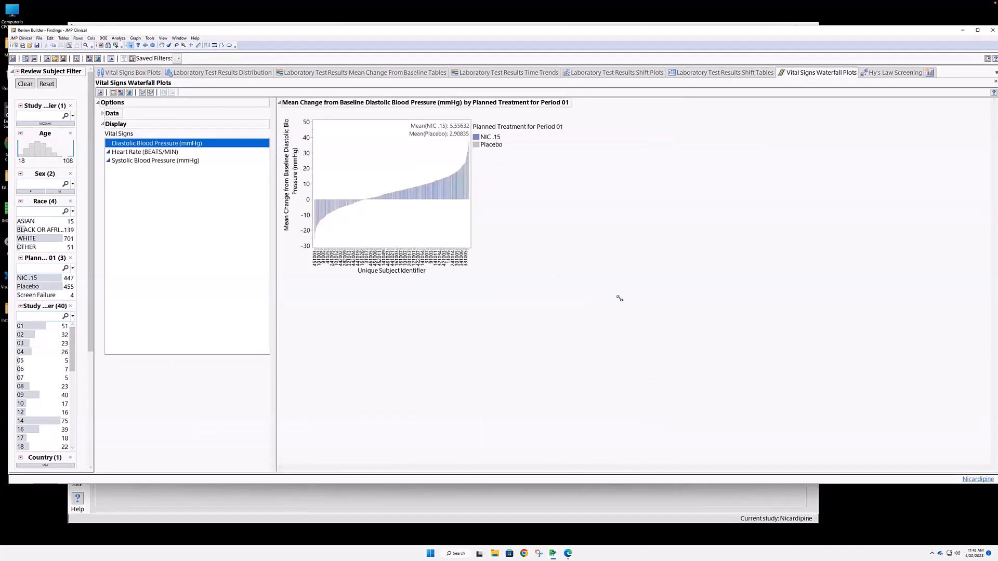
pyautogui.moveTo(619, 298); pyautogui.dragTo(785, 400)
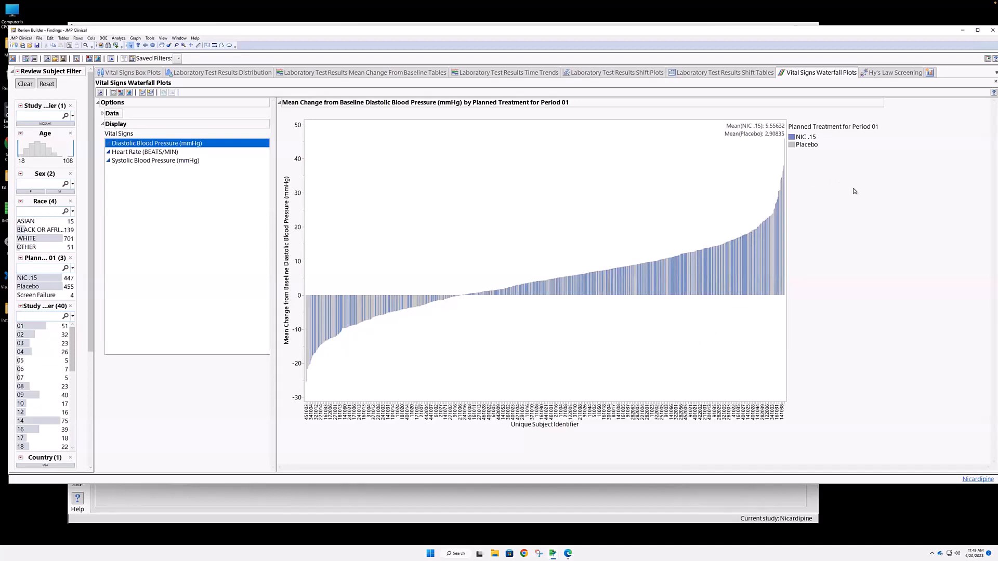
# - Open the Hy's Law Screening report and view the PDF and RTF static report options without creating a report
pyautogui.click(904, 74)
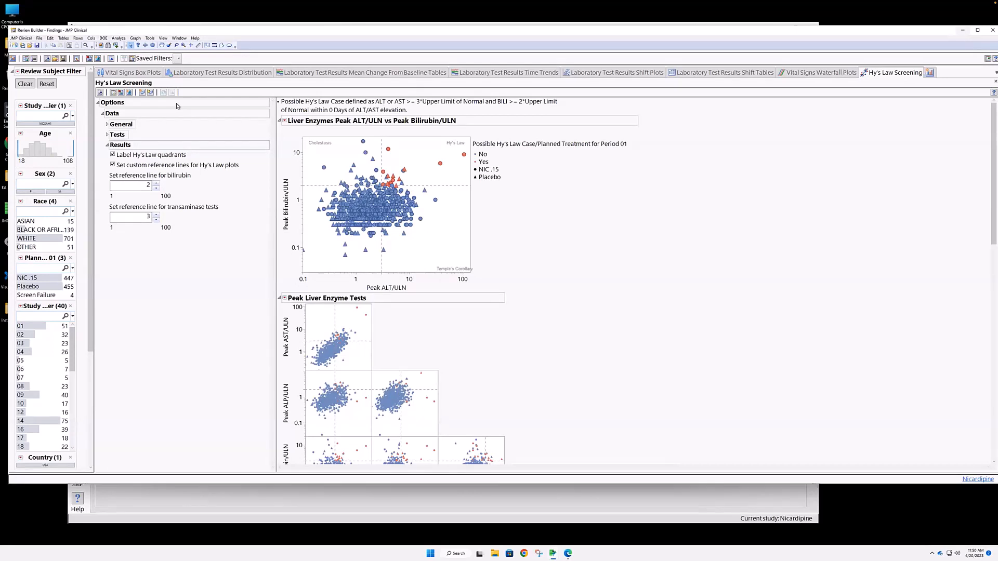
pyautogui.click(89, 60)
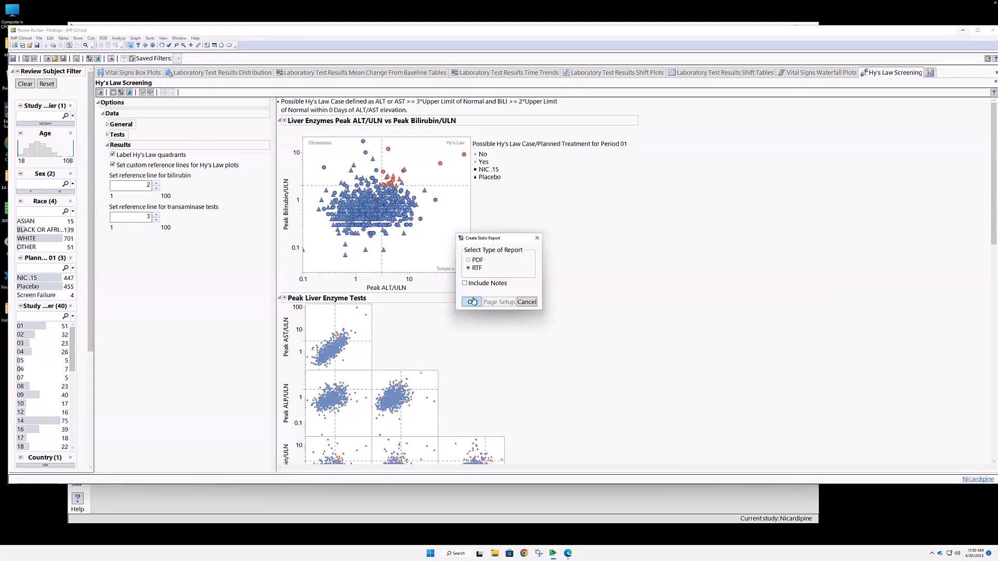
pyautogui.click(525, 303)
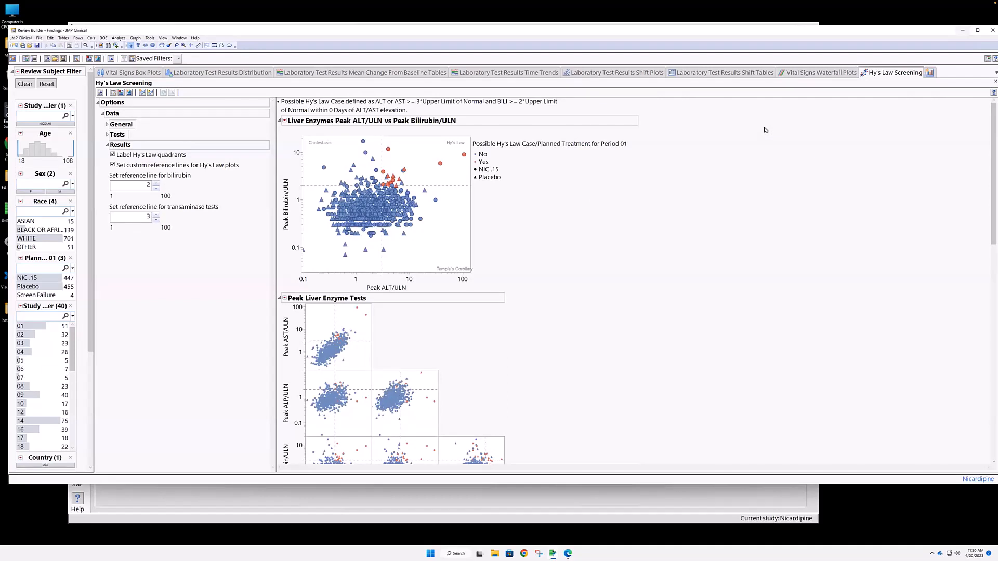
# - Close the Findings review without saving its template changes and open the DSUR PSUR review
pyautogui.click(991, 29)
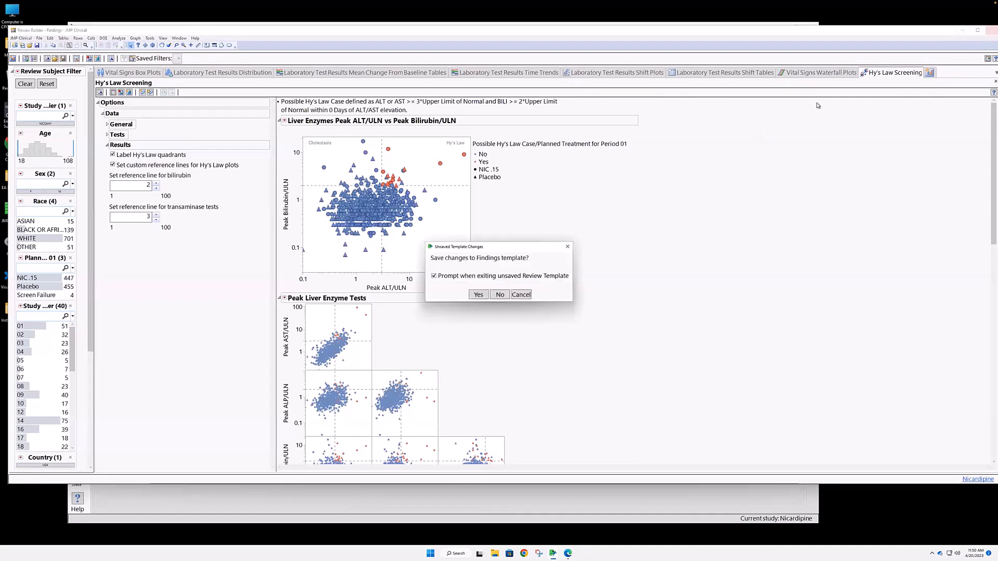
pyautogui.click(499, 295)
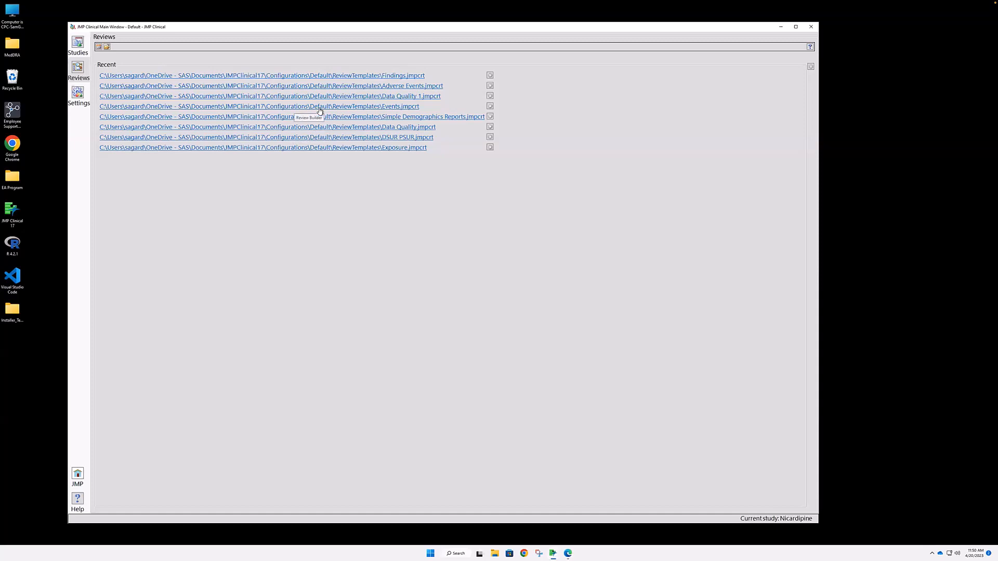
pyautogui.click(325, 137)
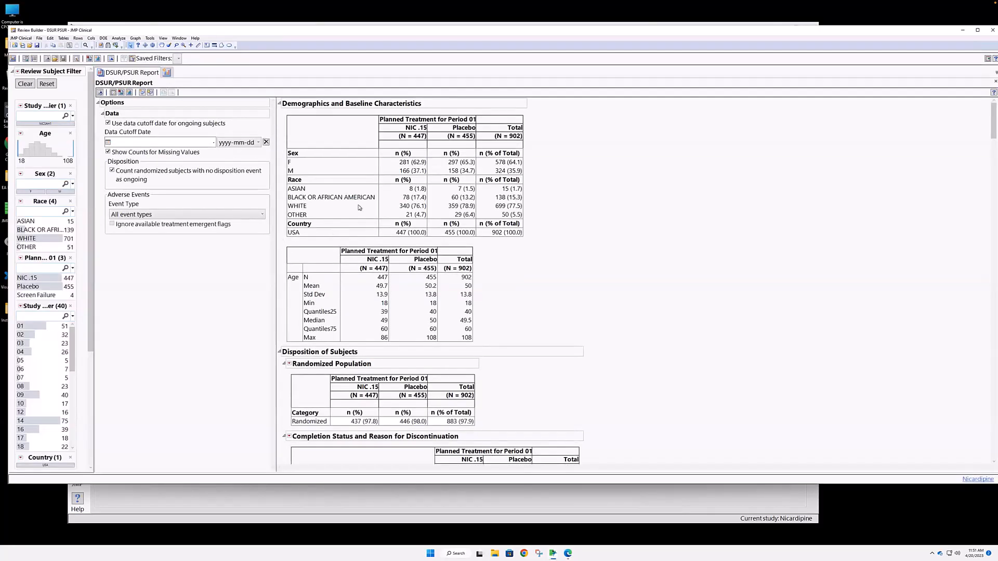
# - Inspect the data cutoff date and adverse event type options of the DSUR/PSUR report, keeping All event types
pyautogui.click(125, 142)
pyautogui.click(158, 215)
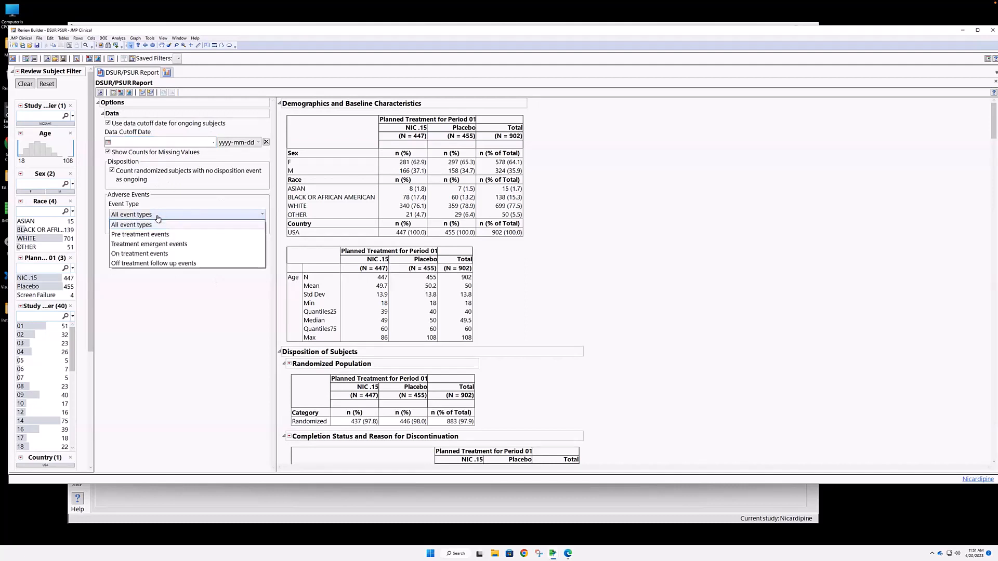
pyautogui.click(157, 216)
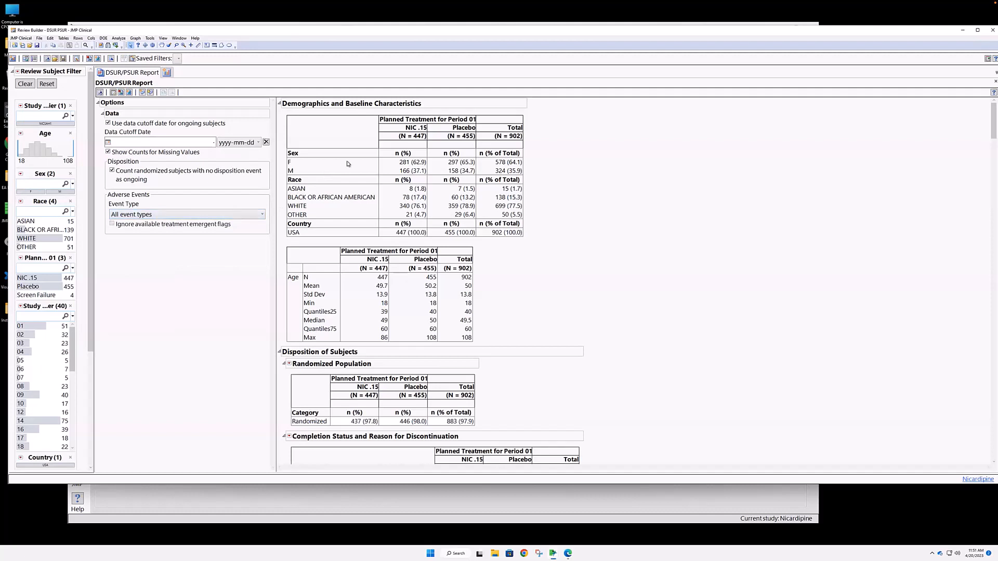
# - Look through the DSUR/PSUR report from demographics, disposition and exposure to the Adverse Events and Serious Adverse Events tables
pyautogui.scroll(-1, 347, 163)
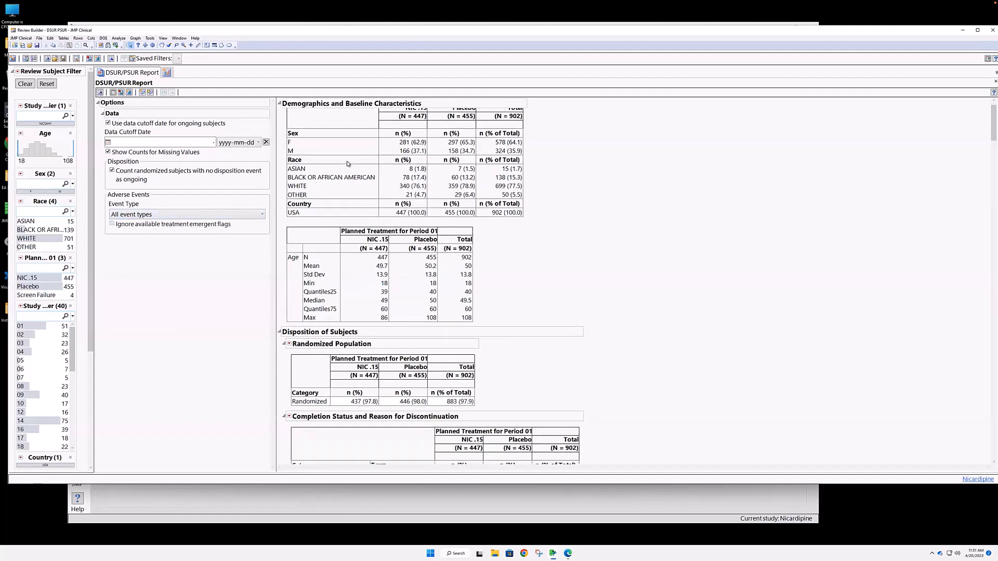
pyautogui.scroll(-6, 347, 164)
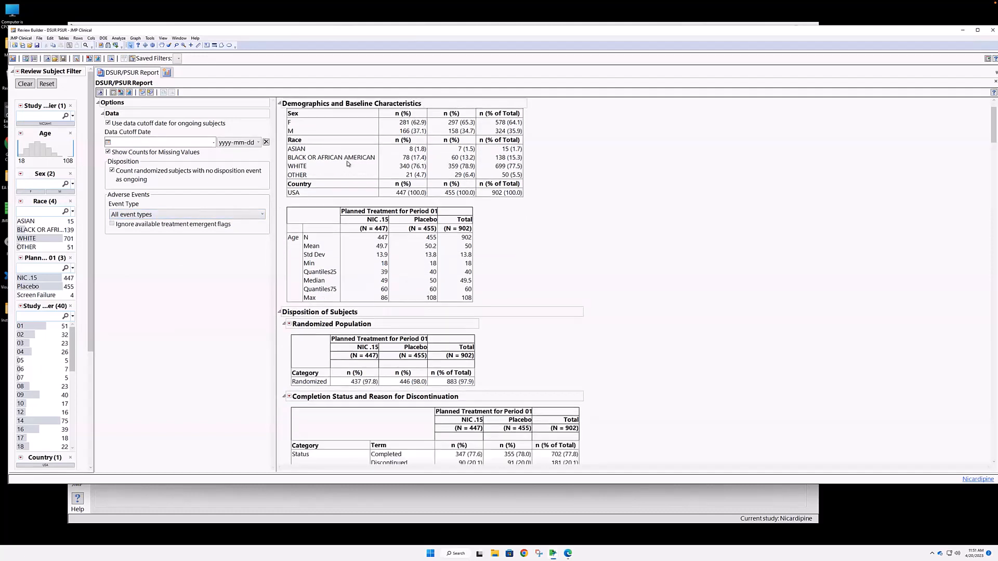
pyautogui.scroll(-5, 348, 163)
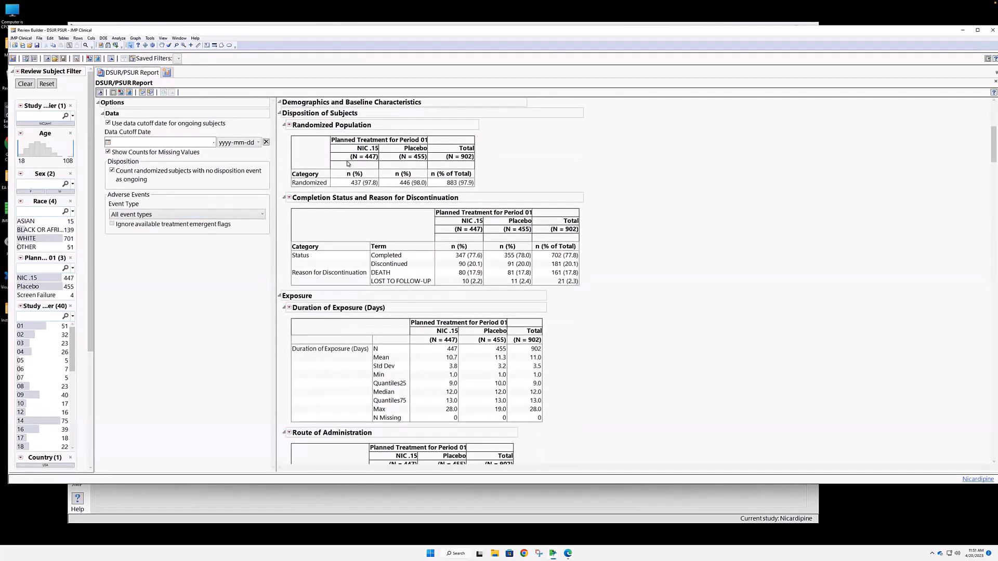
pyautogui.scroll(-7, 347, 163)
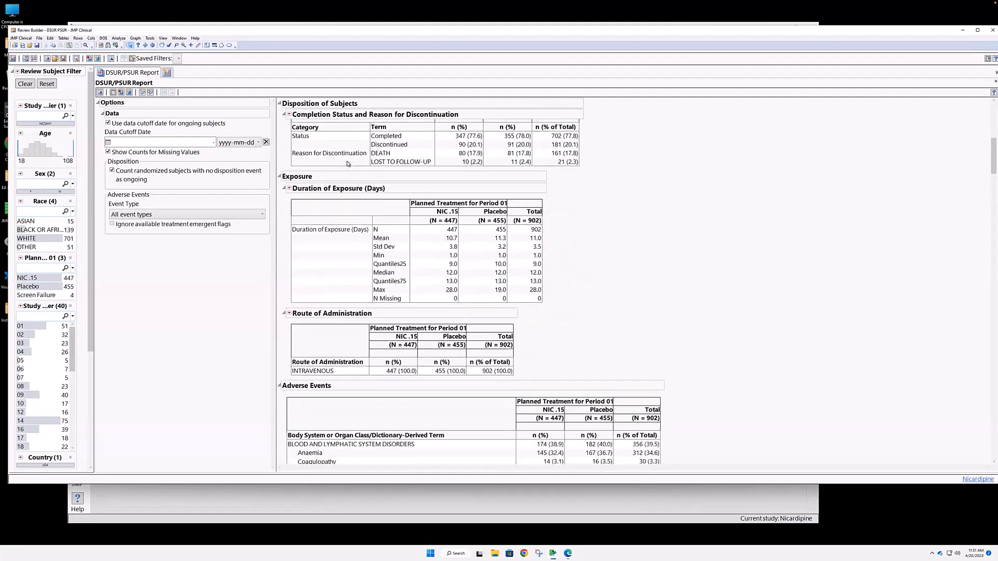
pyautogui.scroll(-6, 348, 164)
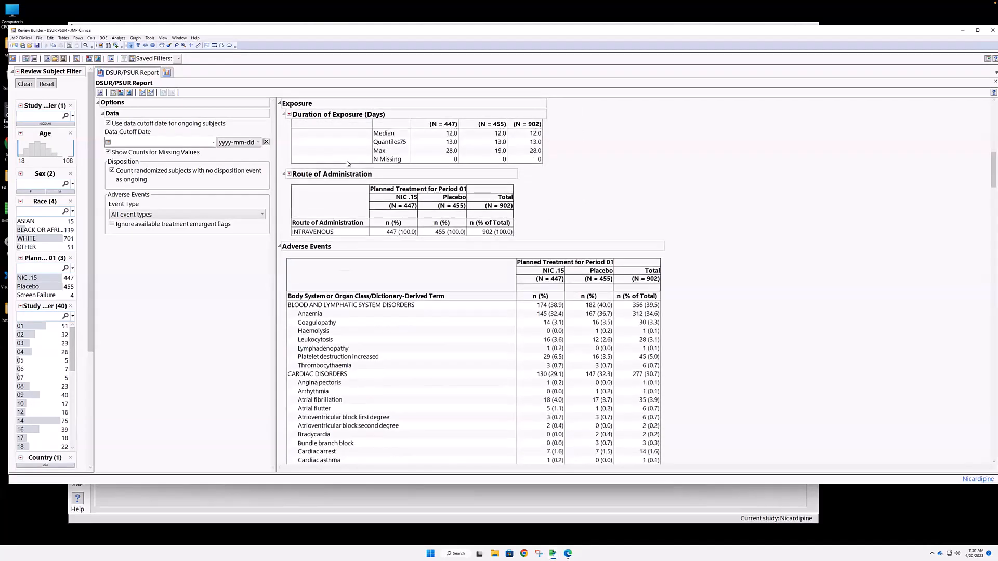
pyautogui.scroll(-5, 348, 163)
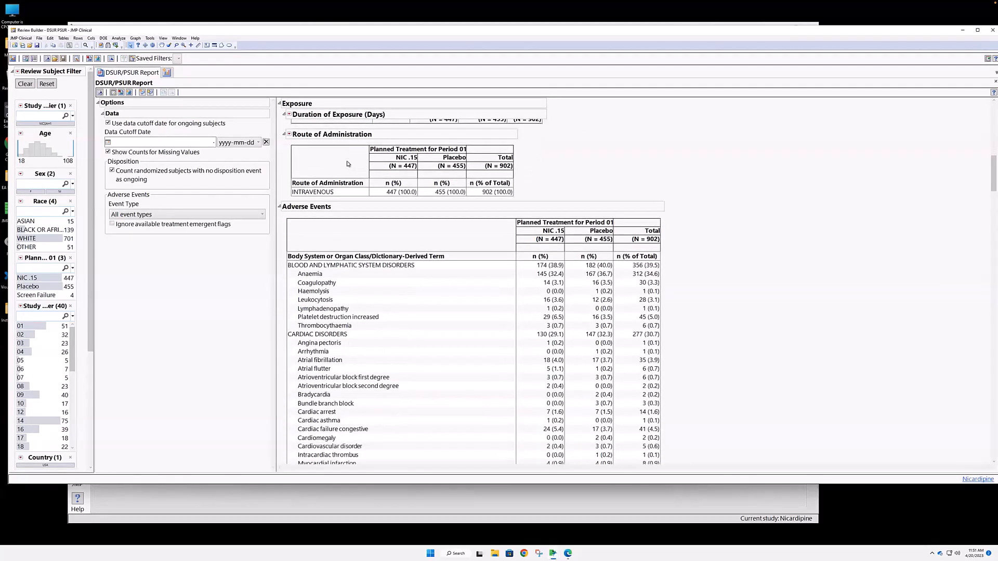
pyautogui.scroll(-9, 348, 163)
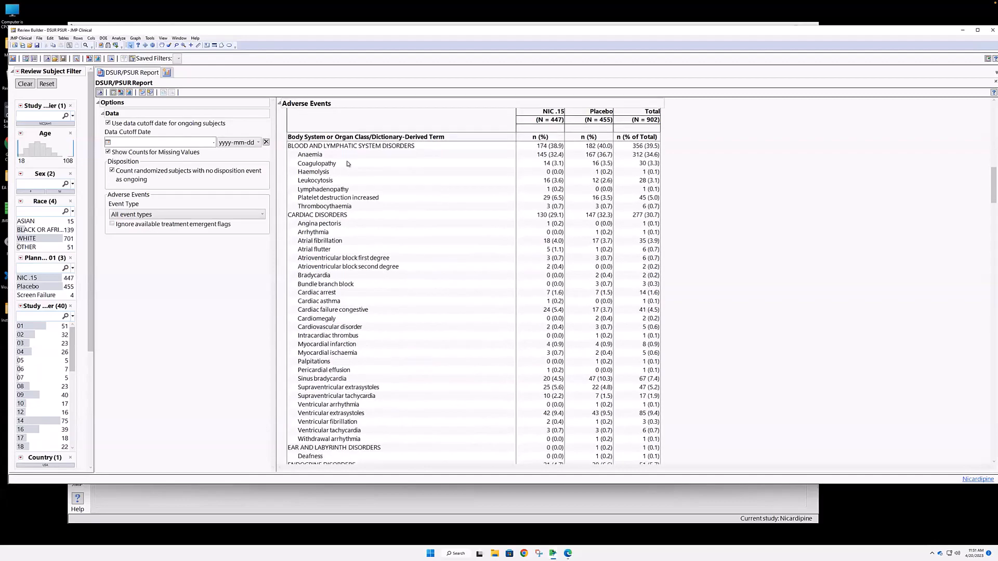
pyautogui.scroll(-20, 348, 164)
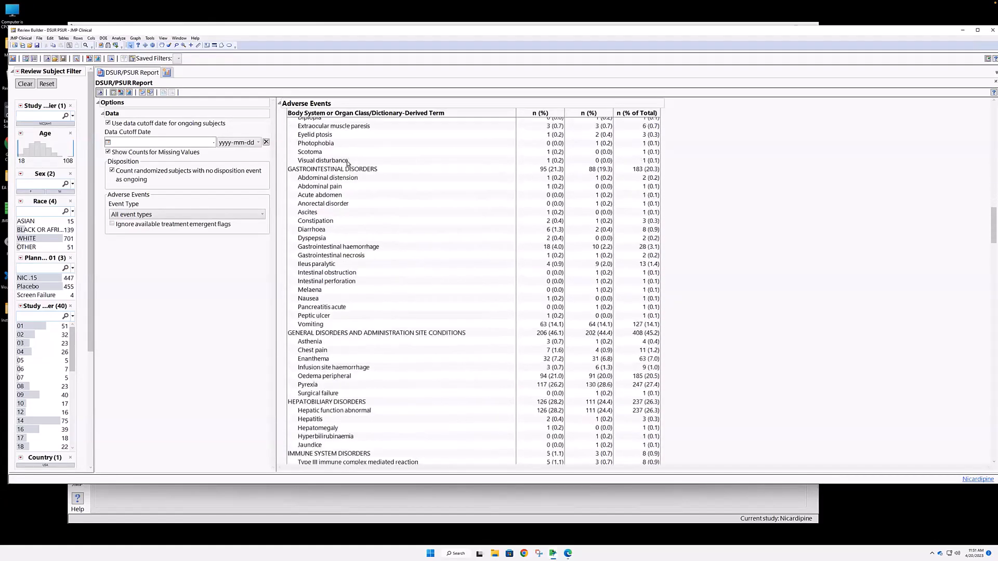
pyautogui.scroll(-20, 347, 164)
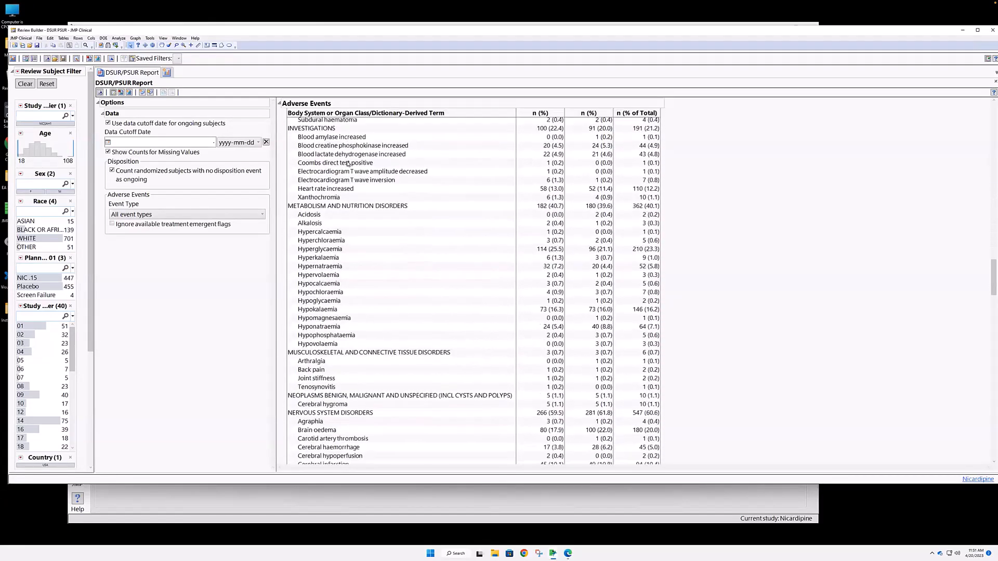
pyautogui.scroll(3, 348, 164)
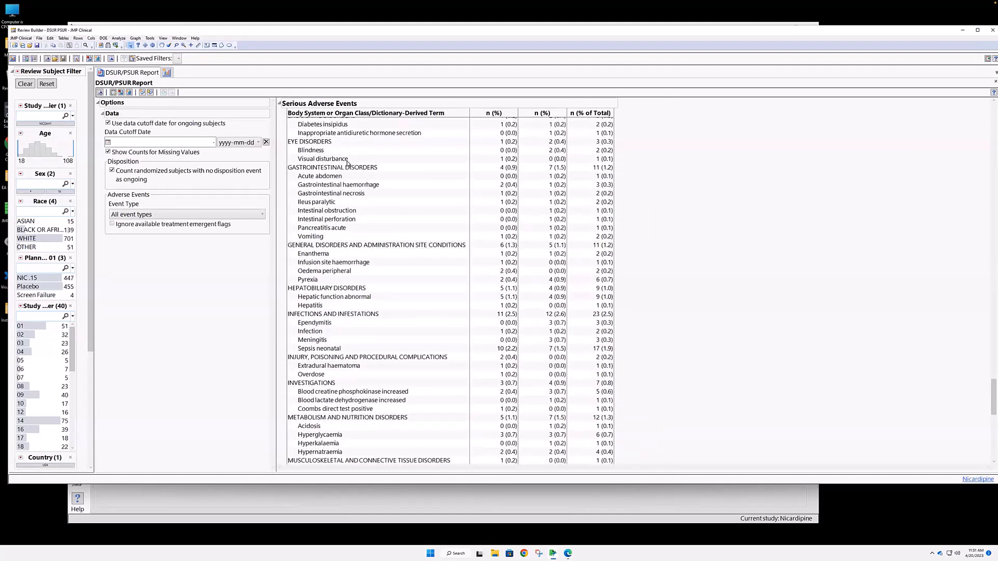
pyautogui.scroll(-8, 347, 164)
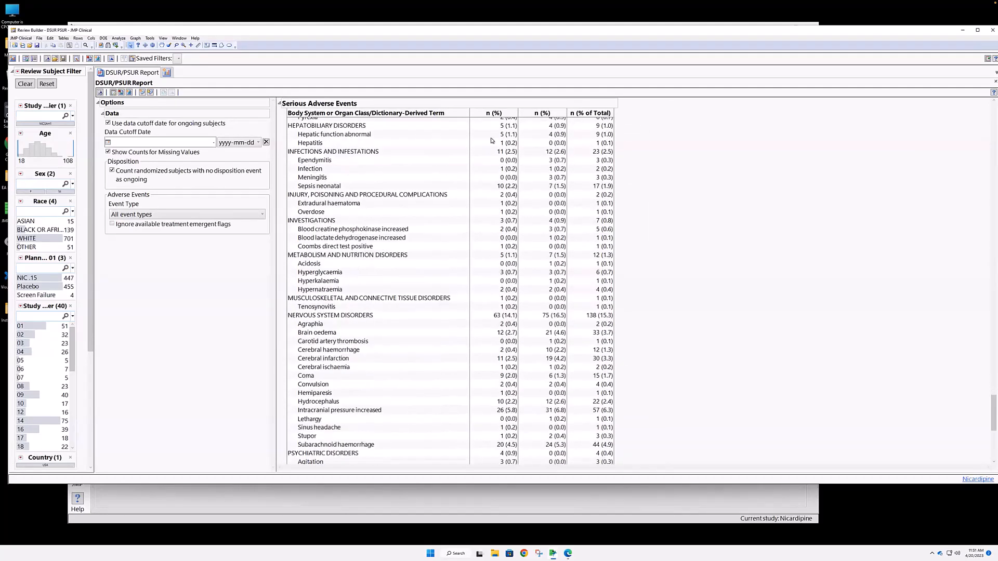
# - Create a static RTF report of the DSUR PSUR review without notes and examine its opening pages in Word
pyautogui.click(89, 61)
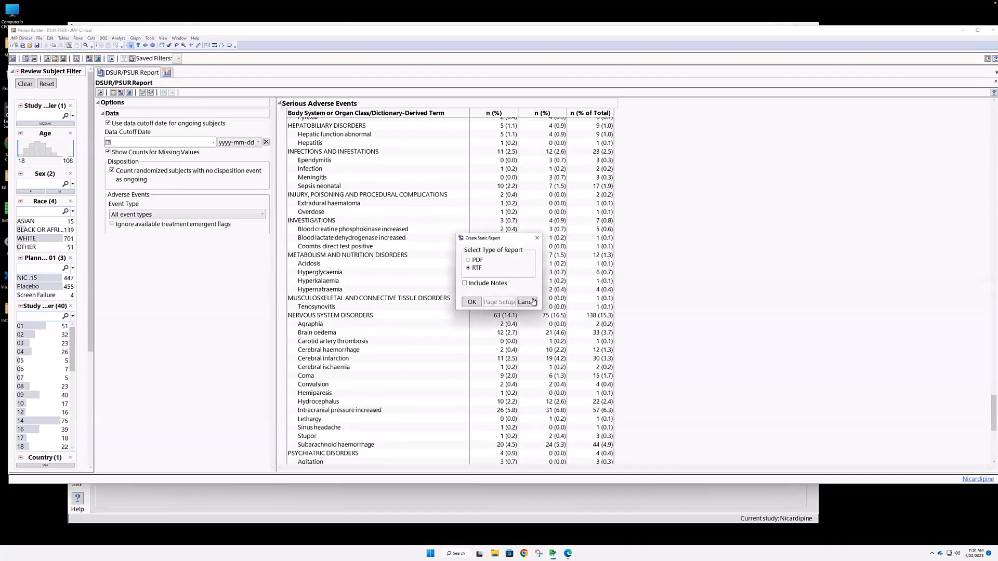
pyautogui.click(472, 303)
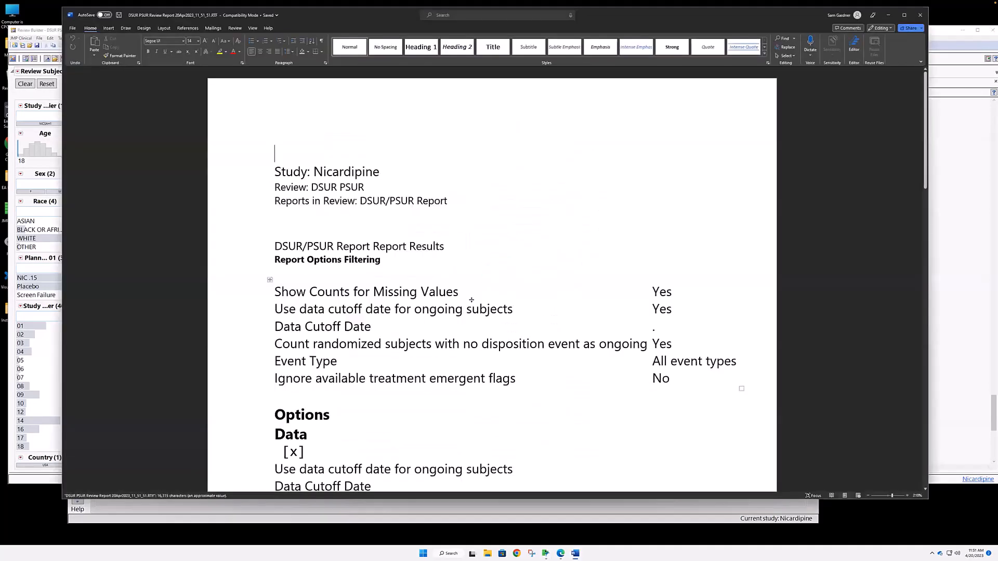
pyautogui.scroll(-5, 524, 248)
pyautogui.scroll(-5, 524, 248)
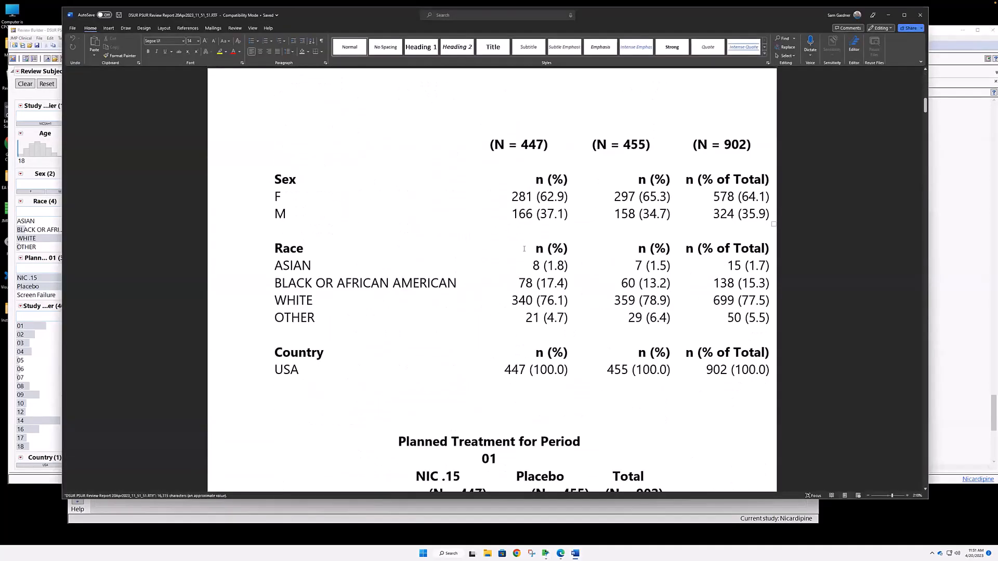
# - Select the Sex heading row and the whole planned treatment table in the exported report, and close the Word document
pyautogui.click(521, 302)
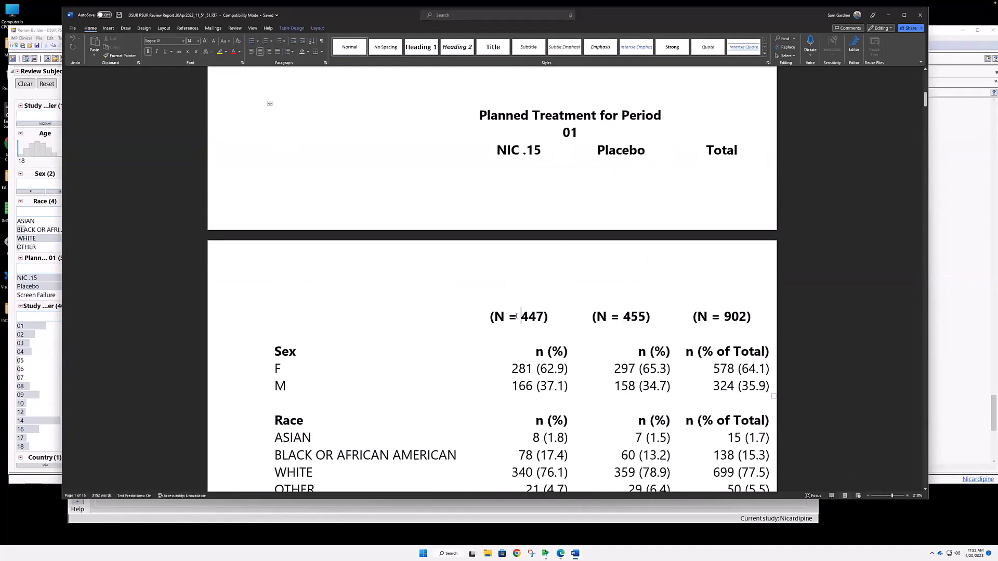
pyautogui.click(537, 343)
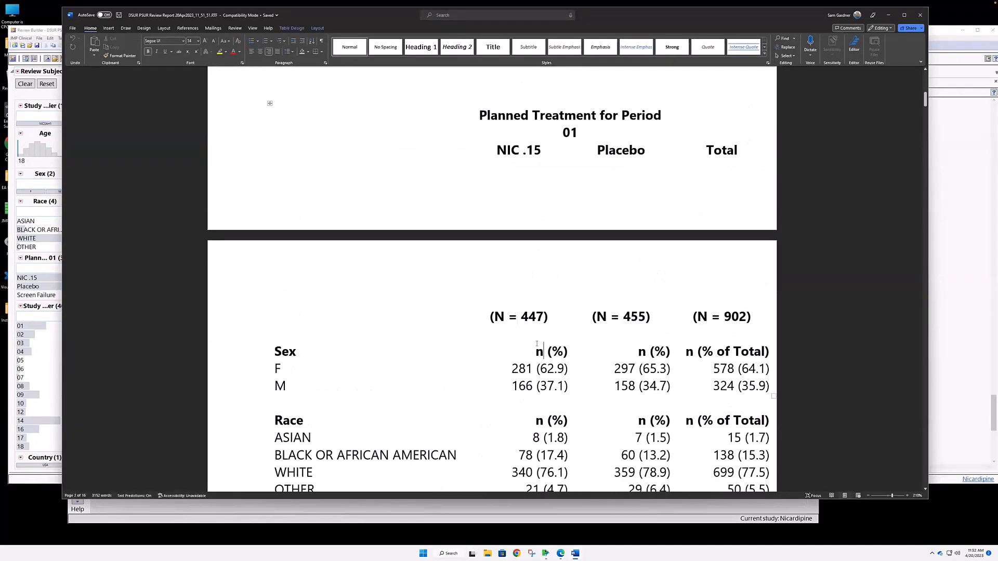
pyautogui.click(264, 351)
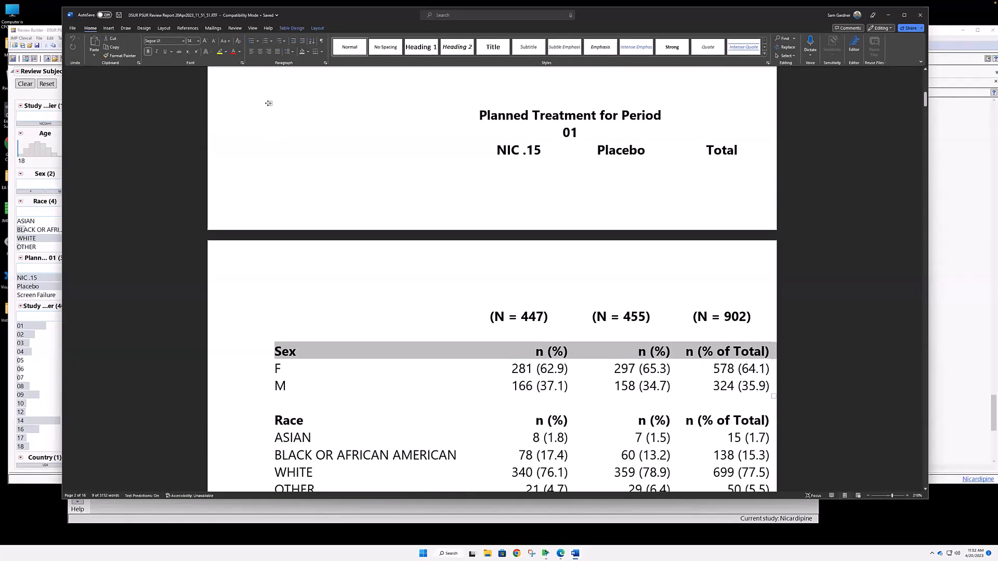
pyautogui.click(270, 104)
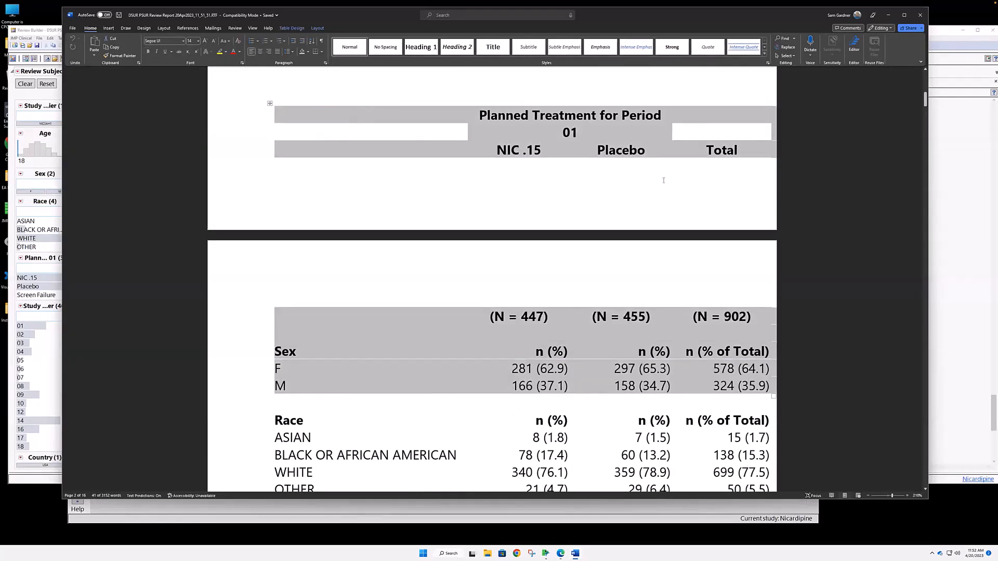
pyautogui.click(919, 18)
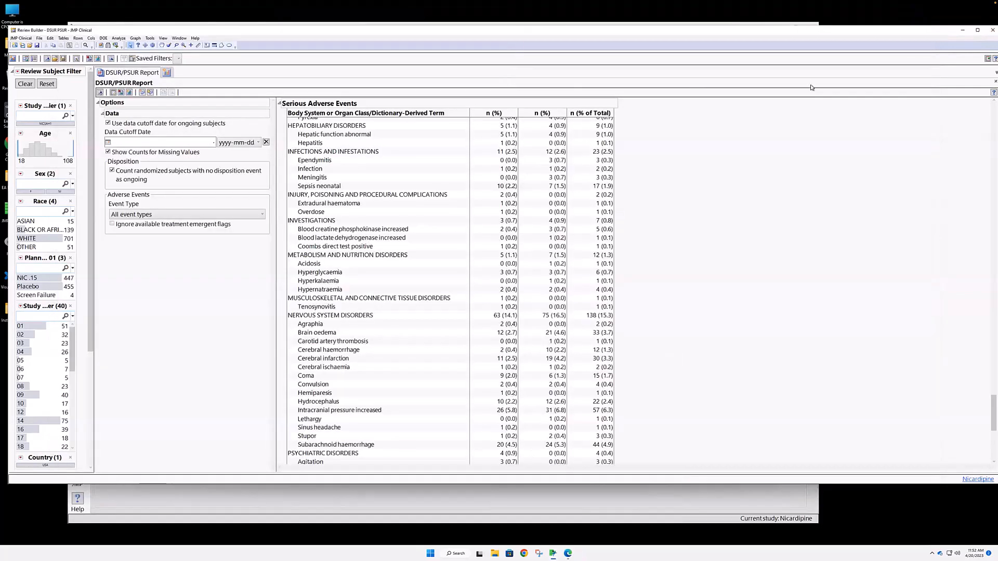
# - Close the DSUR PSUR review and open the Data Quality 1 review
pyautogui.scroll(-1, 826, 111)
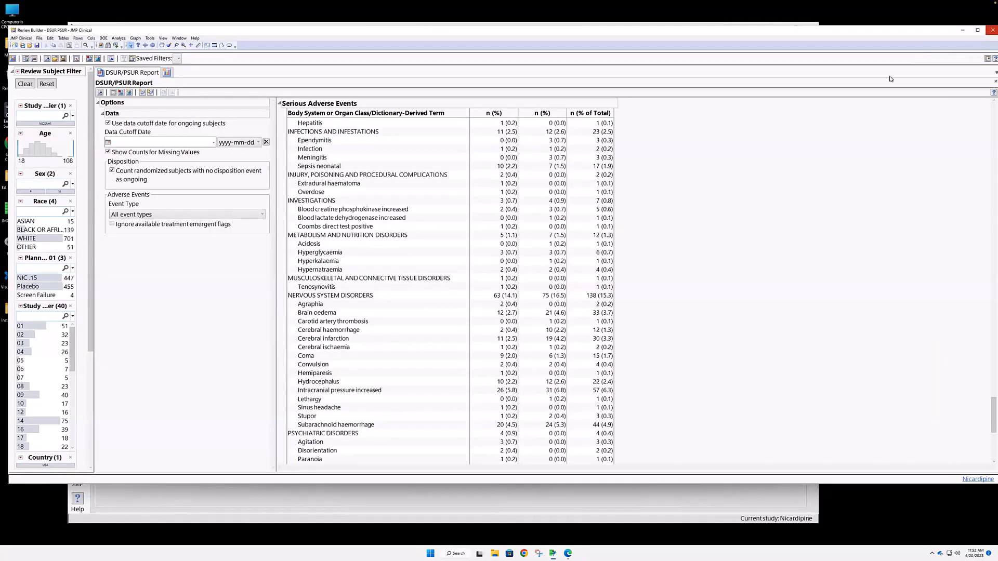
pyautogui.click(993, 29)
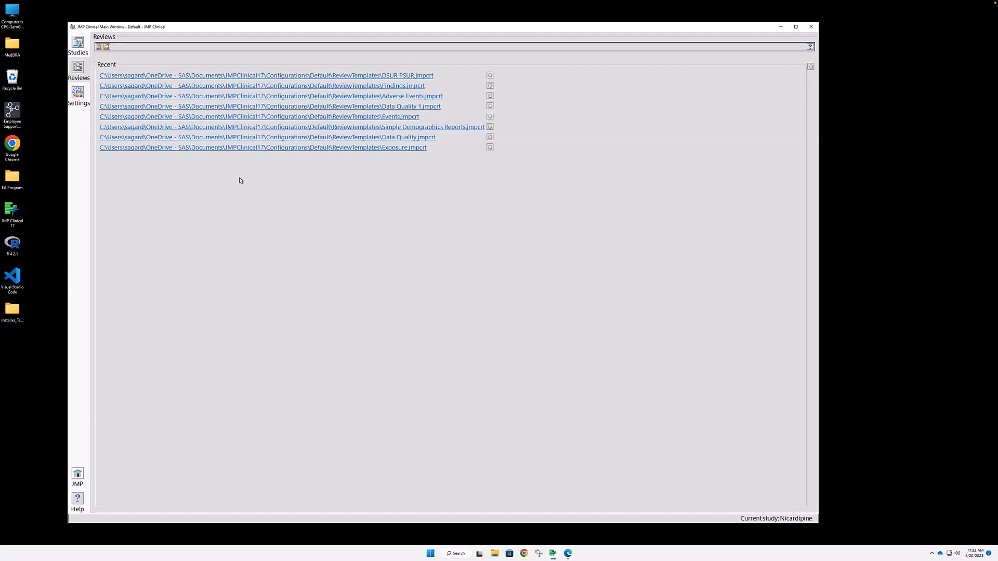
pyautogui.click(254, 149)
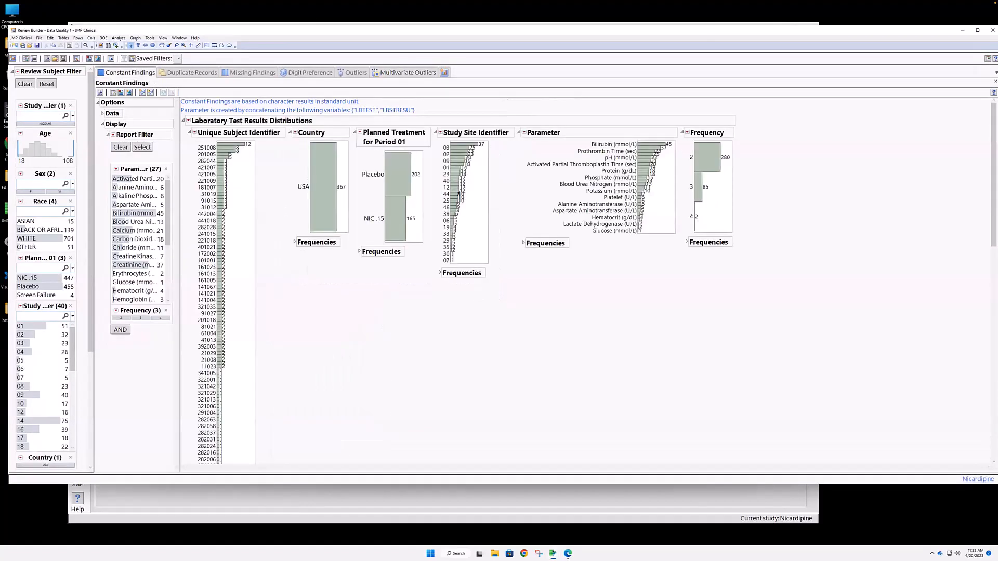
# - View the Multivariate Outliers report by study site and return to the Constant Findings report
pyautogui.click(409, 73)
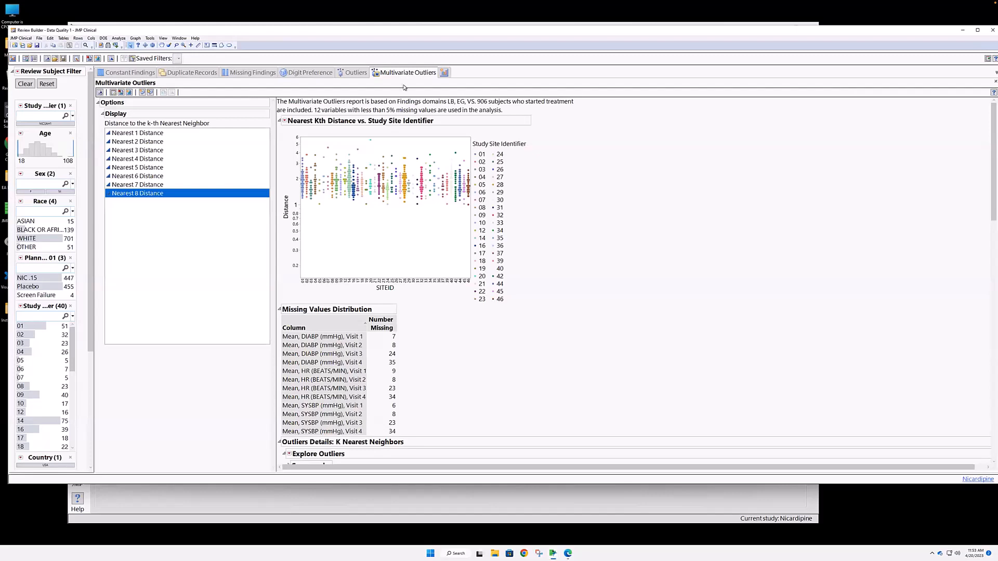
pyautogui.click(130, 73)
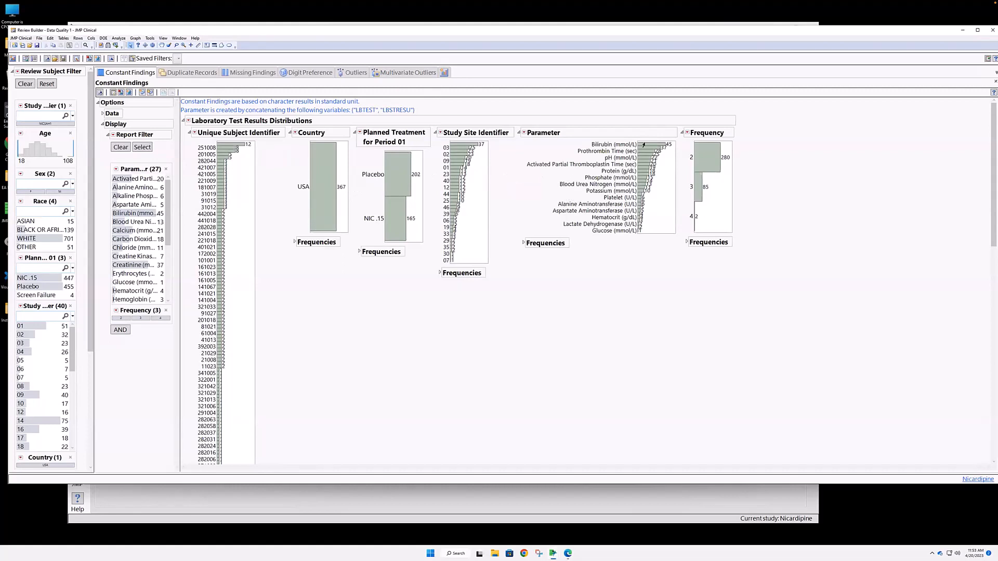
# - In the Constant Findings distributions, select the Bilirubin (mmol/L) parameter bar, and select a single study site's bar instead
pyautogui.moveTo(645, 145)
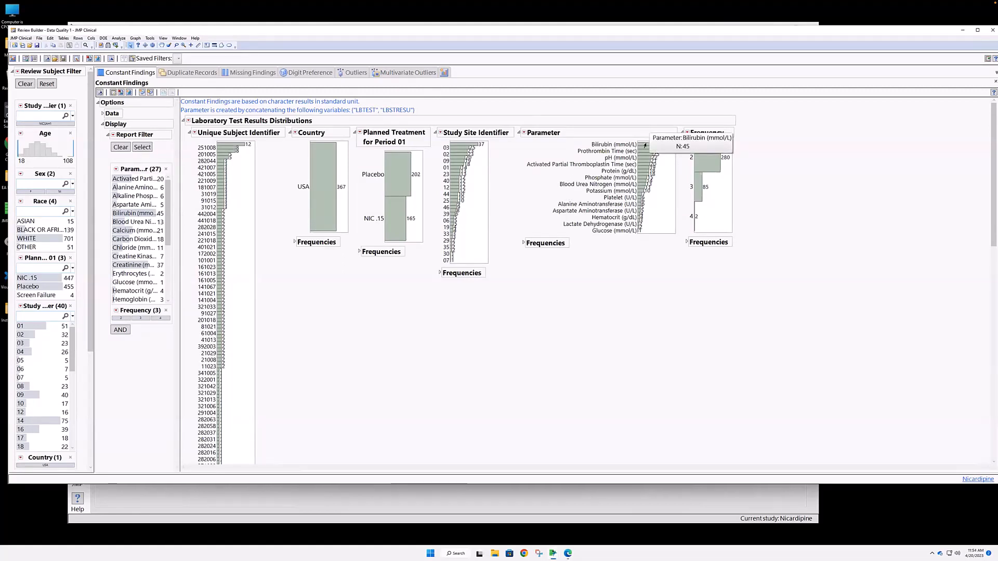
pyautogui.click(645, 146)
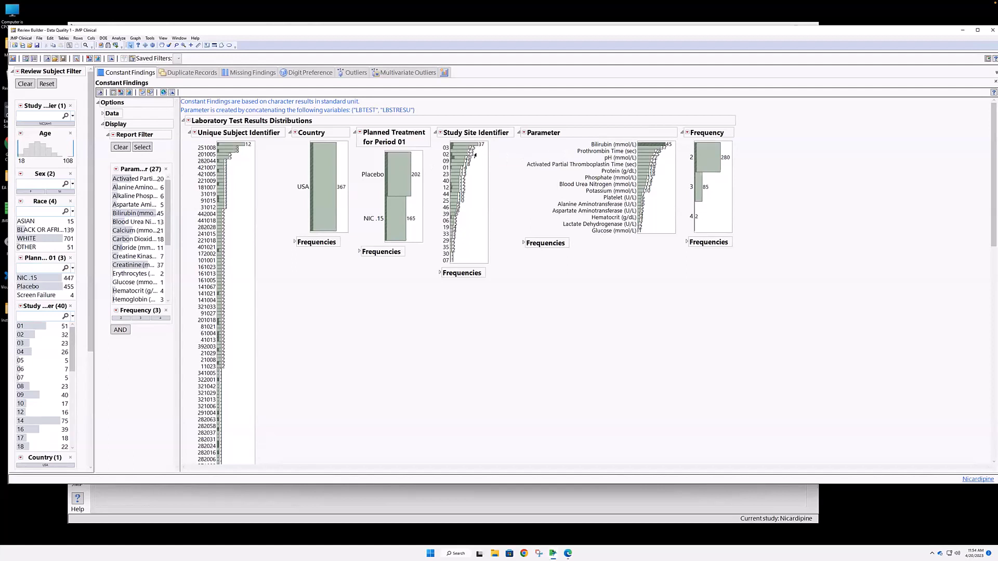
pyautogui.scroll(-1, 475, 155)
pyautogui.scroll(1, 461, 144)
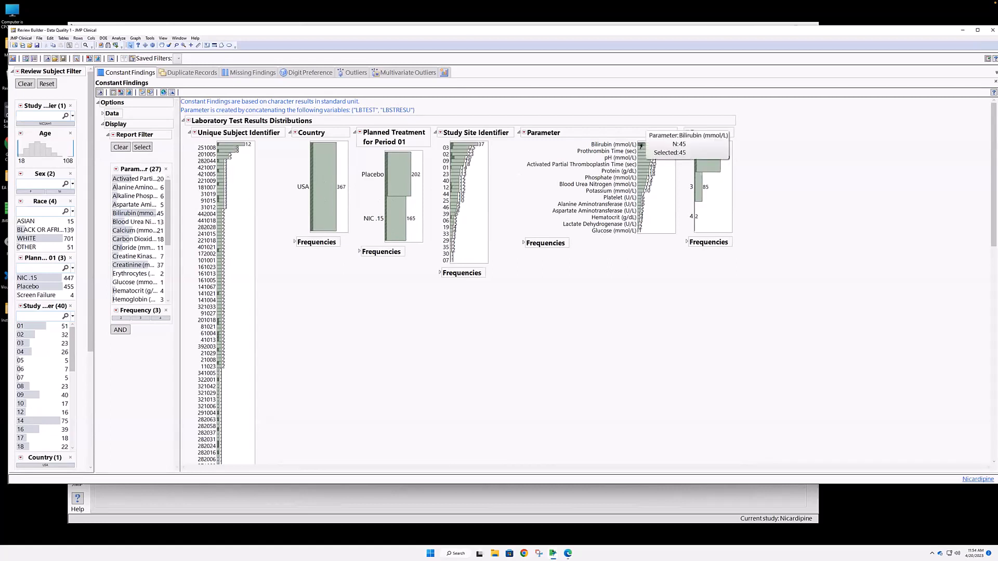
pyautogui.moveTo(459, 168)
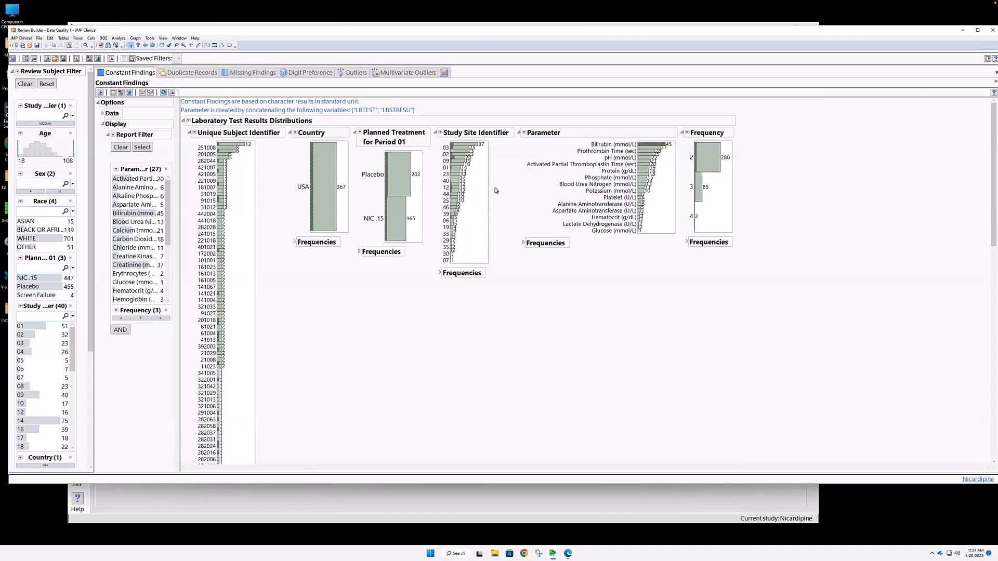
pyautogui.click(476, 197)
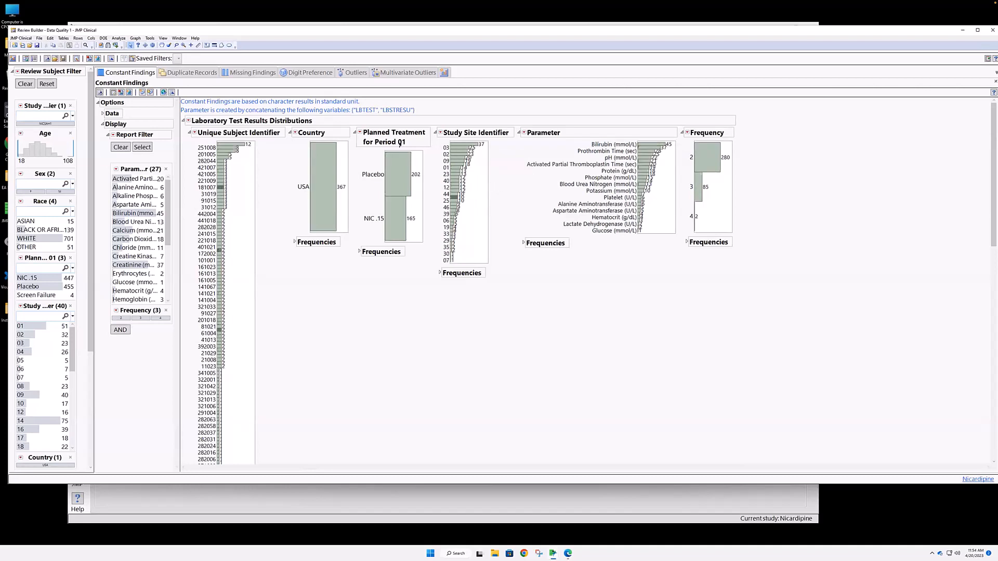
# - View the Duplicate Records report and select study site 29 in its distribution to highlight the related records
pyautogui.click(198, 73)
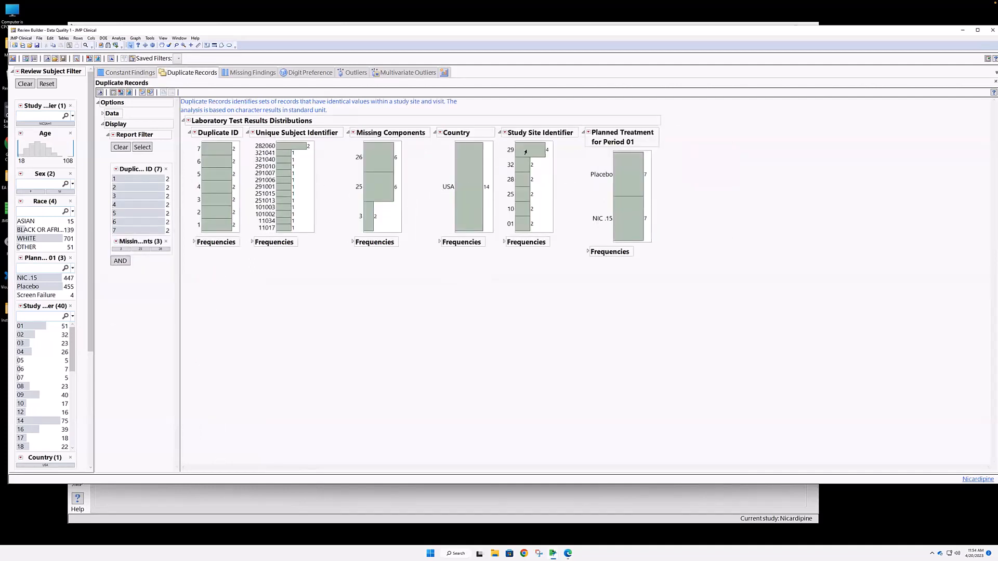
pyautogui.moveTo(529, 152)
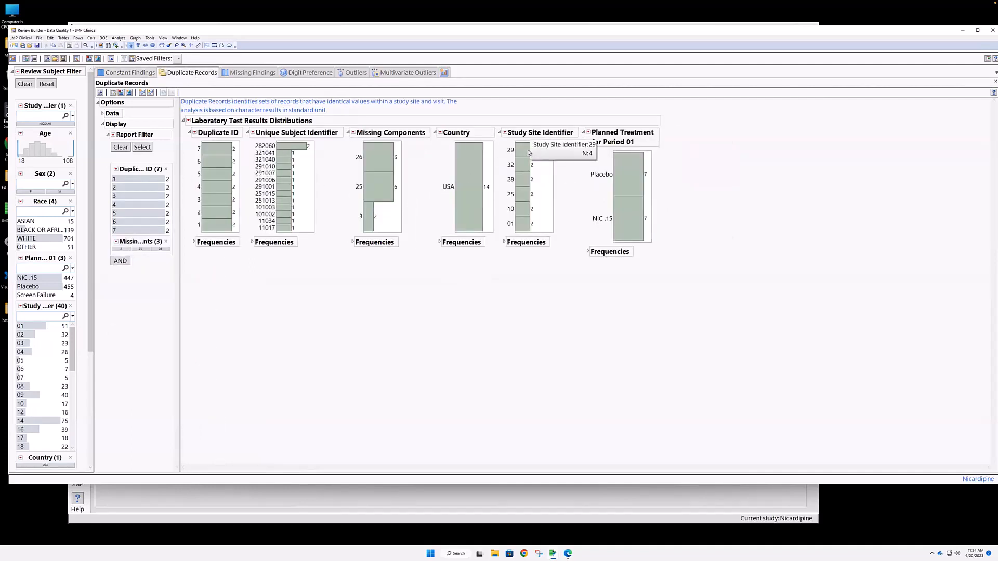
pyautogui.click(520, 154)
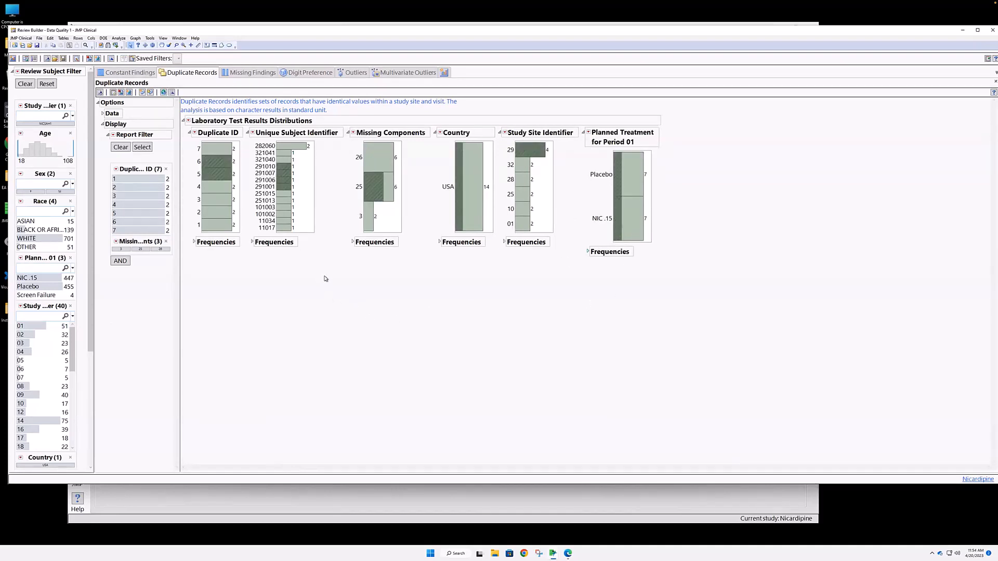
# - Open the Missing Findings report and filter its volcano plot to the Activated Partial Thromboplastin Time (sec) parameter
pyautogui.click(261, 73)
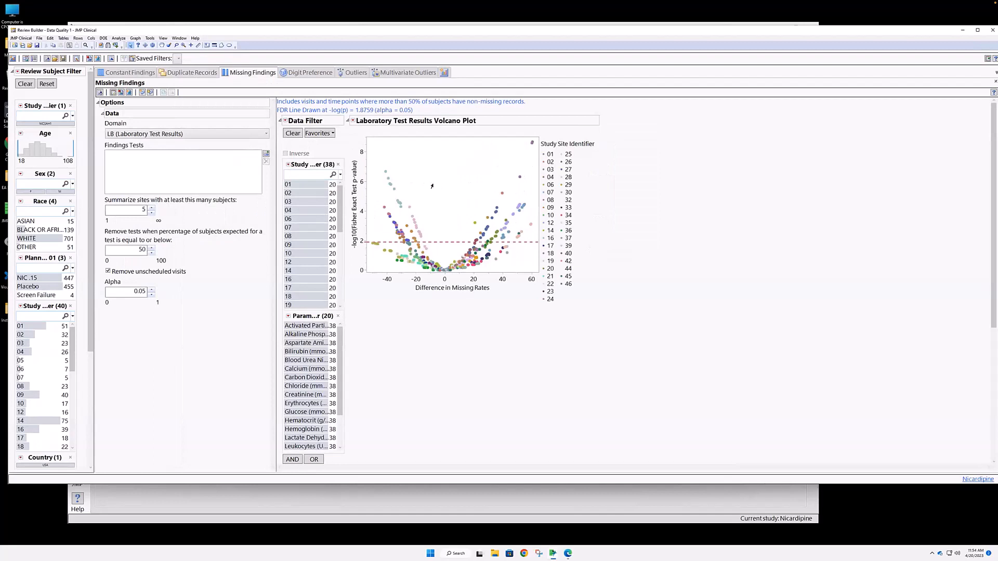
pyautogui.click(310, 326)
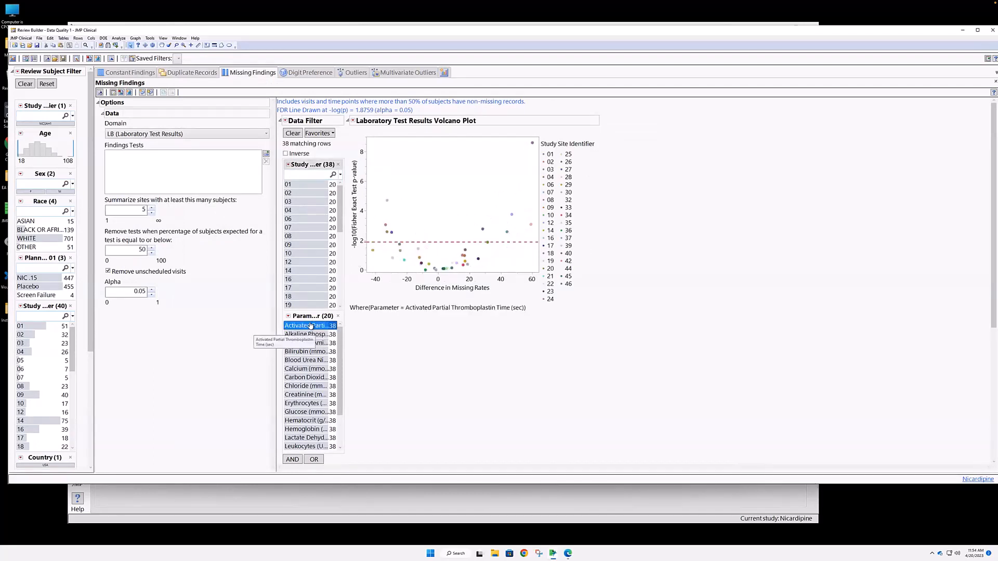
pyautogui.scroll(-1, 310, 327)
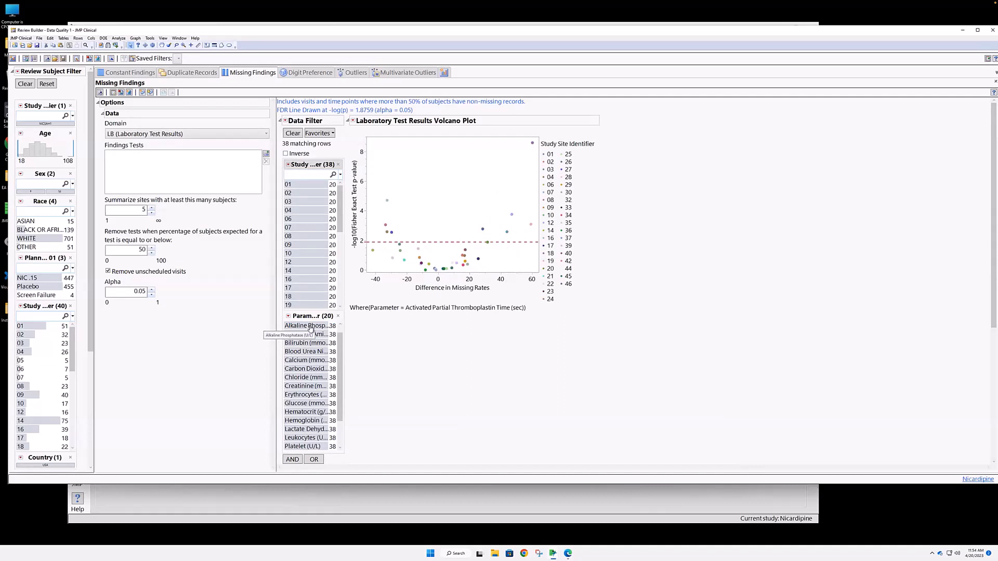
pyautogui.scroll(1, 311, 329)
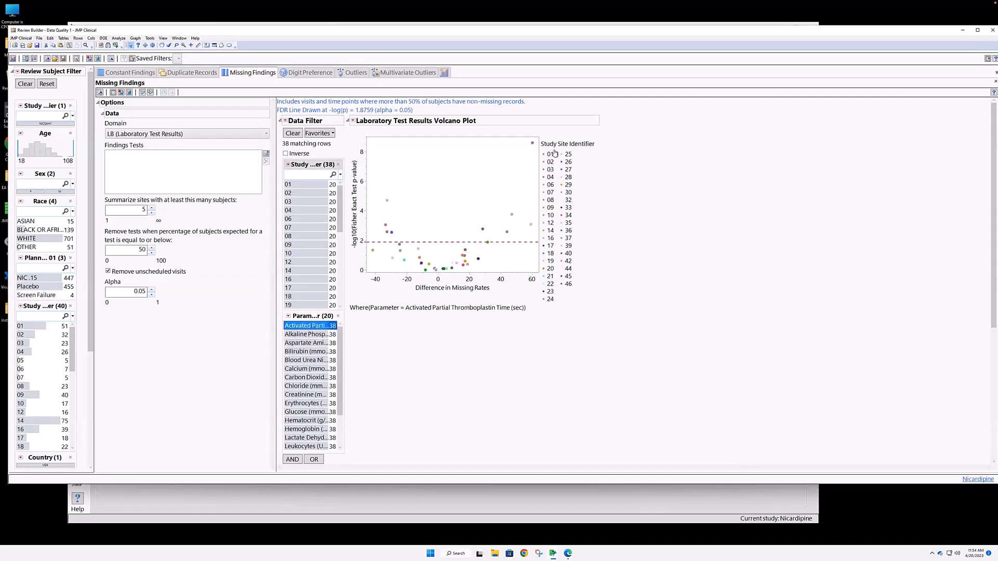
pyautogui.scroll(-1, 541, 148)
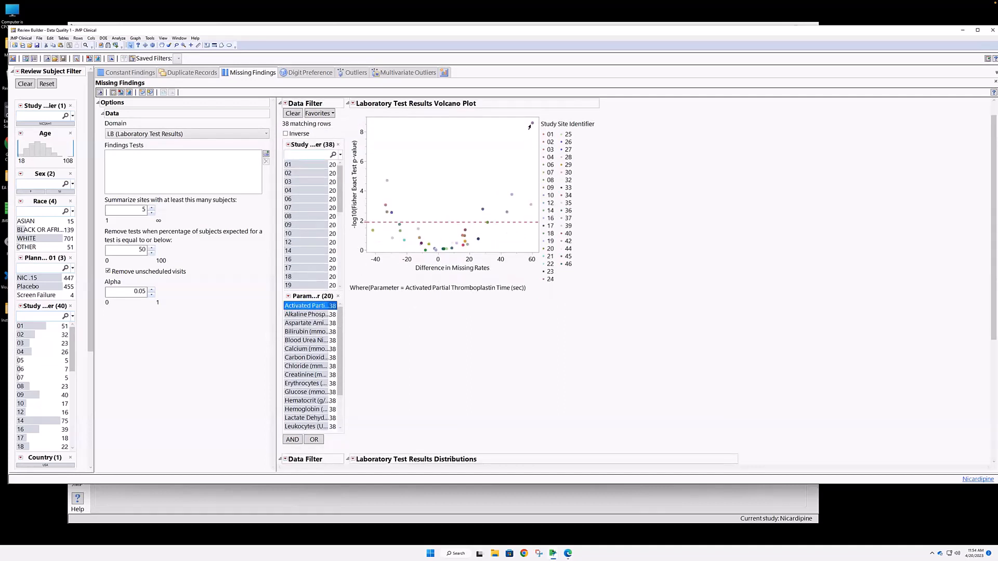
# - Show the report's data tables, select site 18's most significant volcano plot point, and jump to its row in the statistics table
pyautogui.moveTo(532, 126)
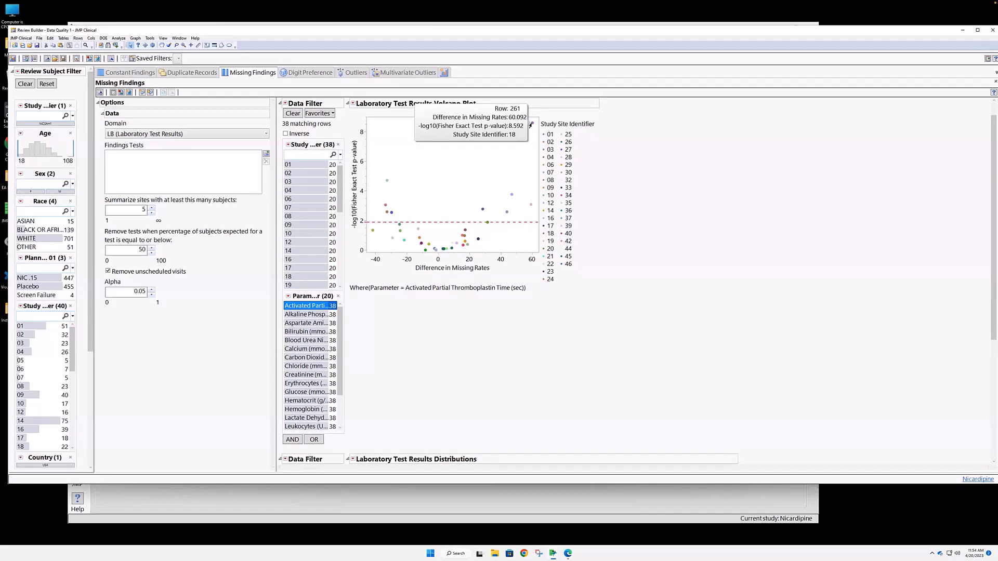
pyautogui.click(114, 94)
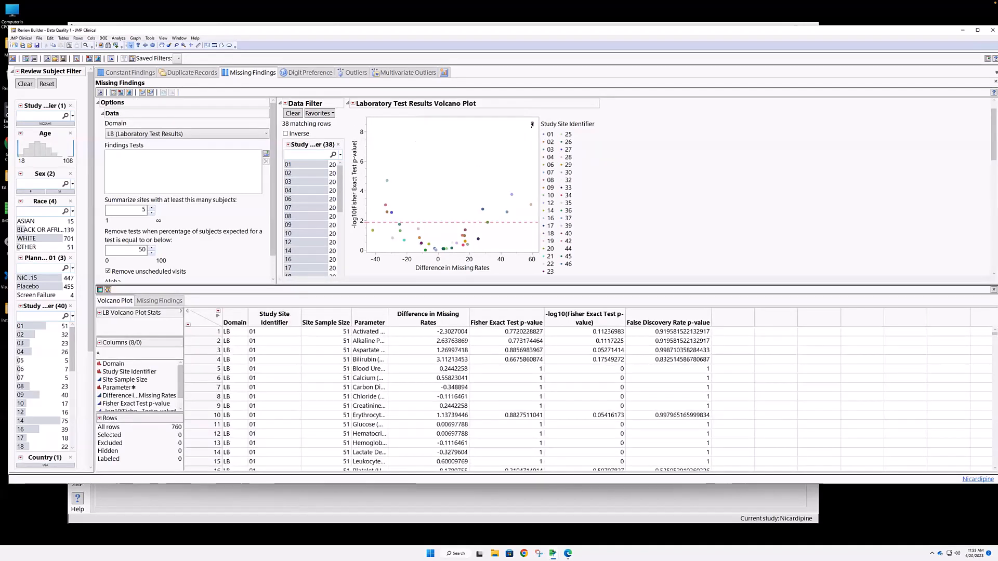
pyautogui.click(532, 124)
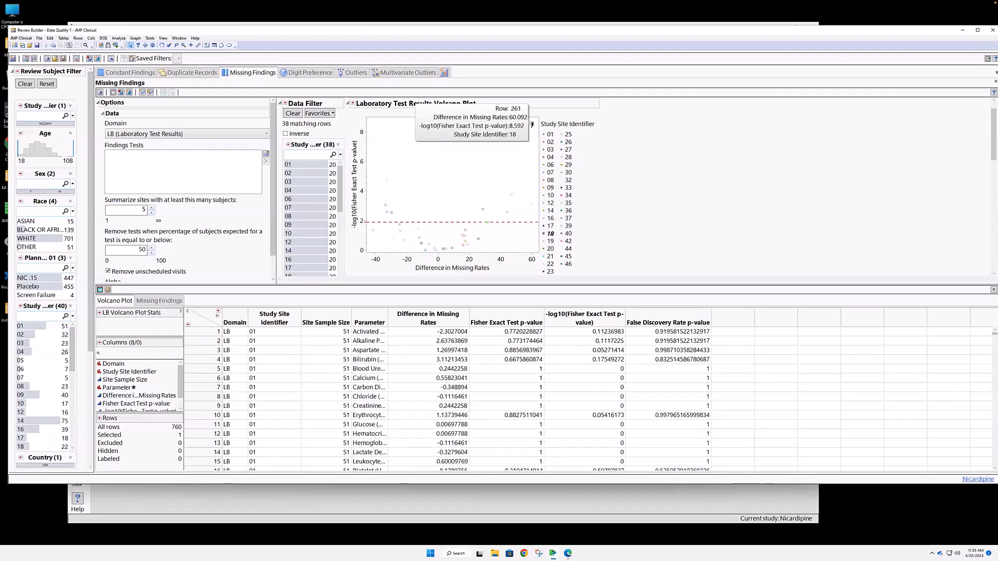
pyautogui.click(77, 38)
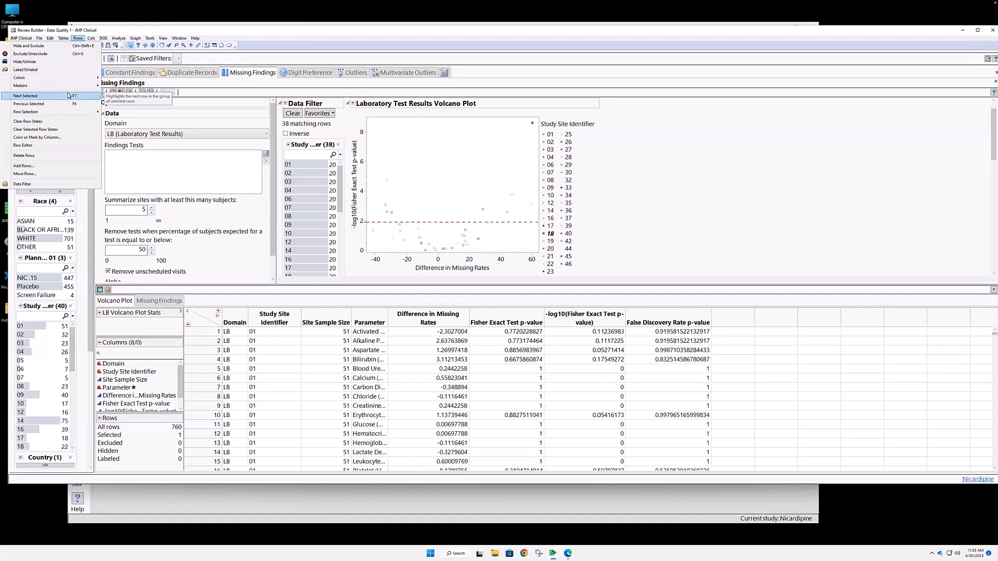
pyautogui.click(68, 96)
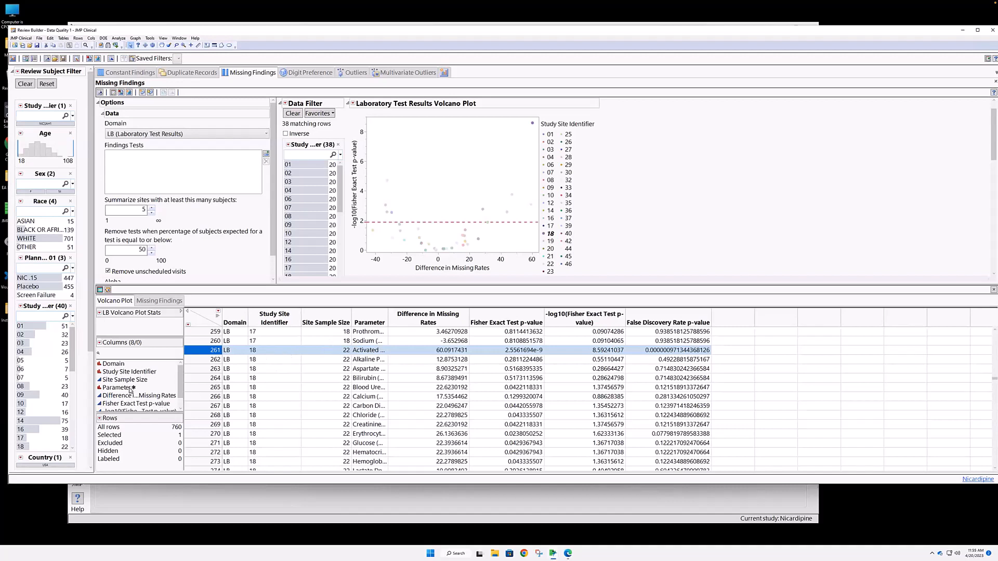
# - Look through the volcano plot statistics columns and the Missing Findings data table, and clear the point selection
pyautogui.scroll(-1, 130, 390)
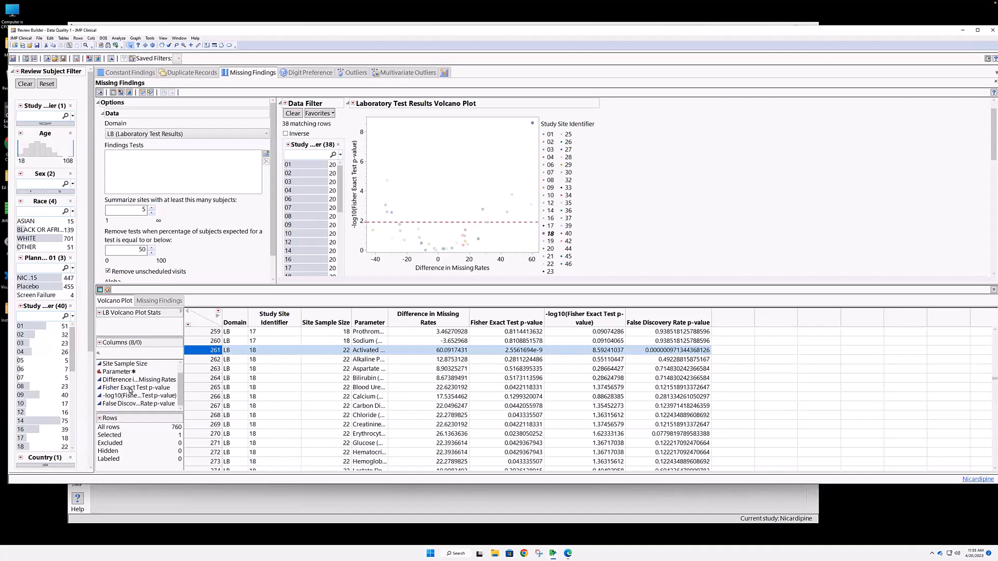
pyautogui.scroll(2, 130, 390)
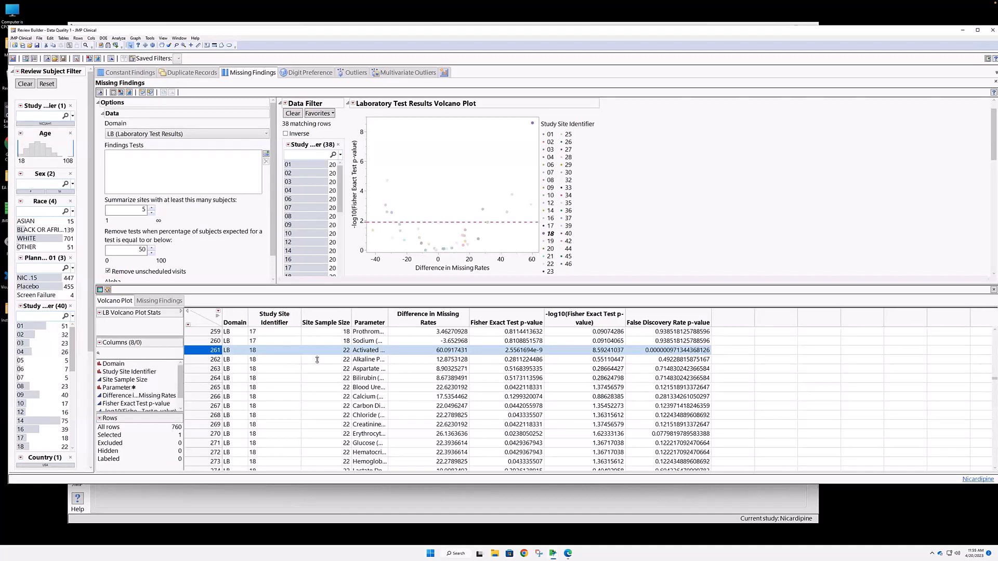
pyautogui.click(161, 302)
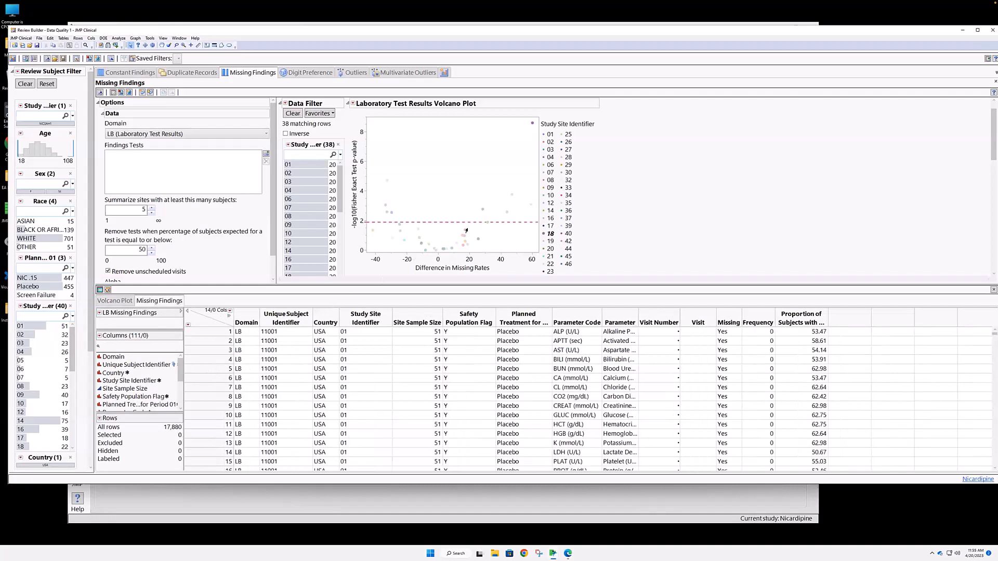
pyautogui.click(520, 150)
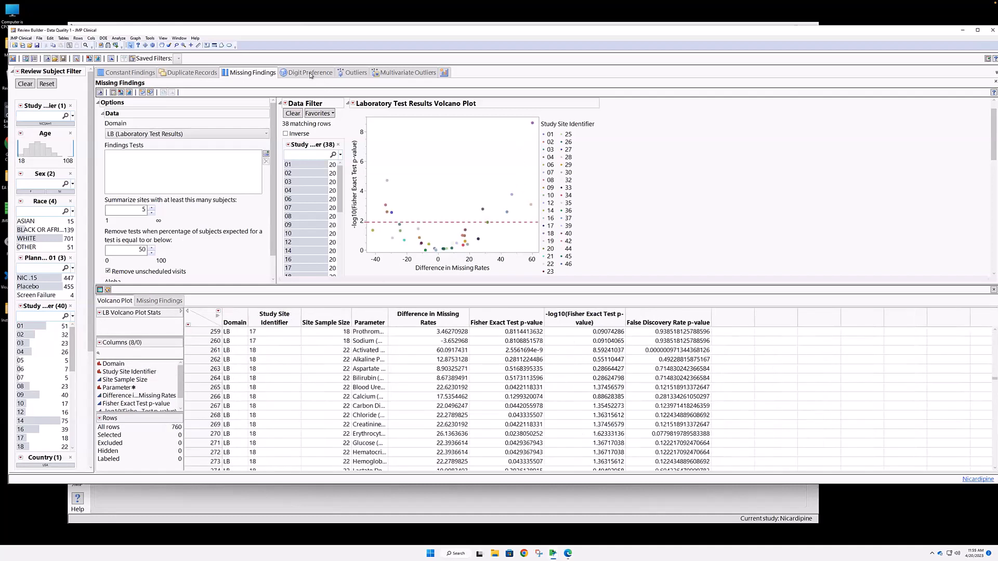
# - Open the Digit Preference report, filter it to Blood Urea Nitrogen (mmol/L), and drill down into site 18's last-digit counts
pyautogui.click(310, 74)
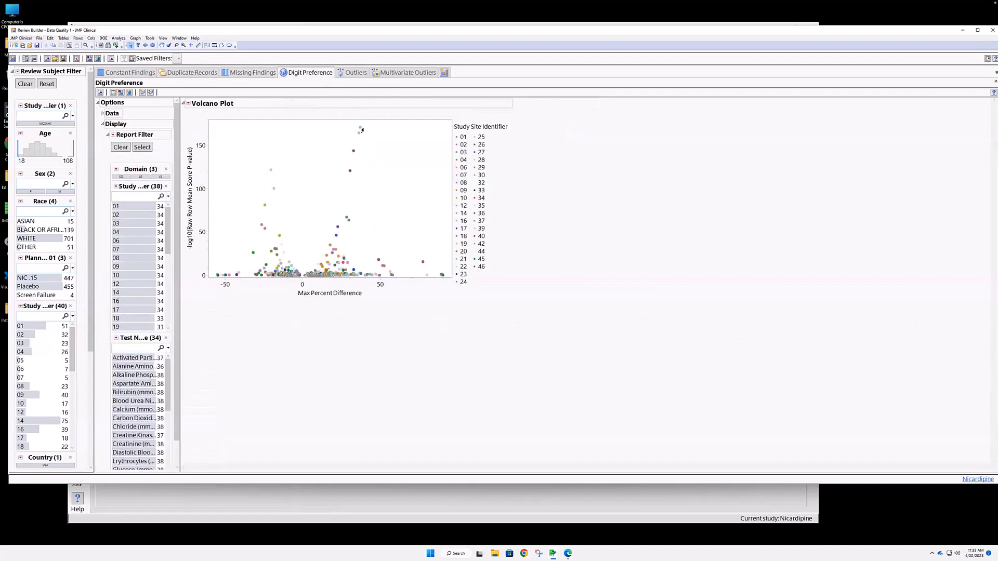
pyautogui.click(128, 402)
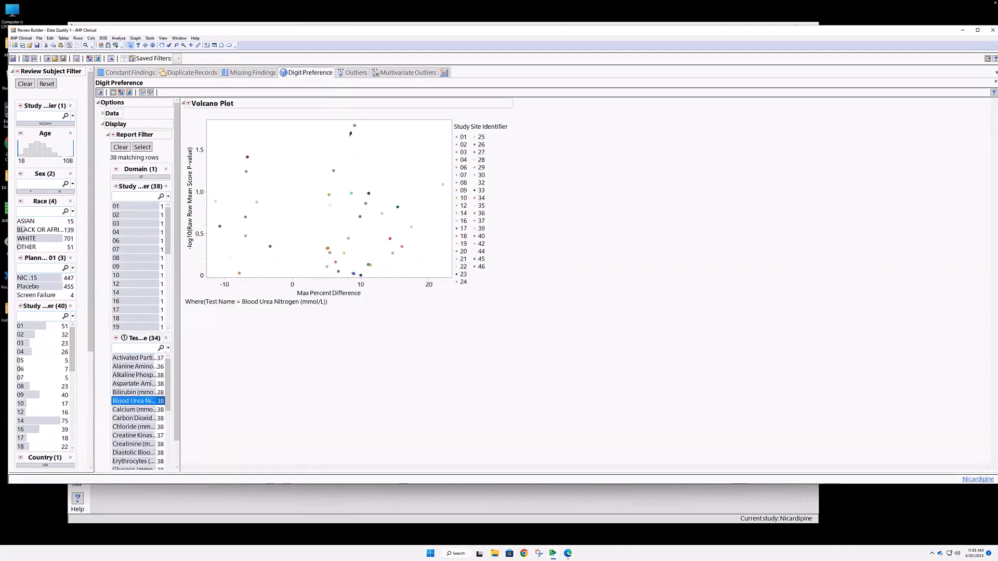
pyautogui.moveTo(353, 127)
pyautogui.click(354, 127)
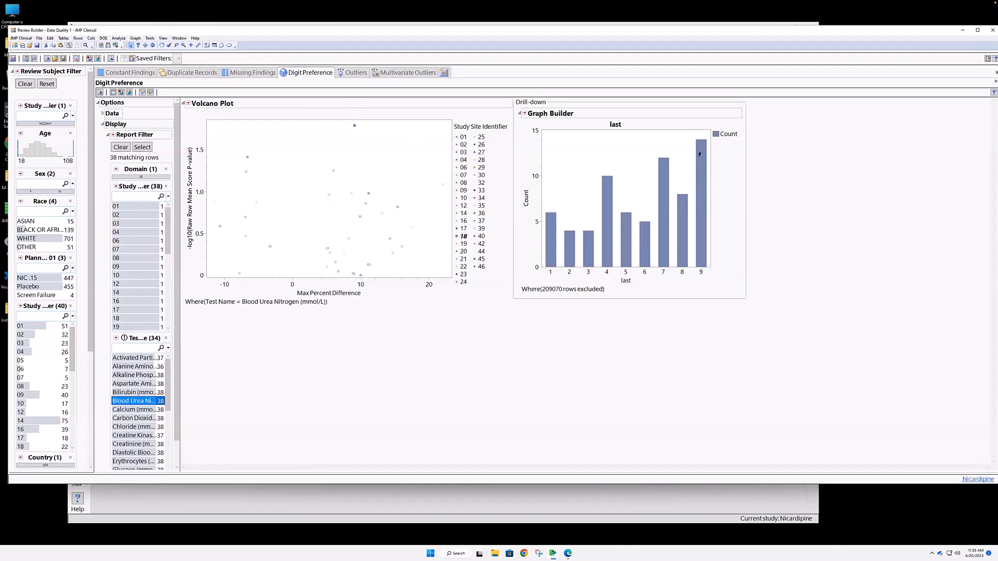
# - Drill down into site 01's last-digit counts for comparison and clear the volcano plot selection
pyautogui.click(347, 177)
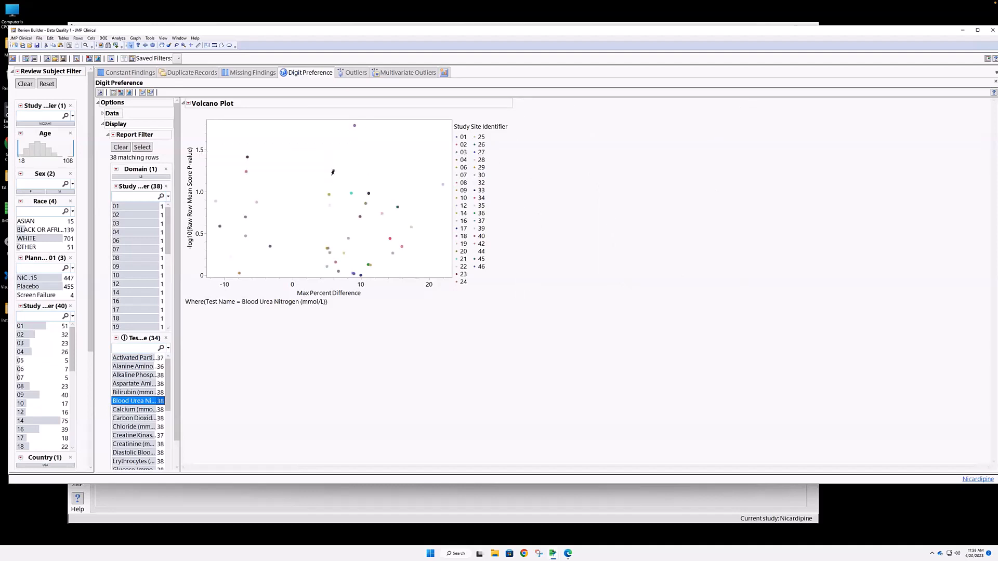
pyautogui.click(333, 172)
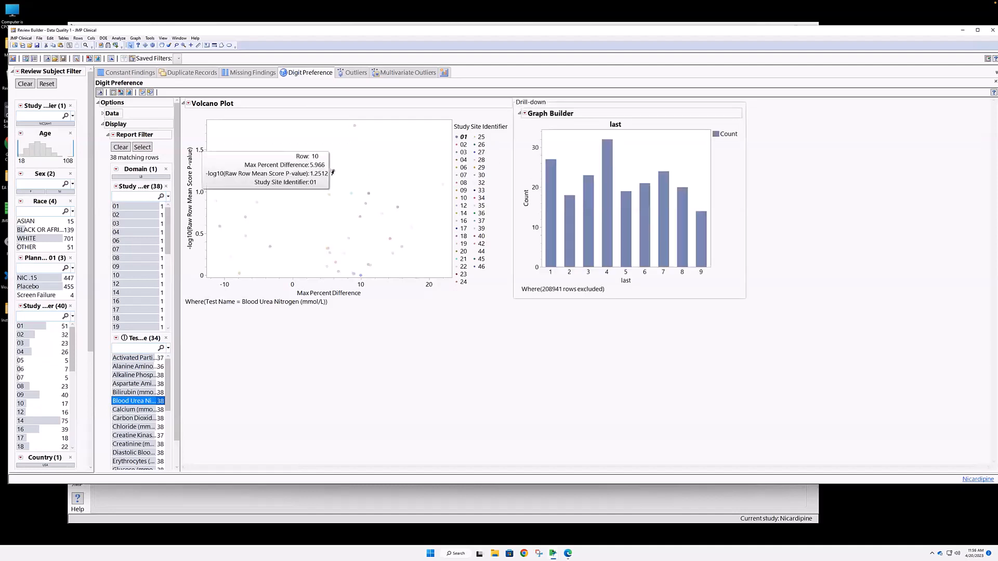
pyautogui.click(368, 194)
# - Filter the Digit Preference plot to Creatinine (mmol/L) and step through the following tests to Partial Pressure Carbon Dioxide (Pa)
pyautogui.scroll(-3, 126, 414)
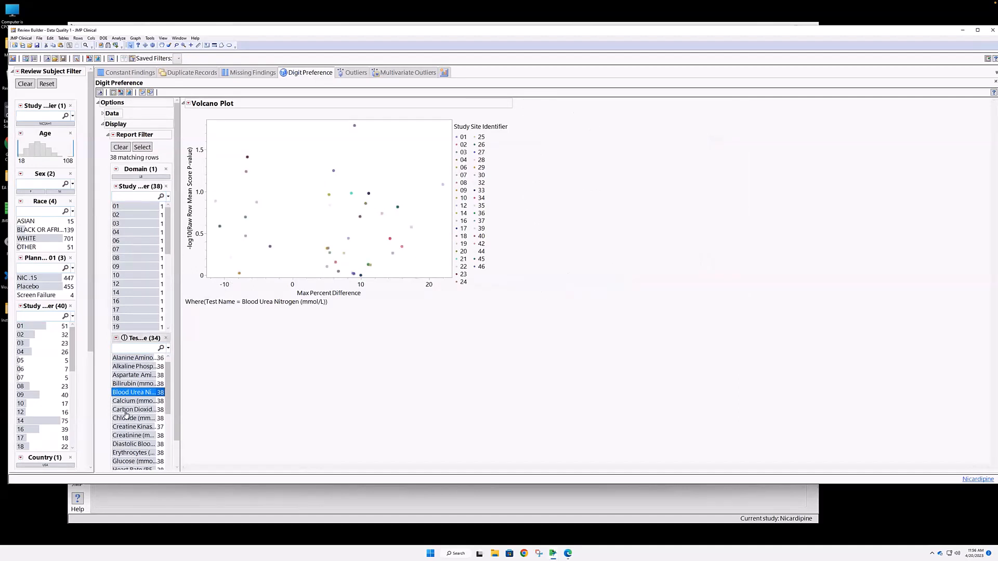
pyautogui.scroll(-1, 126, 414)
pyautogui.click(125, 413)
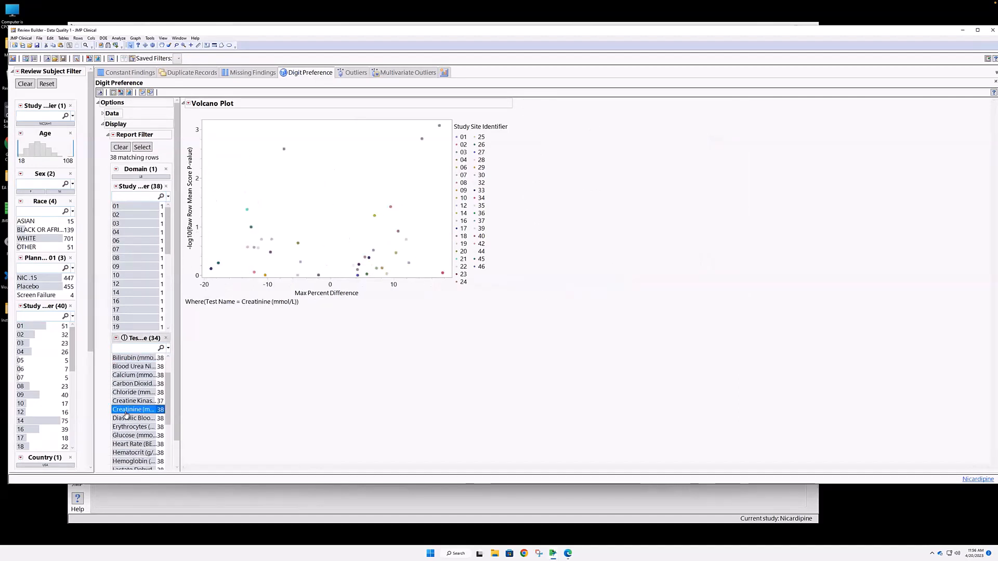
pyautogui.press('Down')
pyautogui.press('Down')
pyautogui.press('Down')
pyautogui.press('Down')
pyautogui.press('Down')
pyautogui.press('Down')
pyautogui.press('Down')
pyautogui.press('Down')
pyautogui.press('Down')
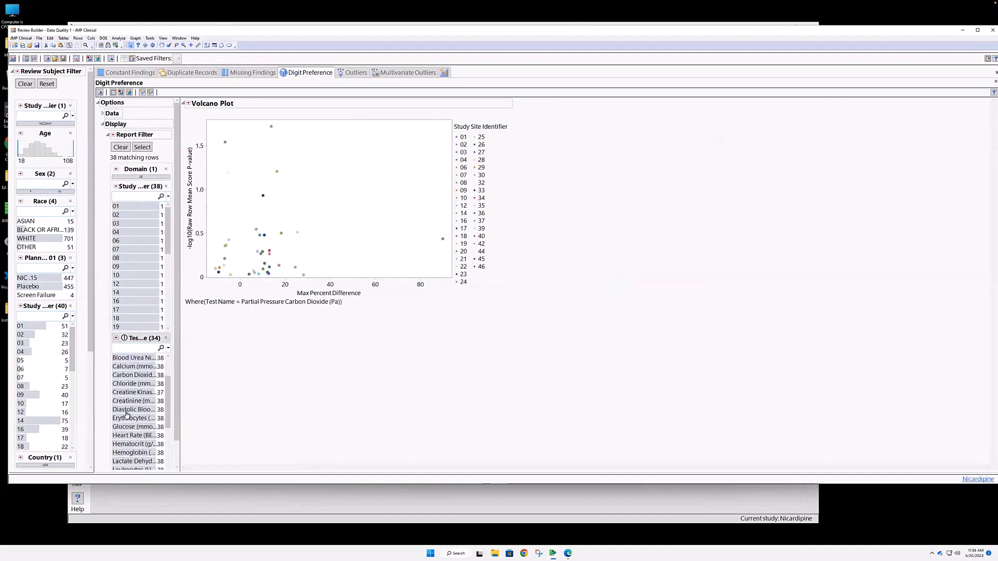
# - Filter the Digit Preference volcano plot to the pH (mmol/L) test
pyautogui.scroll(-2, 151, 409)
pyautogui.scroll(-3, 152, 409)
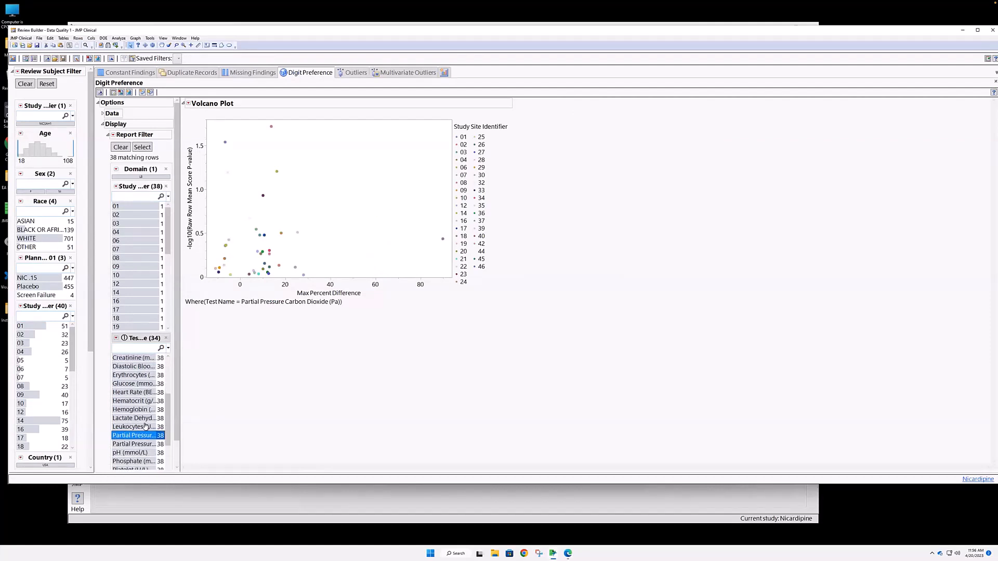
pyautogui.click(137, 452)
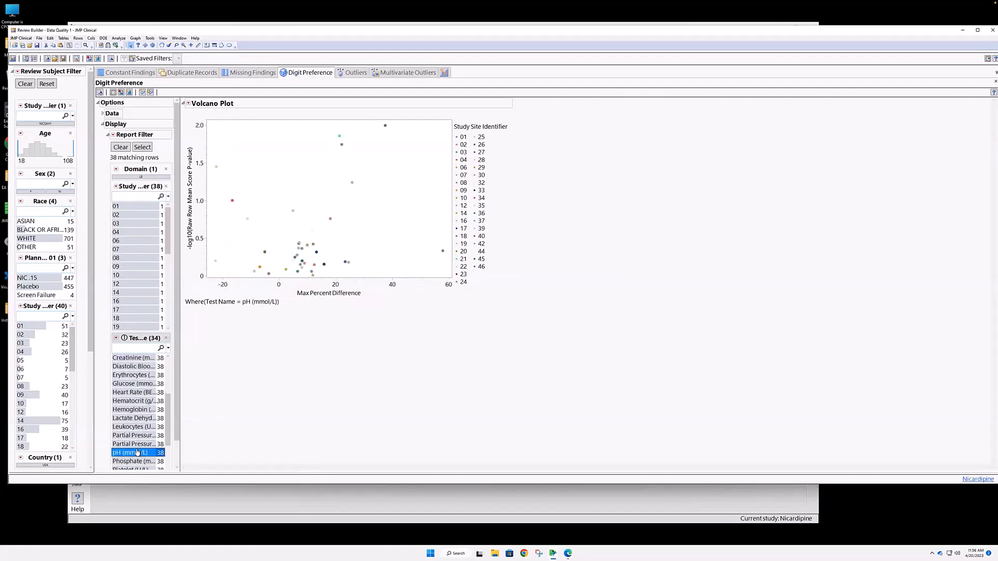
# - Drill down into the last-digit counts of sites 26 and 21 for pH, and clear the point selection
pyautogui.click(384, 127)
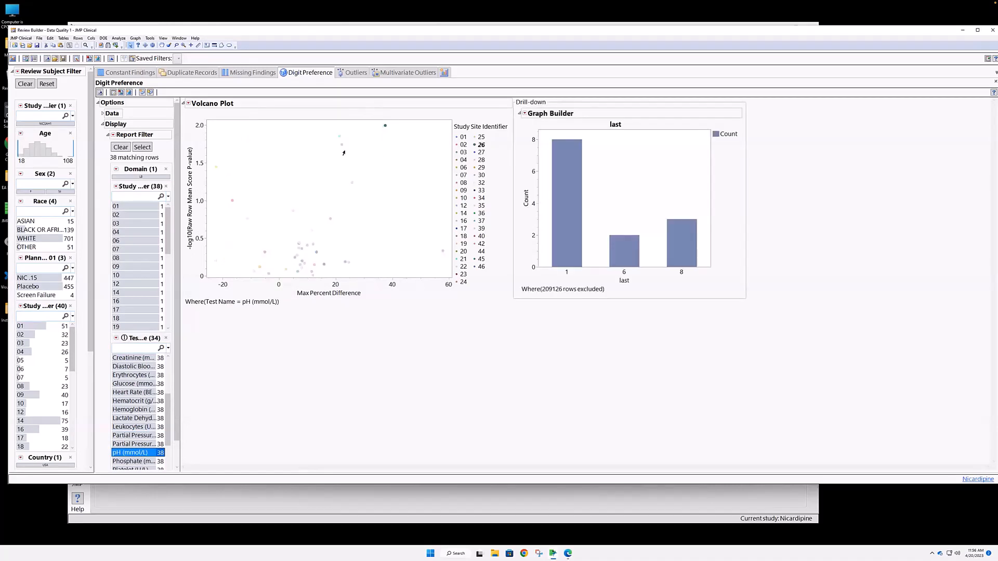
pyautogui.click(339, 136)
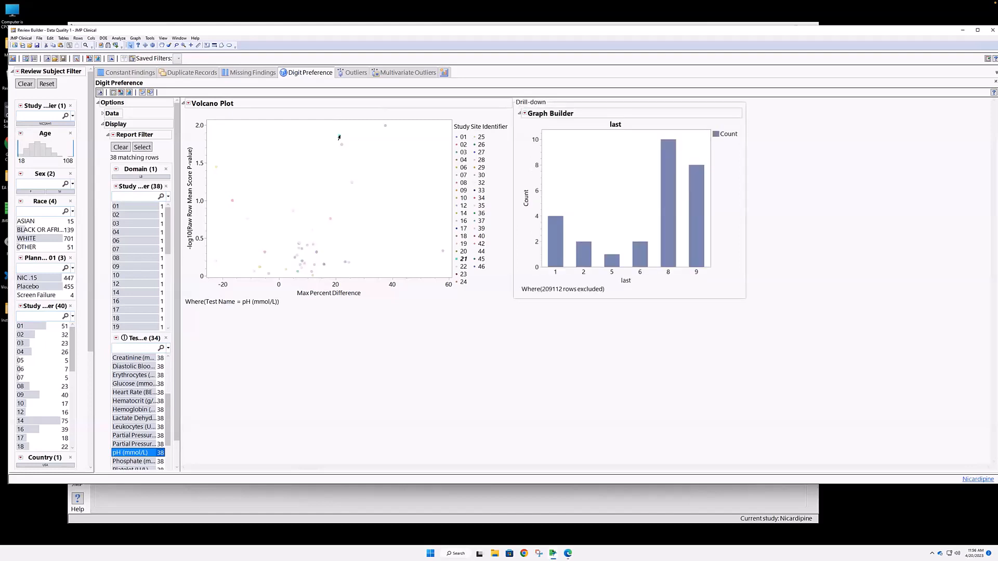
pyautogui.click(341, 145)
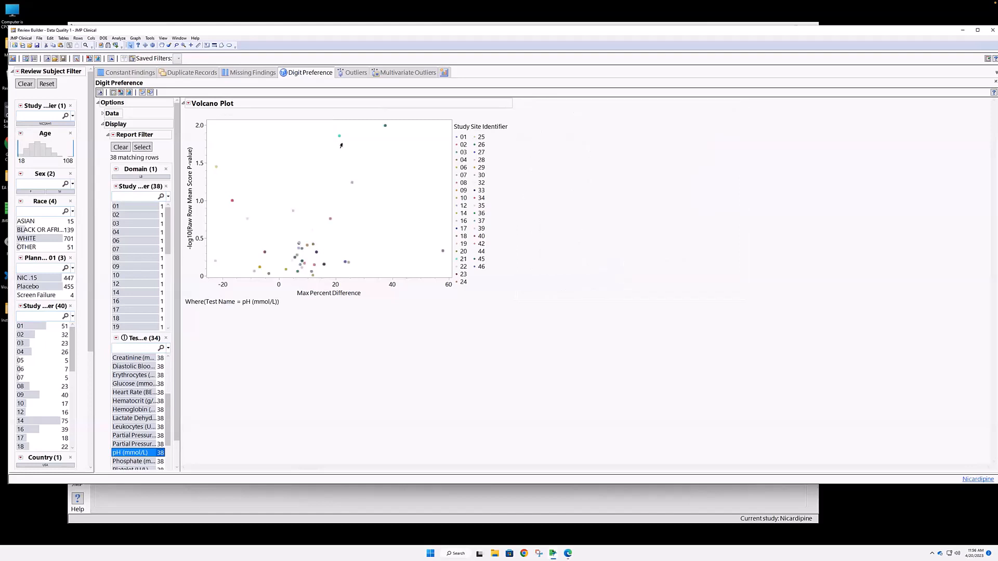
# - Drill down into the pH last-digit counts of sites 07 and 18, clear the selection, and drill down into site 26
pyautogui.click(352, 182)
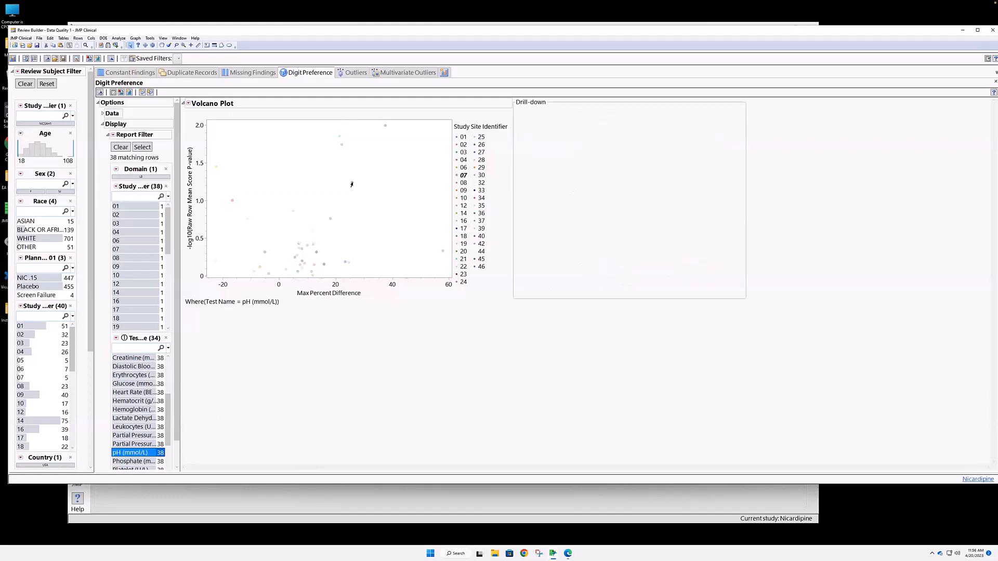
pyautogui.click(443, 252)
pyautogui.click(442, 252)
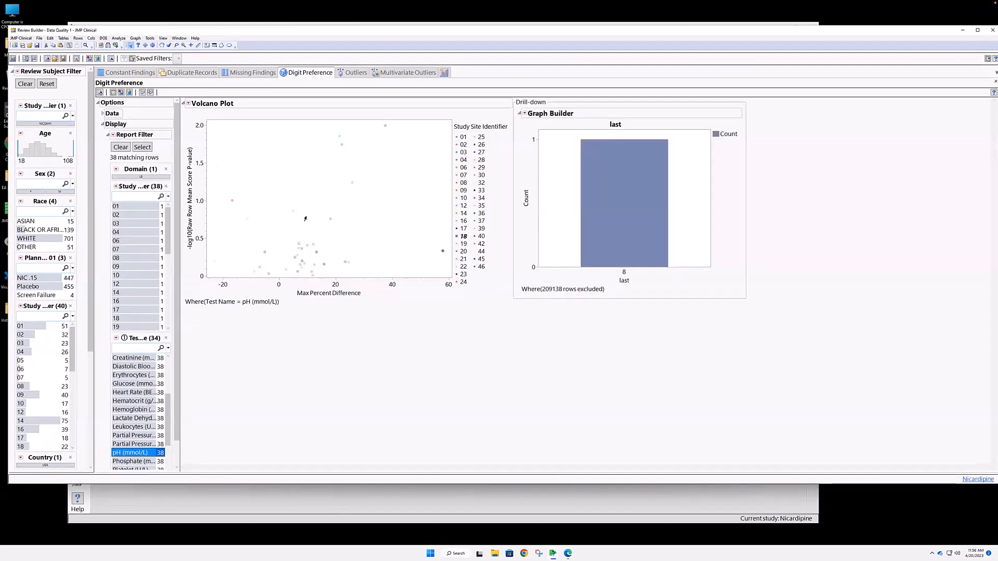
pyautogui.click(278, 189)
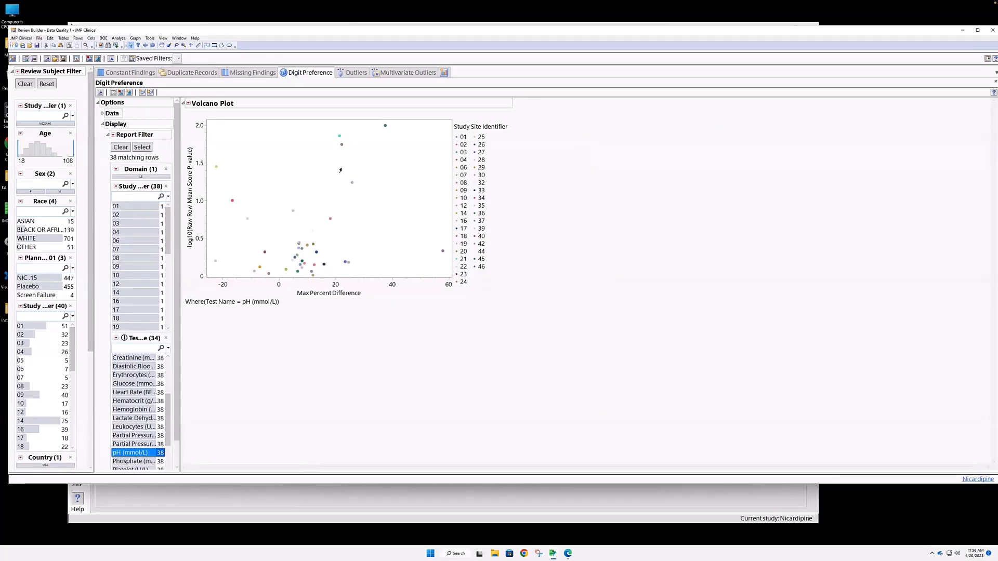
pyautogui.click(385, 127)
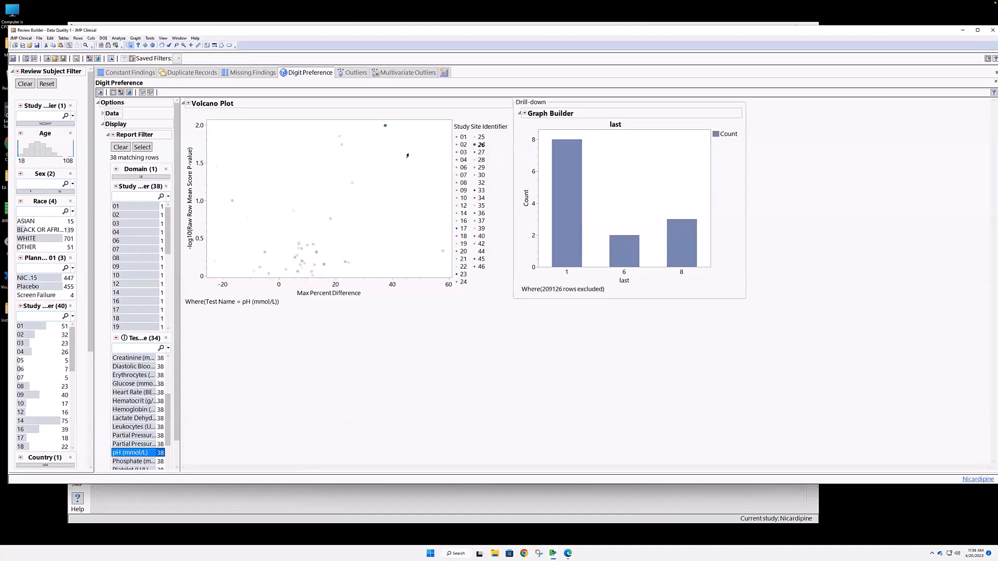
# - Filter the Outliers report to Aspartate Aminotransferase (U/L) and inspect the details of site 14's most extreme point in the study site plot
pyautogui.click(357, 73)
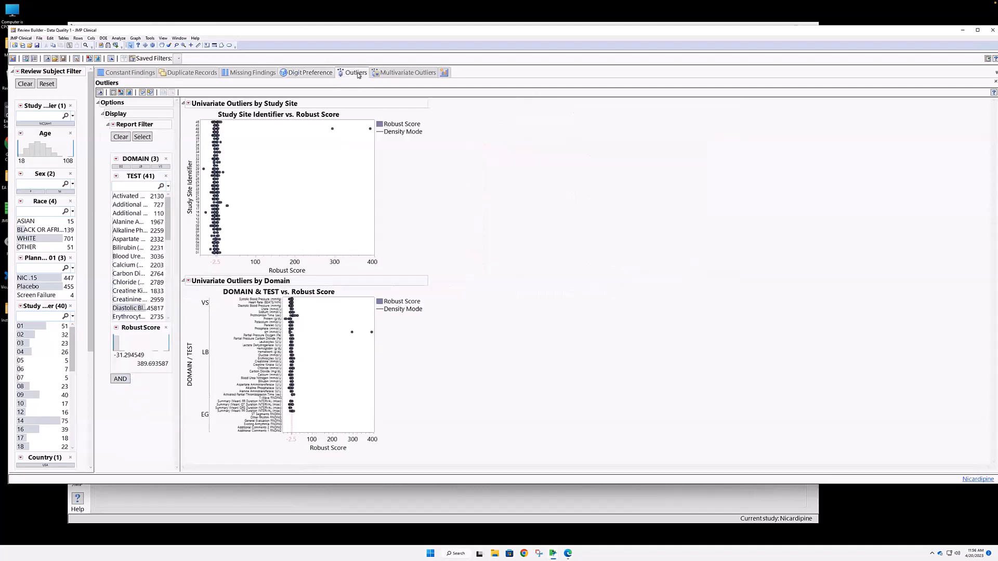
pyautogui.scroll(-1, 129, 207)
pyautogui.click(129, 205)
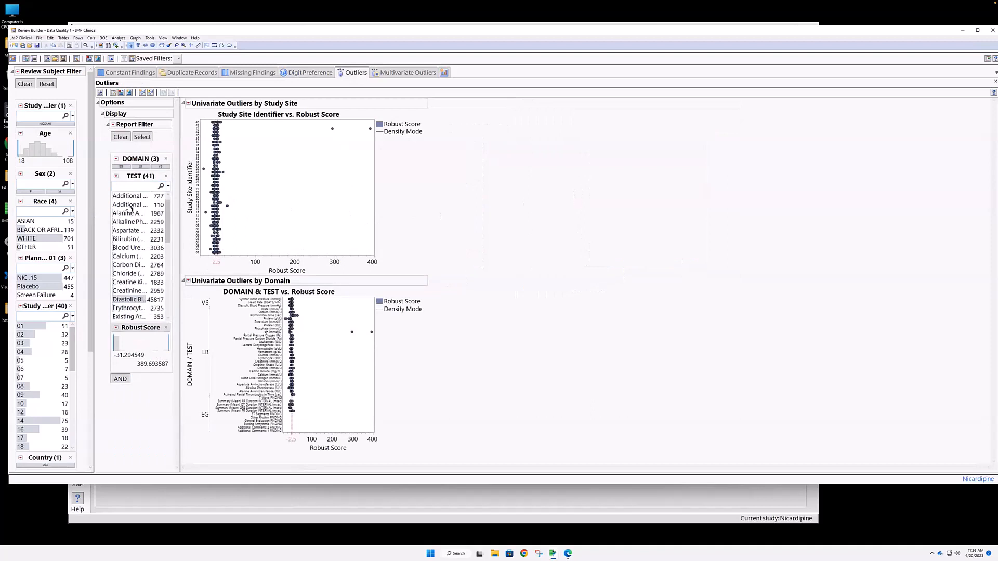
pyautogui.click(129, 231)
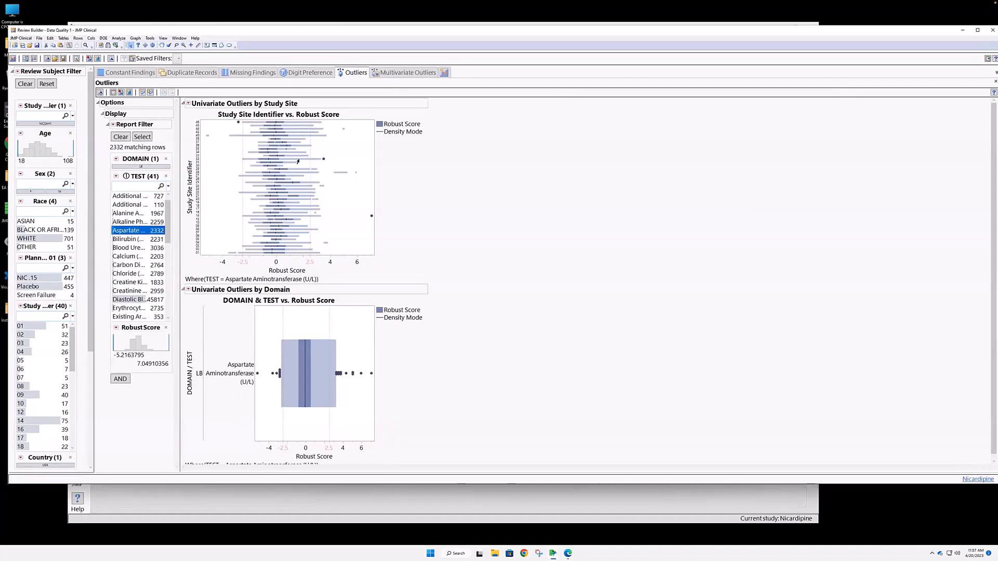
pyautogui.scroll(-1, 212, 126)
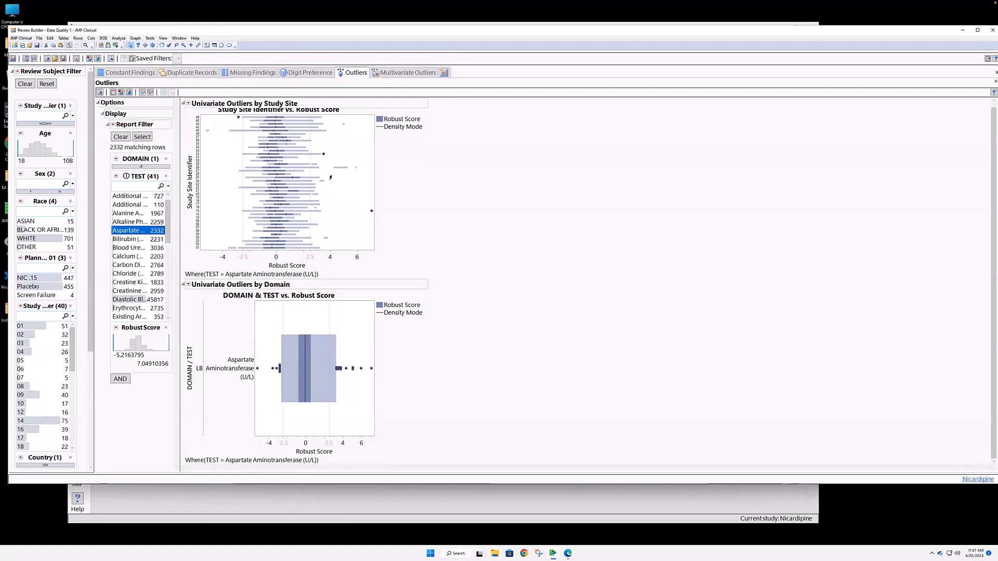
pyautogui.moveTo(370, 212)
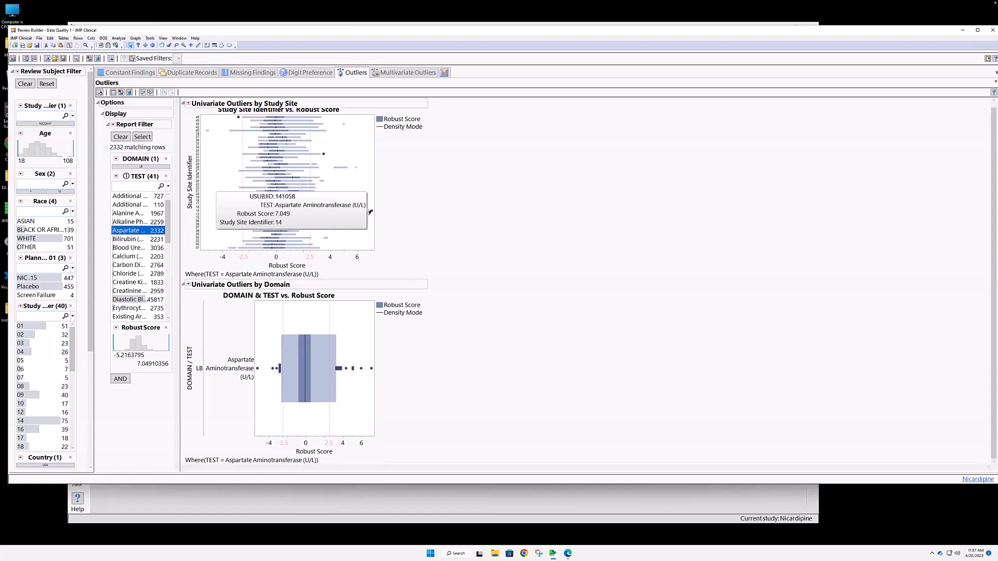
# - In the Multivariate Outliers report, select site 20's most distant subject, switch the plot to Nearest 5 Distance, and review the report's lower sections
pyautogui.click(404, 76)
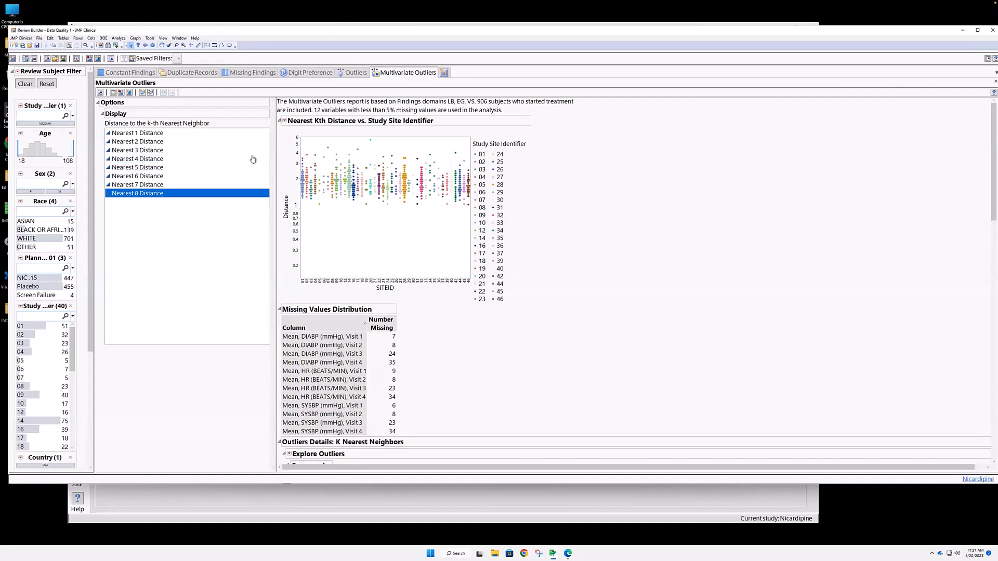
pyautogui.click(369, 141)
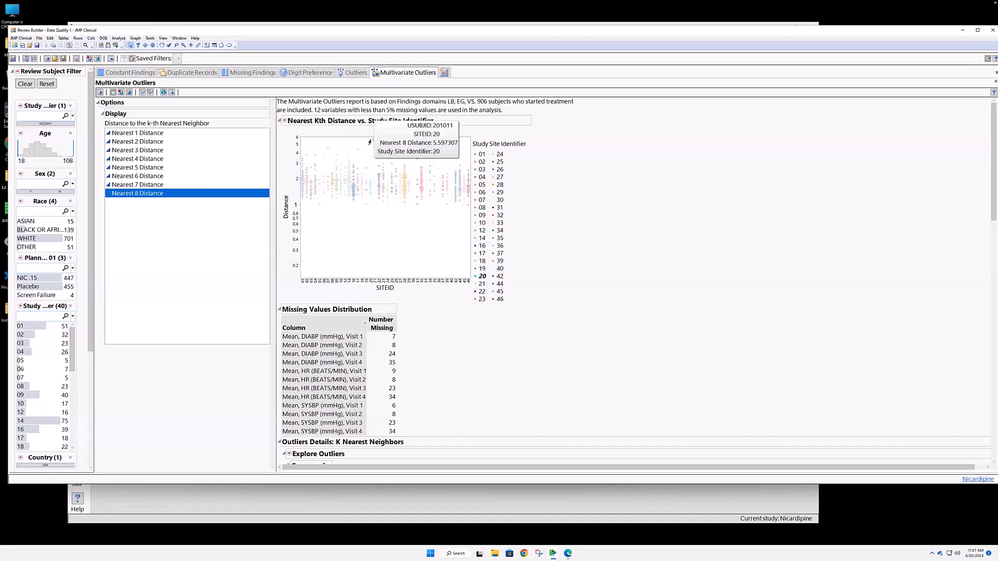
pyautogui.click(139, 169)
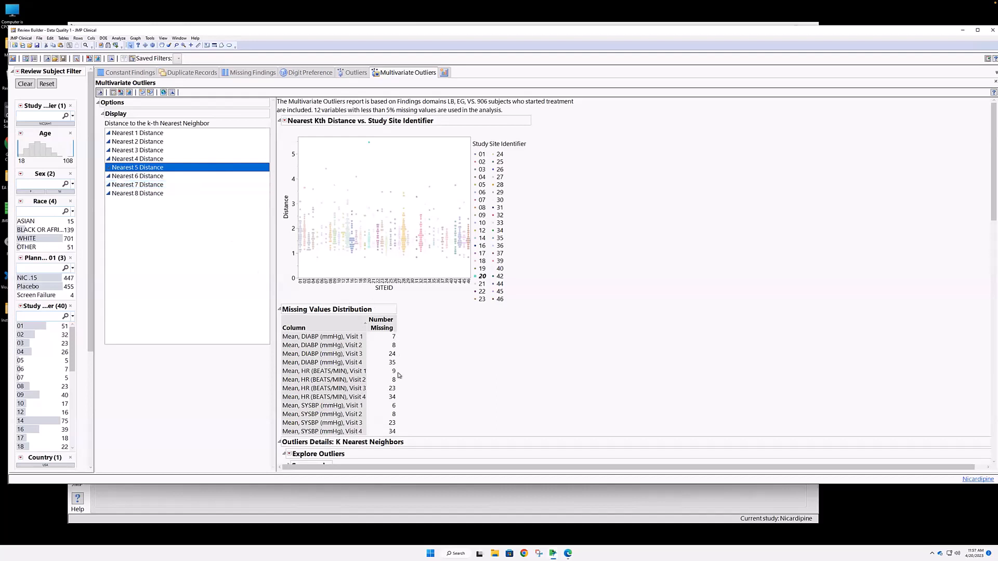
pyautogui.scroll(-3, 399, 375)
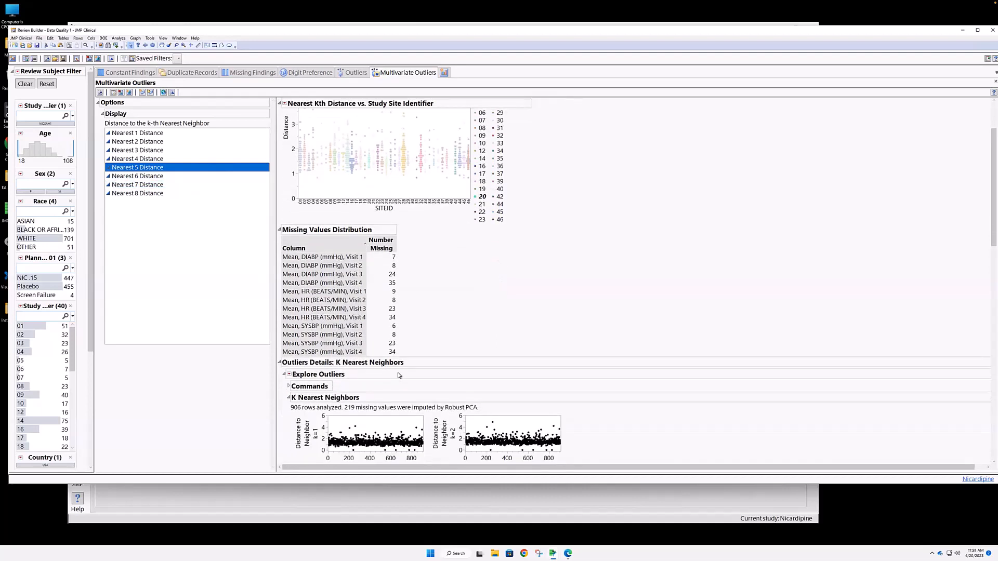
pyautogui.scroll(3, 399, 375)
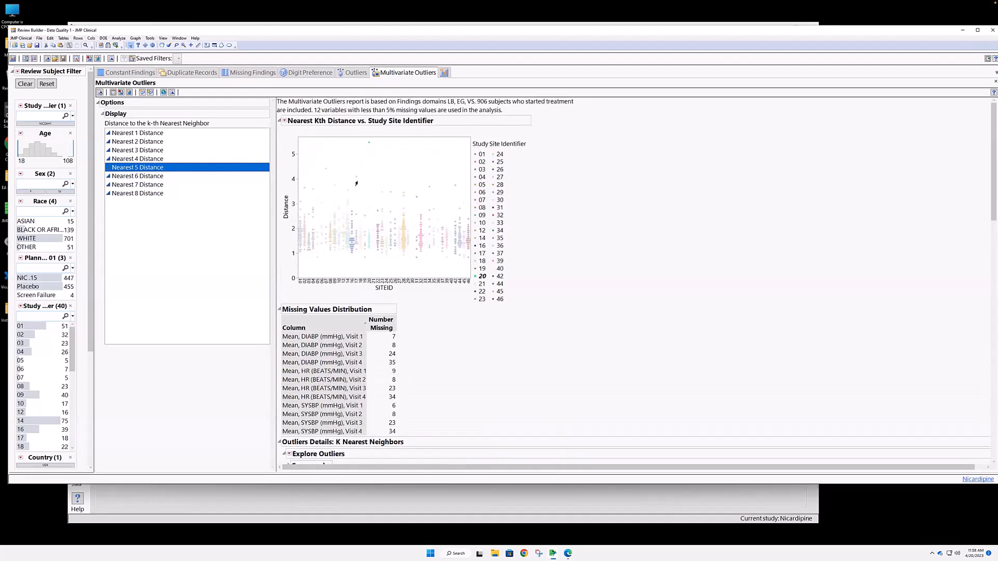